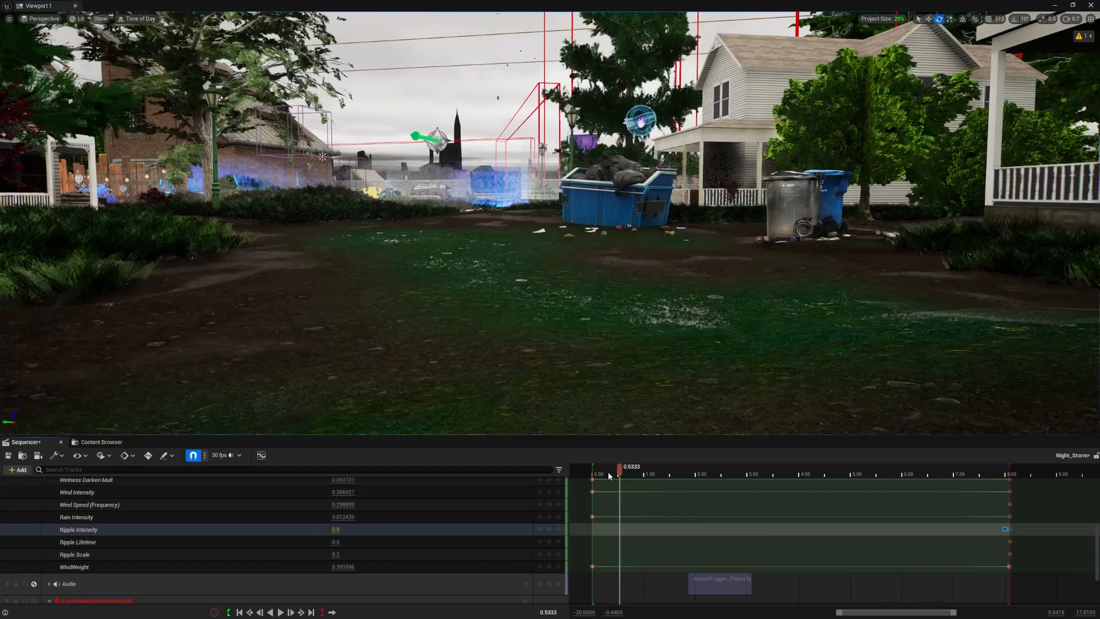
key(space)
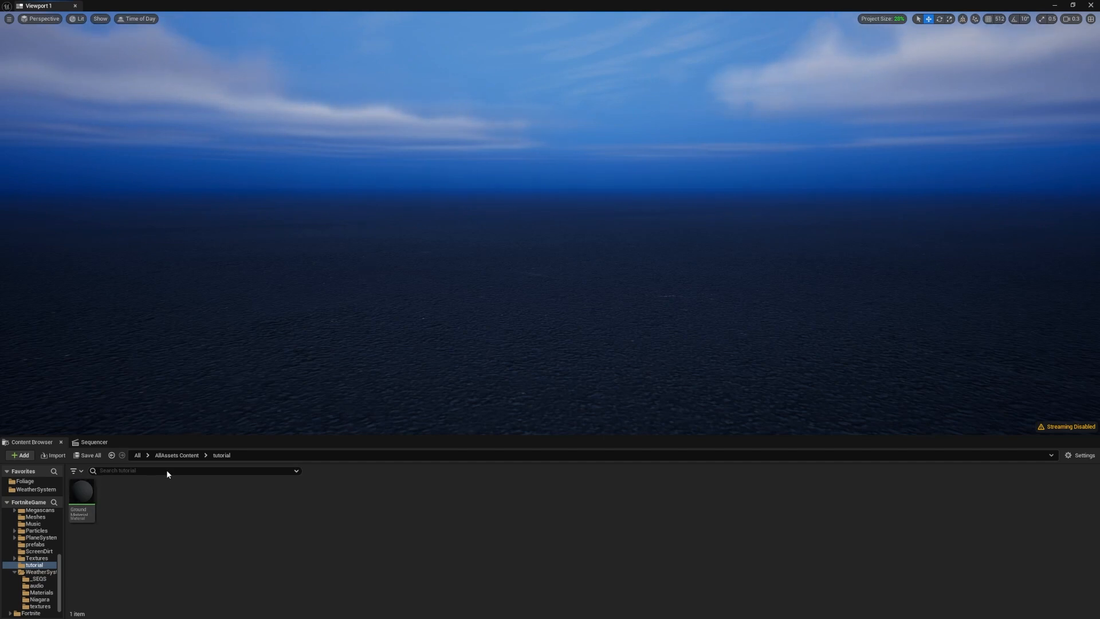
Open the ground material from the tutorial folder and look over its node graph.
click(376, 370)
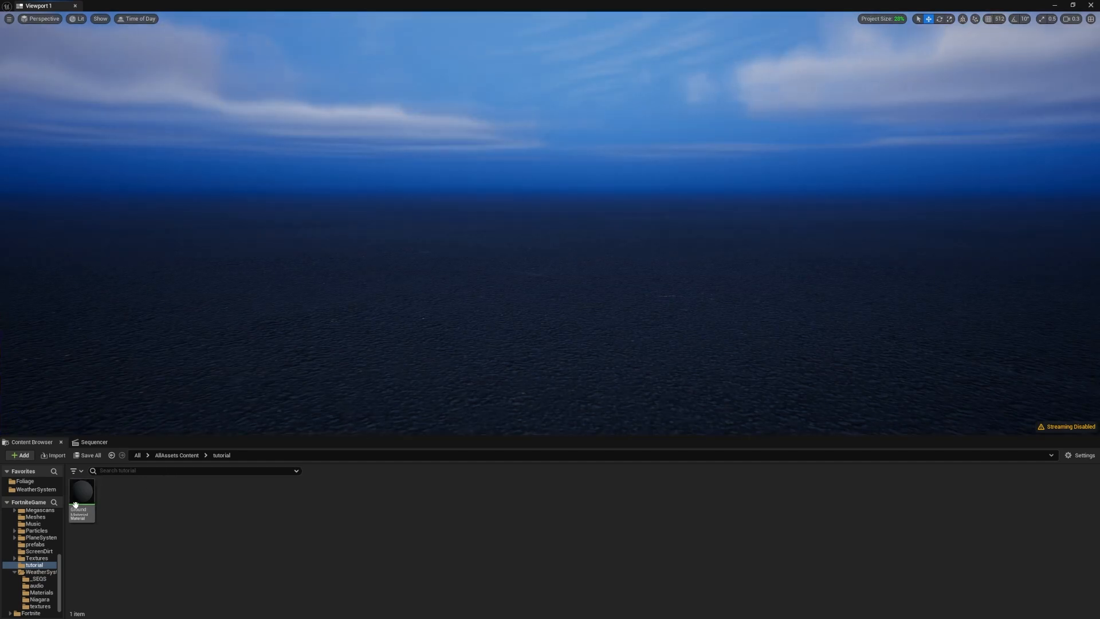
double_click(76, 504)
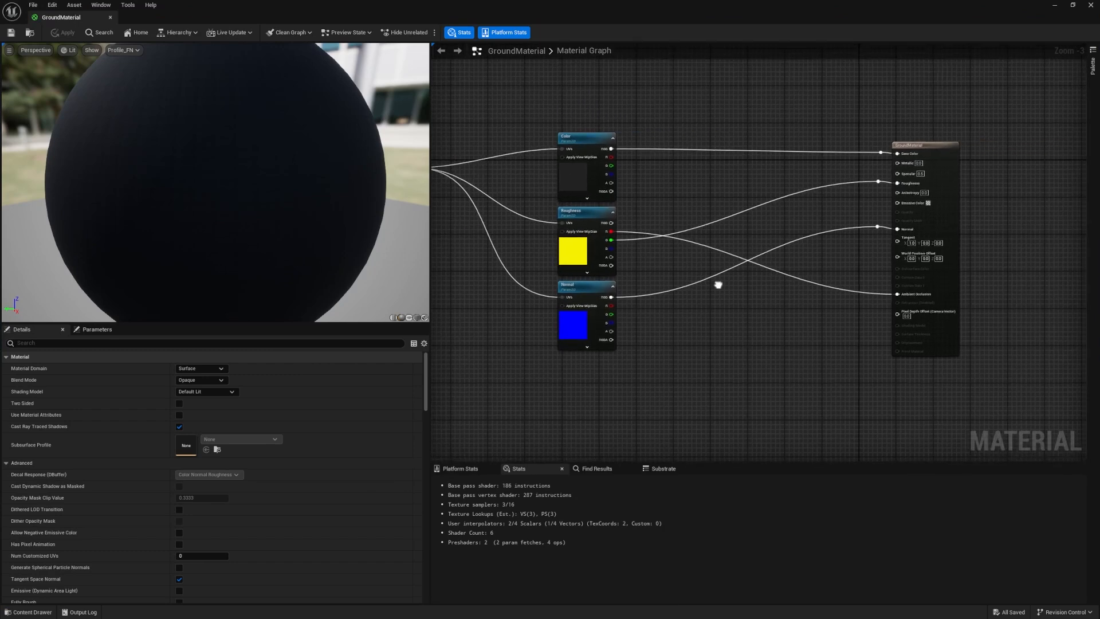
click(929, 150)
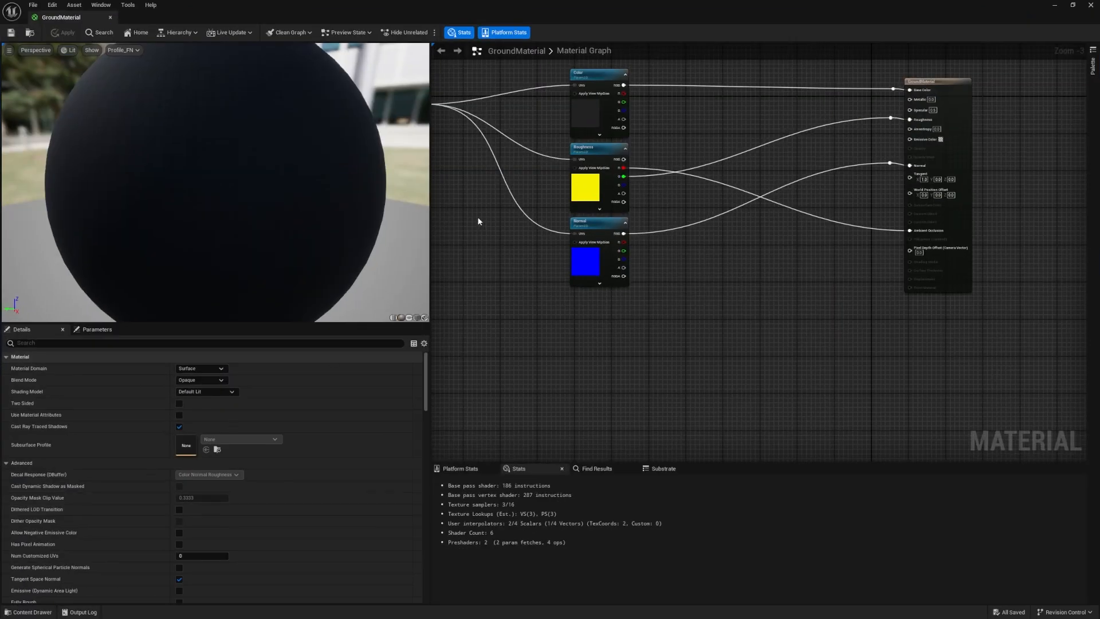
right_drag(478, 218, 573, 271)
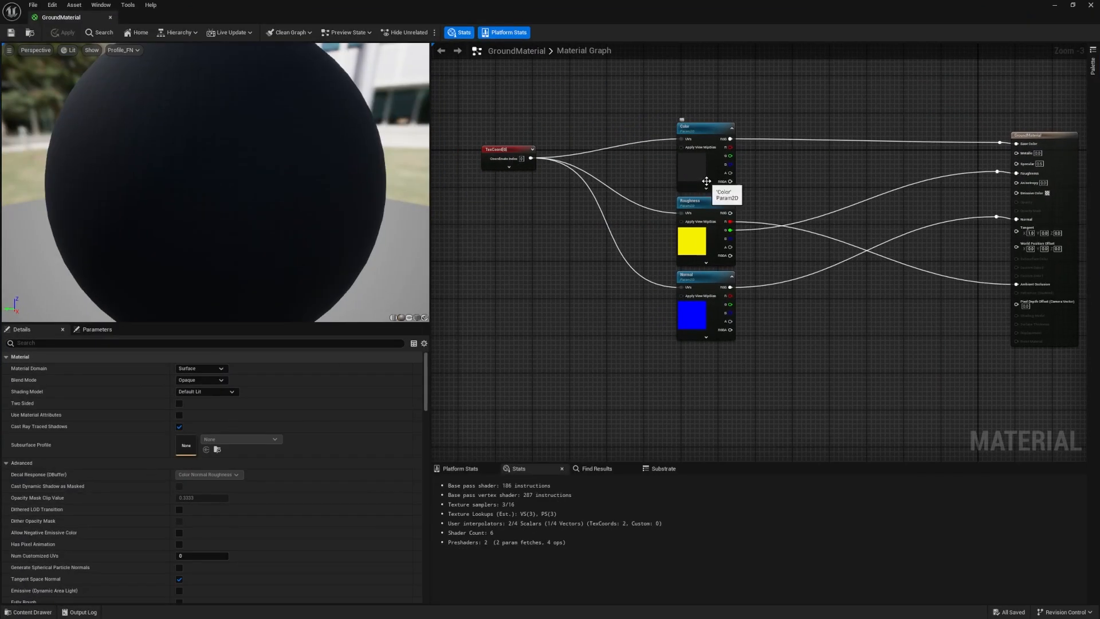
right_drag(840, 279, 716, 285)
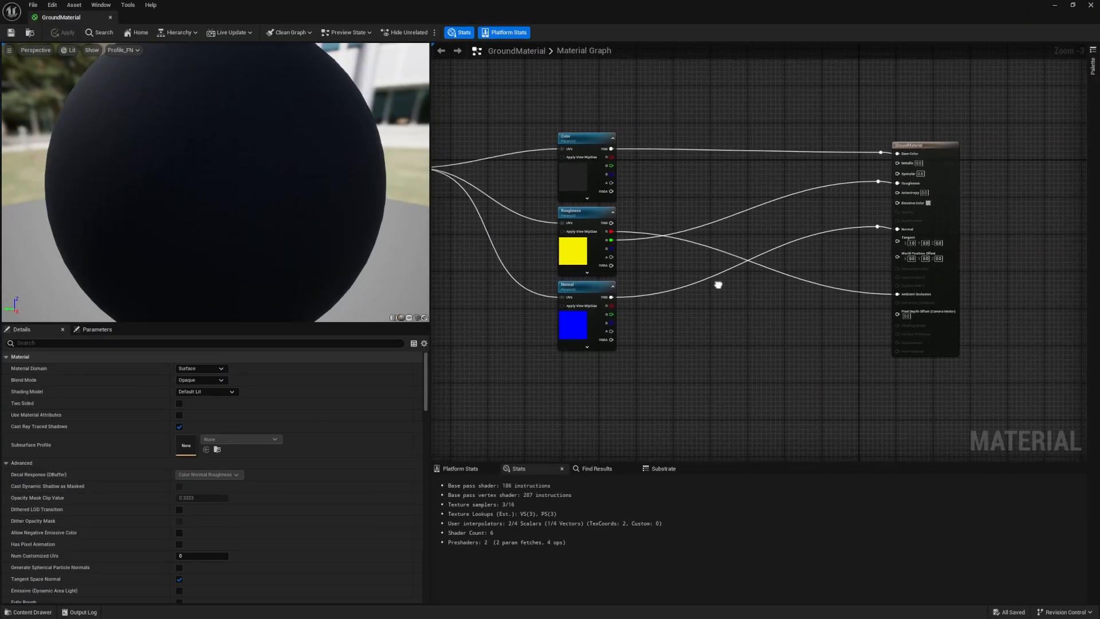
click(926, 149)
click(989, 157)
Space the Color, Roughness and Normal texture nodes further apart vertically in the GroundMaterial graph.
right_drag(679, 175, 747, 163)
scroll(792, 174, down, 1)
scroll(747, 164, up, 1)
drag(641, 123, 636, 95)
drag(659, 208, 653, 196)
drag(654, 280, 649, 280)
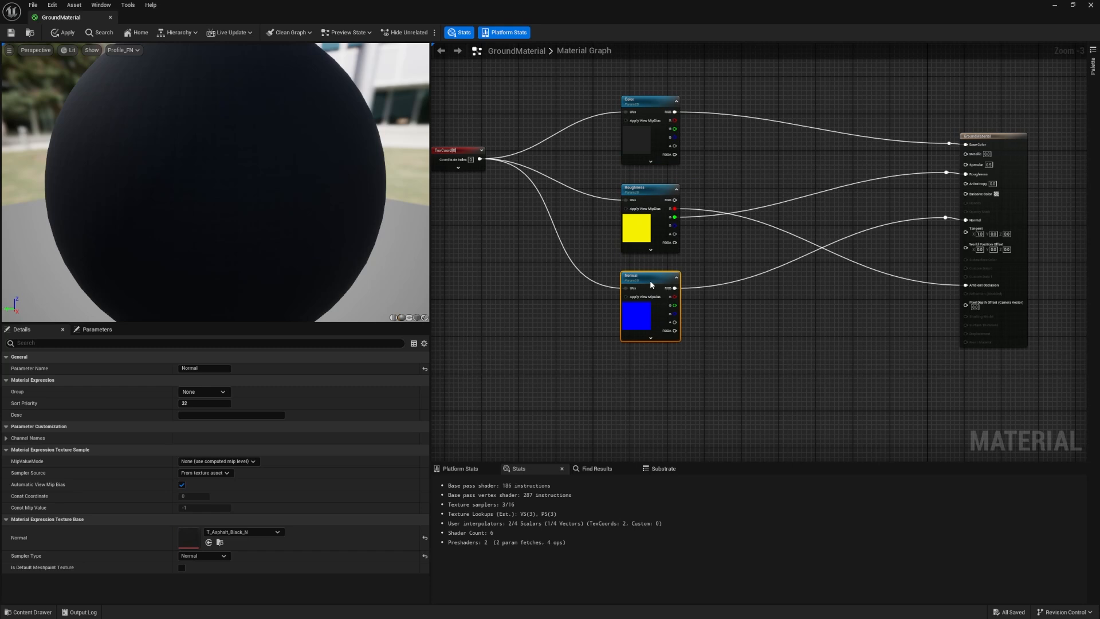
click(735, 258)
right_drag(736, 259, 758, 205)
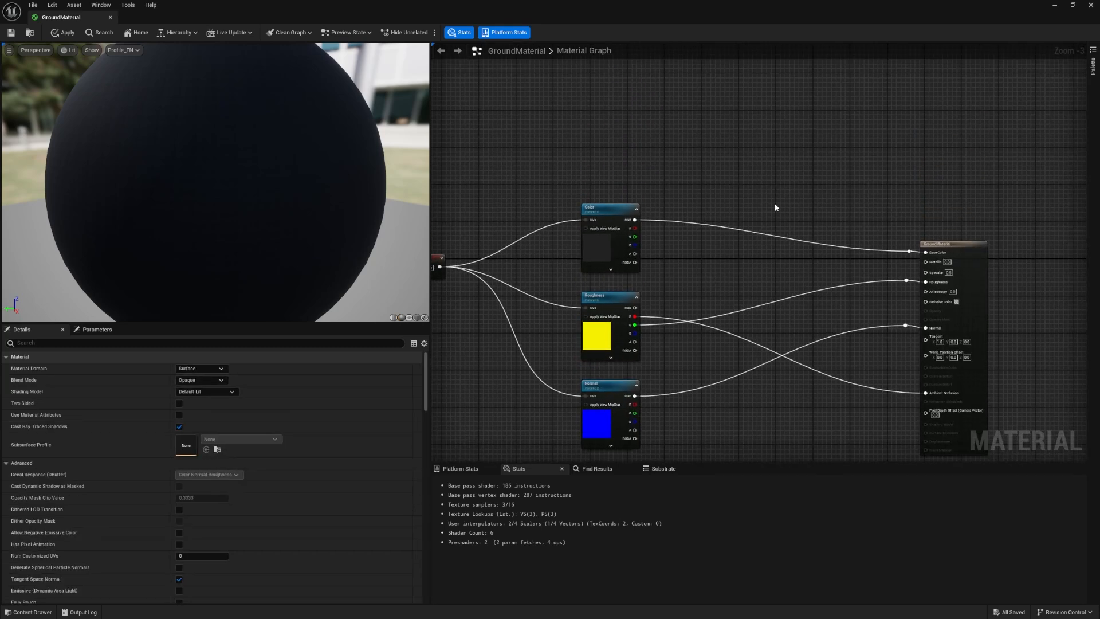
right_drag(612, 193, 685, 139)
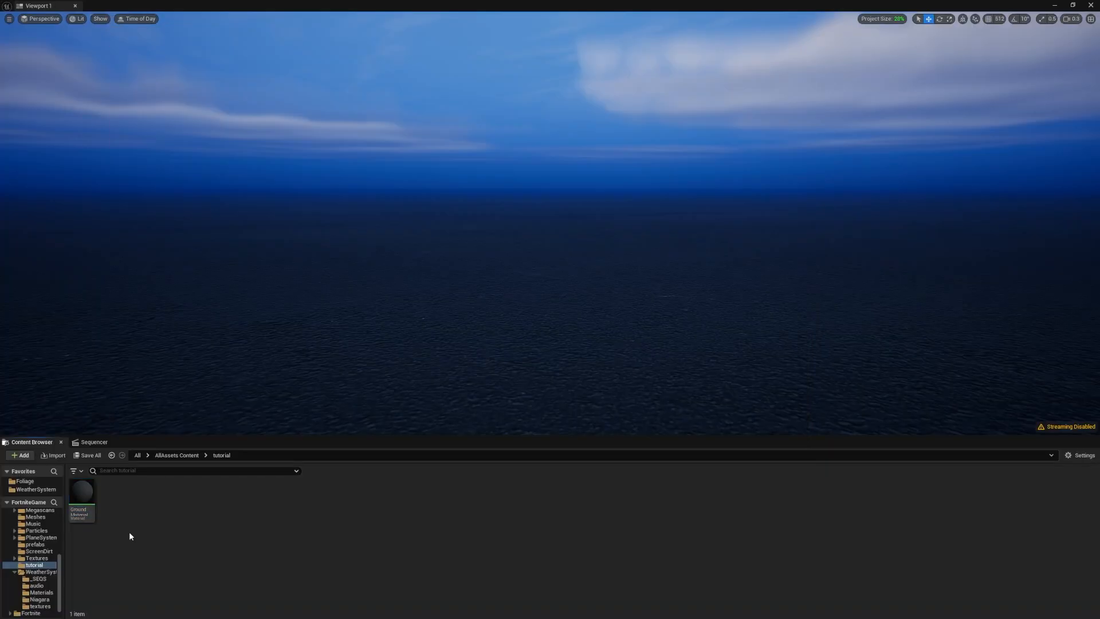
Create a Material Function named WeatherTutorial in the tutorial folder and open it.
right_click(135, 520)
text(material)
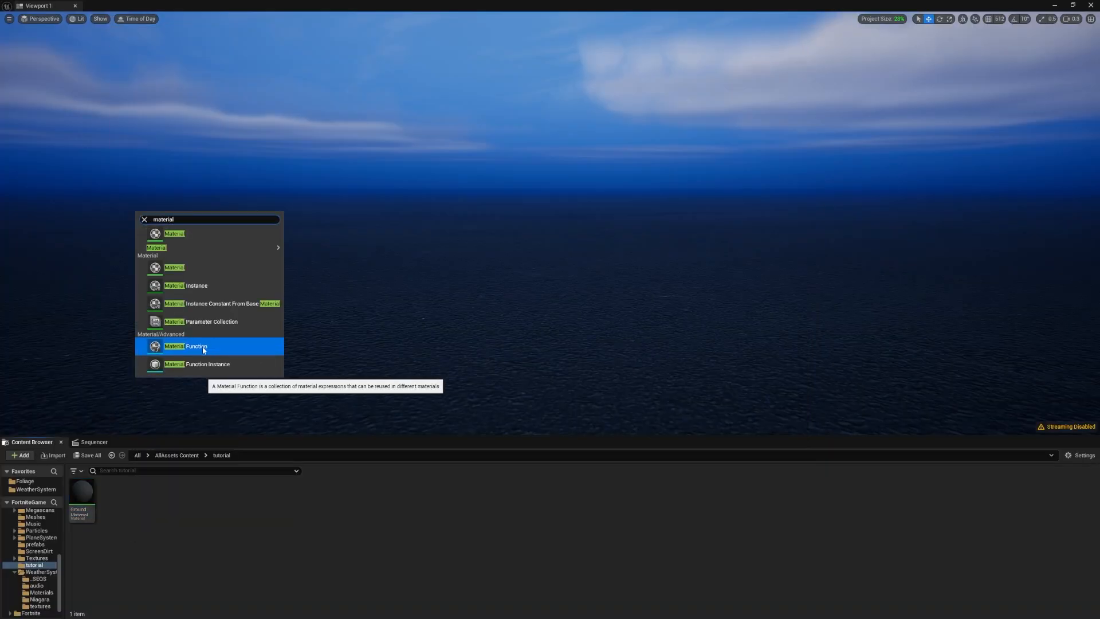
click(215, 347)
text(Weather)
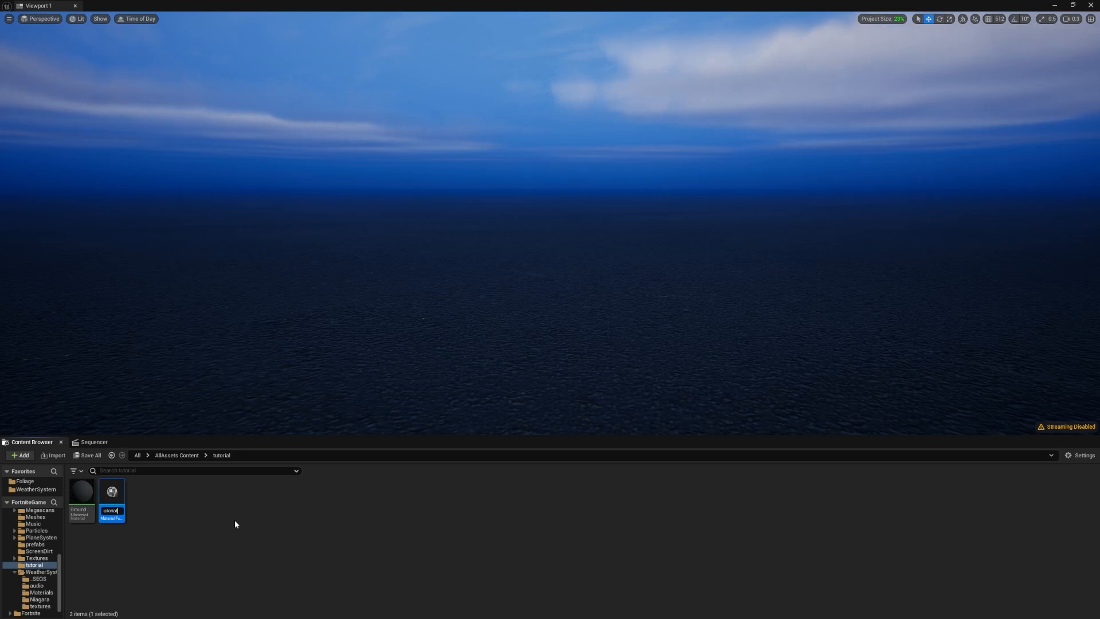
key(Return)
double_click(112, 494)
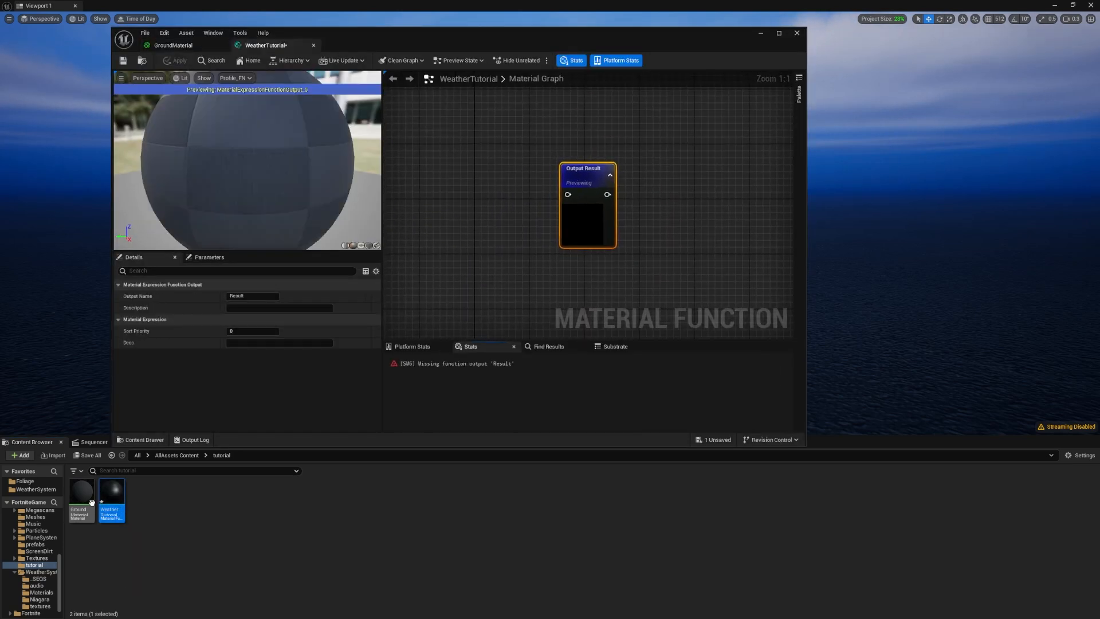
Maximize the material editor window and return to the WeatherTutorial function graph.
click(172, 45)
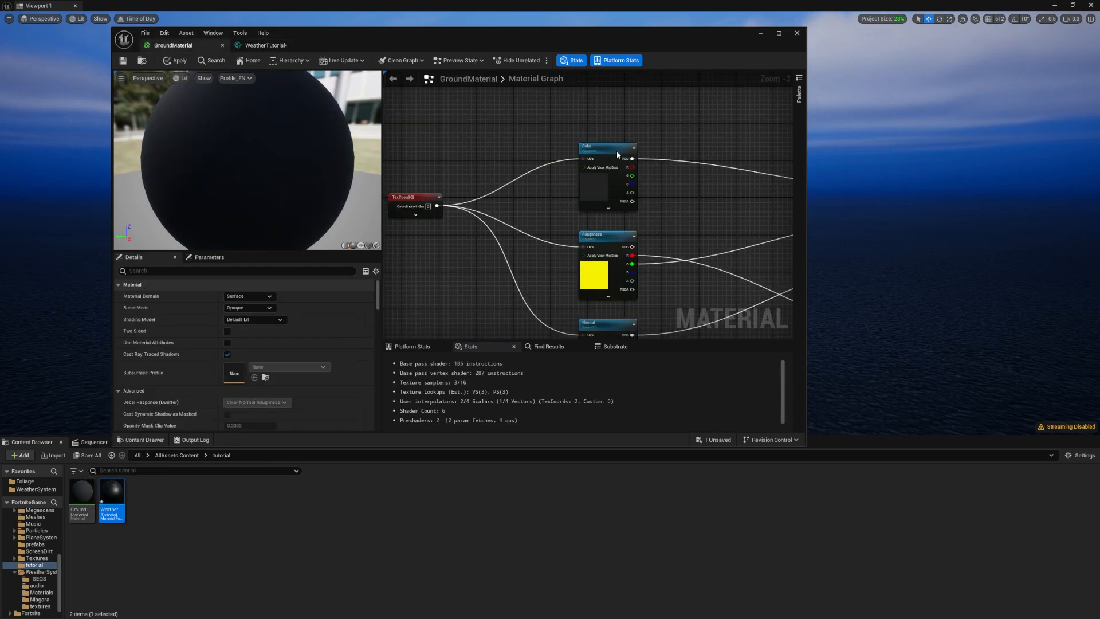
double_click(654, 33)
click(154, 18)
right_drag(584, 177, 576, 178)
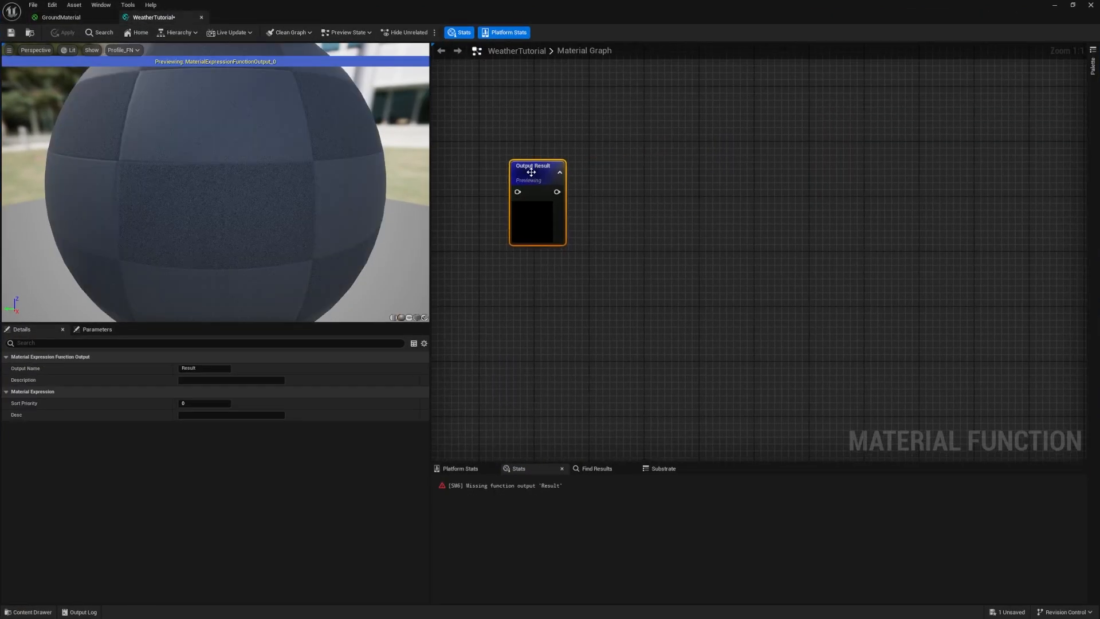
right_drag(654, 191, 720, 195)
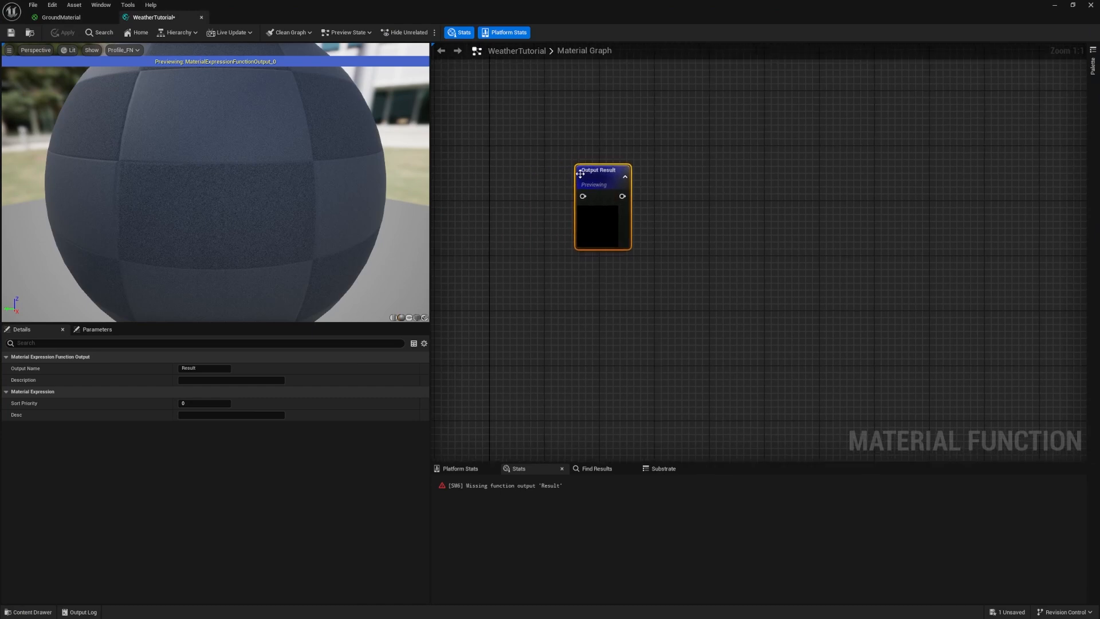
right_drag(580, 173, 632, 177)
right_drag(721, 201, 847, 208)
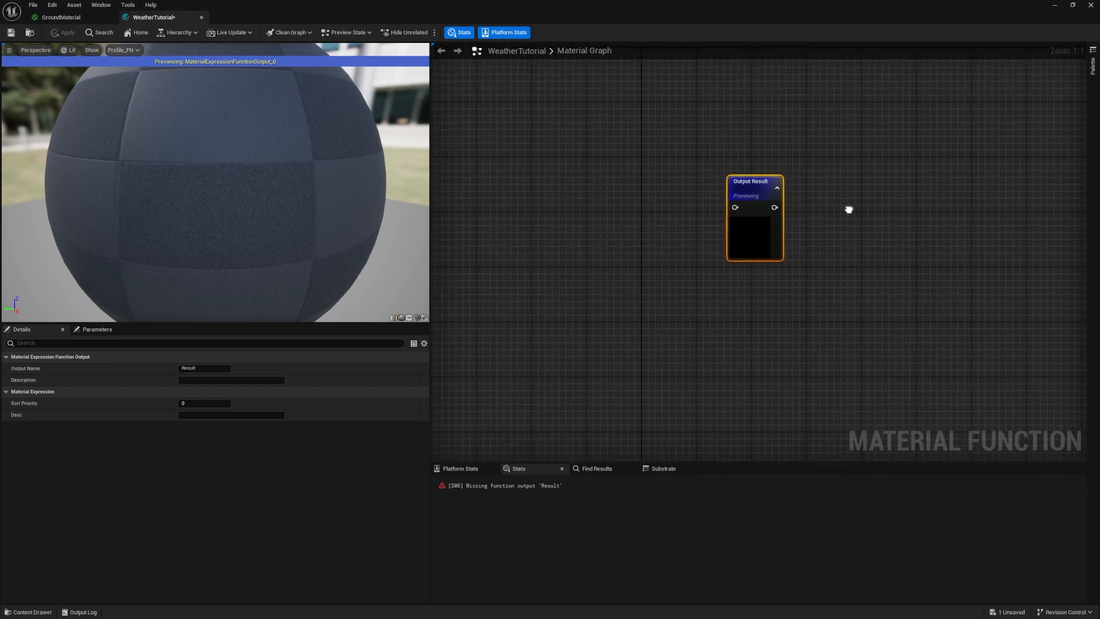
Add two more function output nodes in a column below the existing output.
click(745, 275)
right_click(742, 287)
text(outpu)
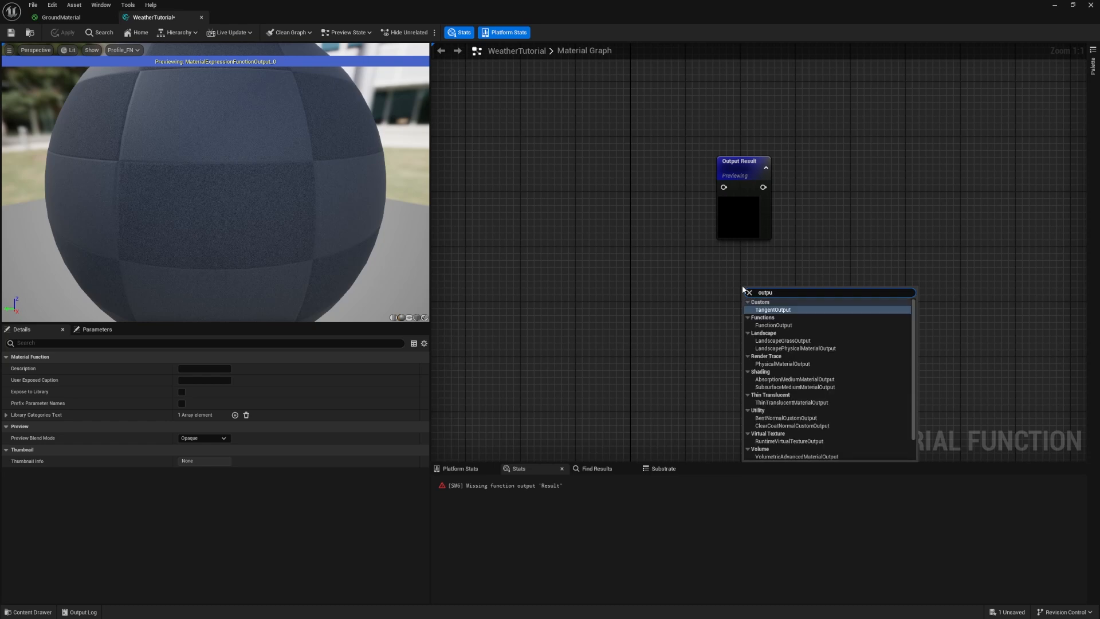
click(773, 316)
drag(772, 293, 744, 262)
key(ctrl+d)
drag(806, 285, 772, 349)
Name the three function outputs Color, Roughness and Normal from top to bottom.
click(741, 211)
click(177, 369)
text(Color)
key(Return)
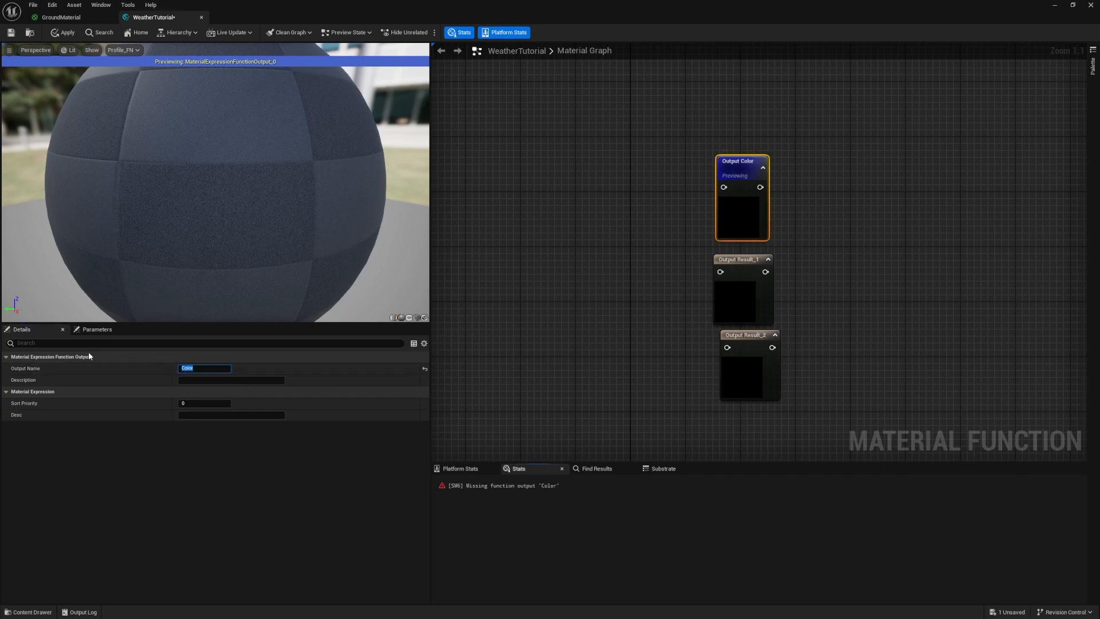
click(739, 259)
click(209, 368)
key(ctrl+a)
text(Roughness)
key(Return)
click(745, 344)
text(Normal)
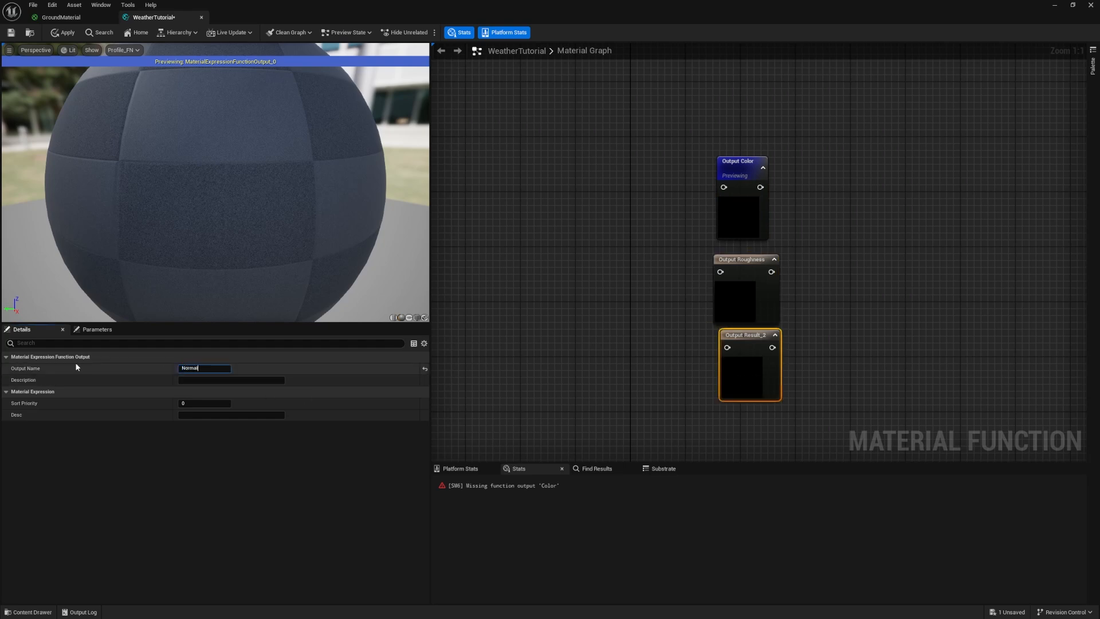
key(Return)
drag(731, 342, 730, 349)
Set the sort priority of the Normal output to 2.
click(741, 292)
click(751, 209)
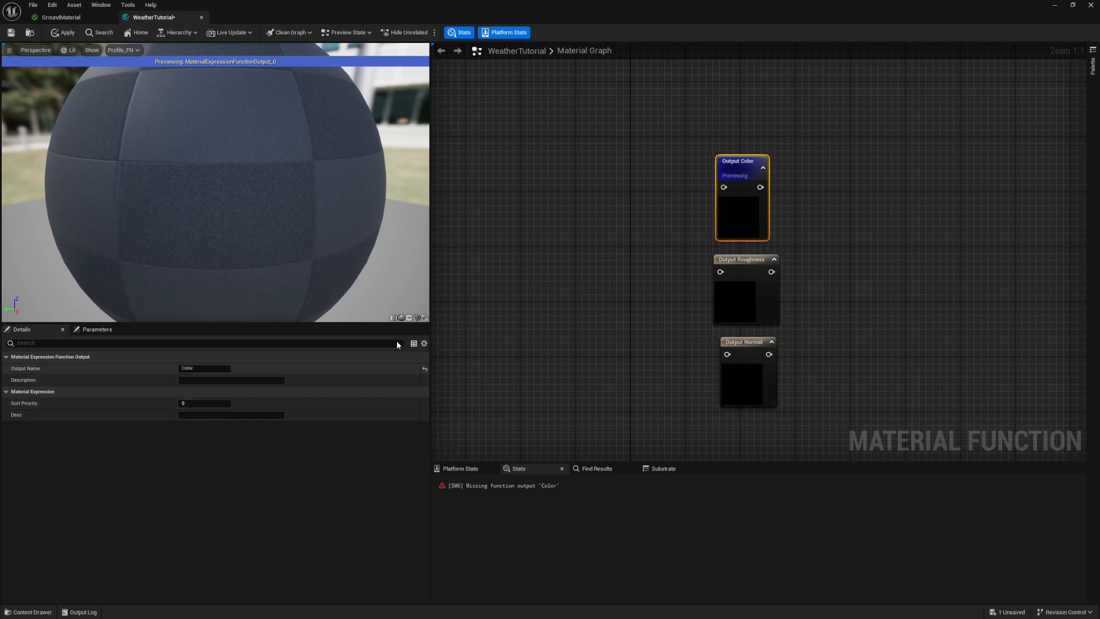
click(725, 296)
click(730, 395)
click(206, 404)
text(2)
key(Return)
click(510, 312)
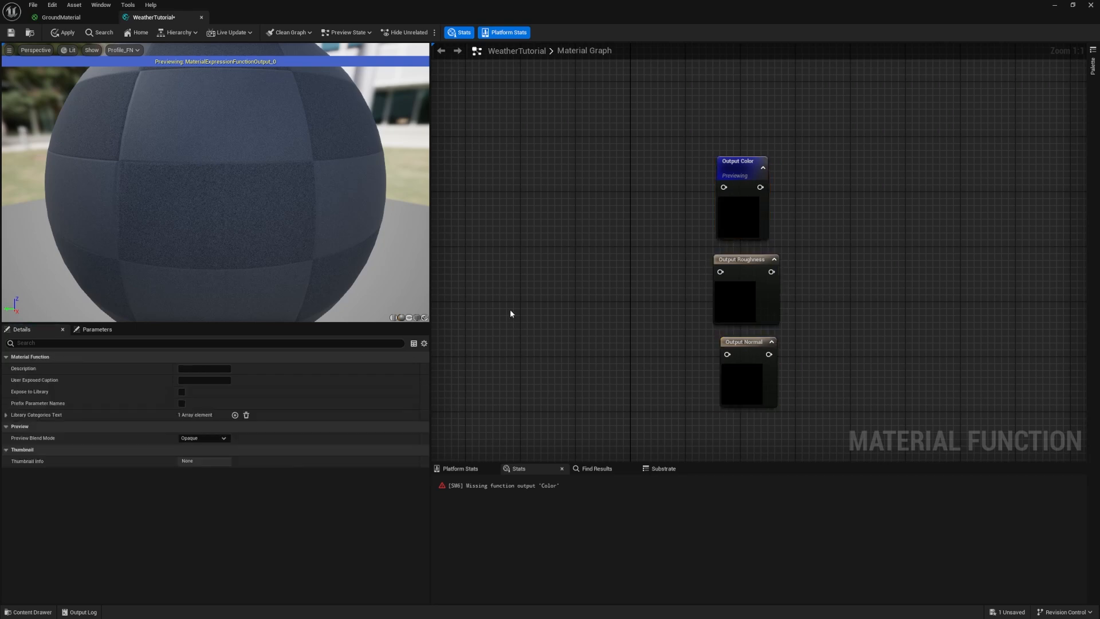
Add three function input nodes and arrange them in a column facing the outputs.
right_drag(510, 312, 621, 306)
scroll(487, 228, down, 1)
right_drag(487, 228, 528, 229)
right_click(504, 219)
text(input)
key(Return)
drag(521, 217, 534, 163)
key(ctrl+d)
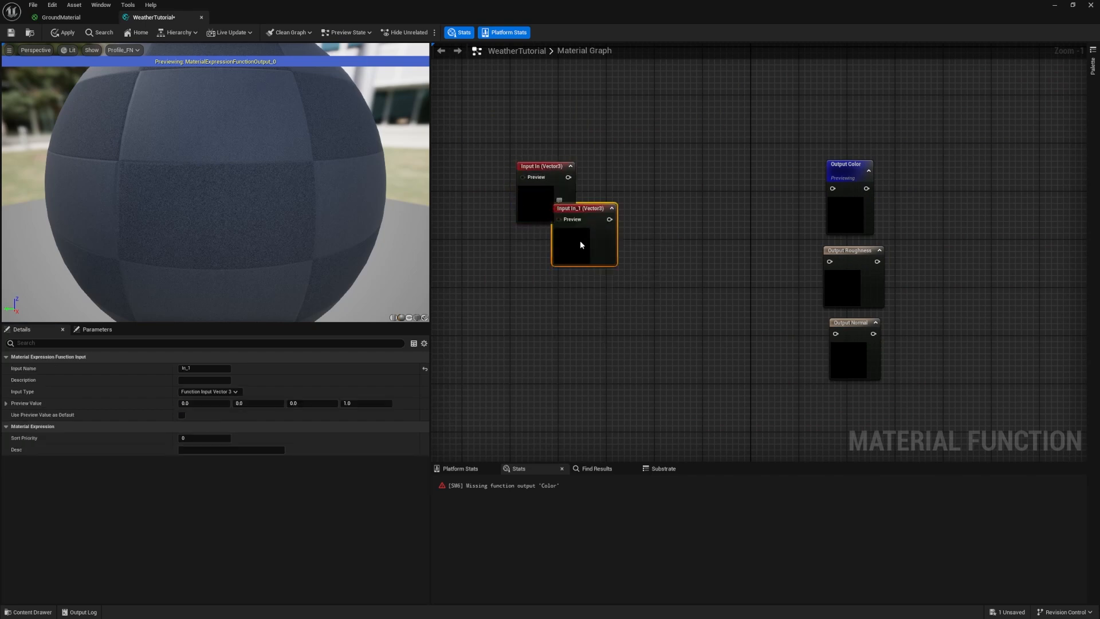
drag(580, 245, 546, 274)
key(ctrl+d)
drag(566, 309, 545, 362)
drag(539, 285, 545, 285)
Name the three function inputs Color, Roughness and Normal from top to bottom.
click(537, 218)
click(177, 369)
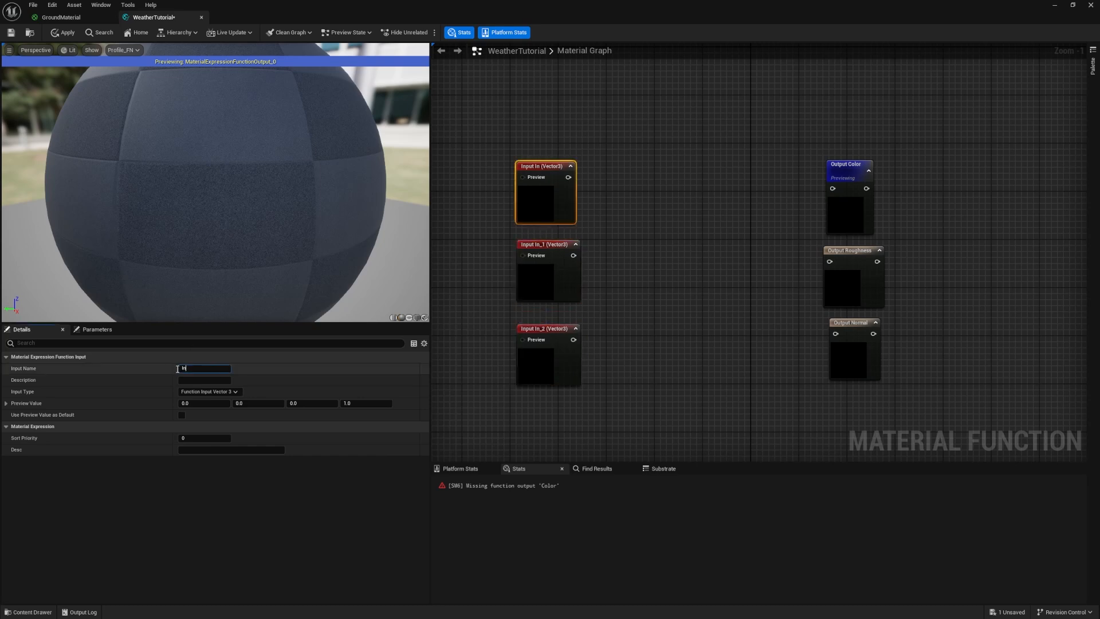
text(Color)
key(Return)
click(535, 282)
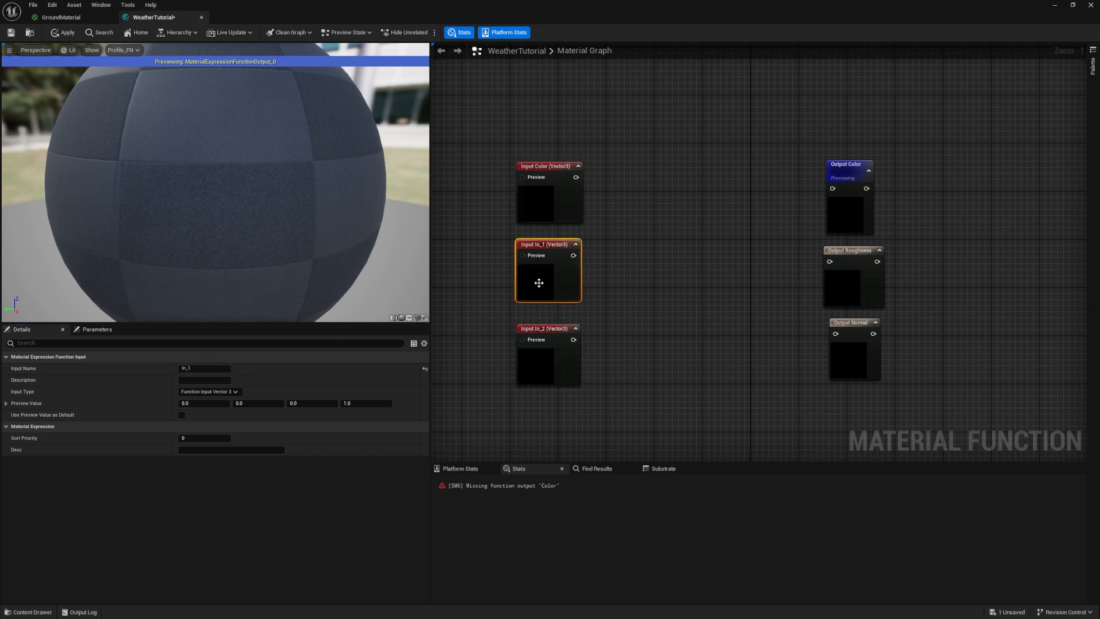
text(Roughness)
key(Return)
click(574, 378)
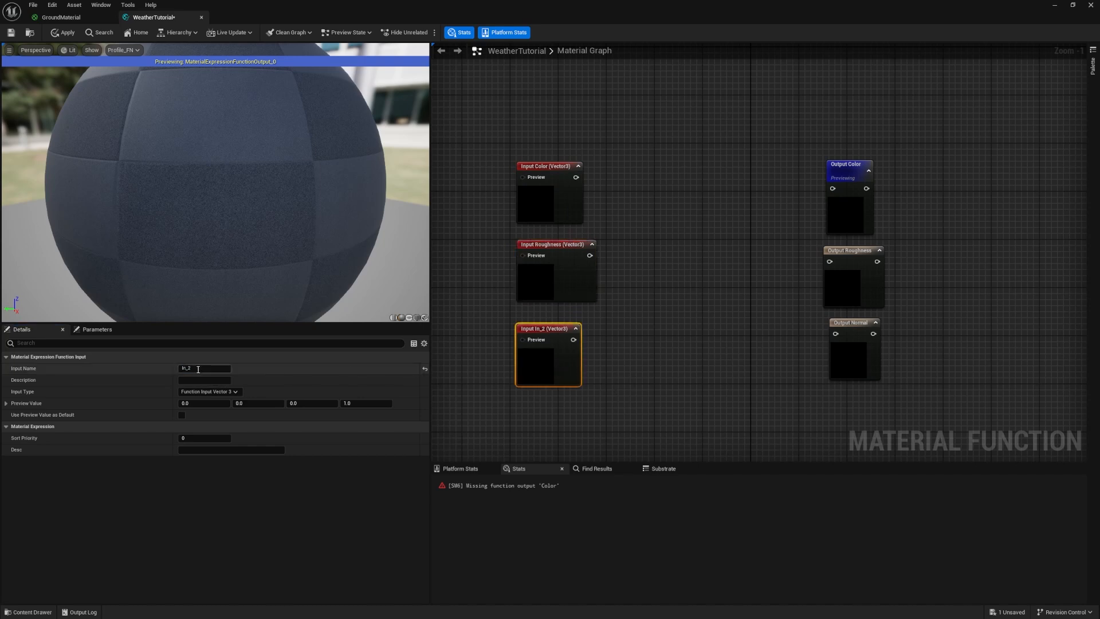
text(Normal)
key(Return)
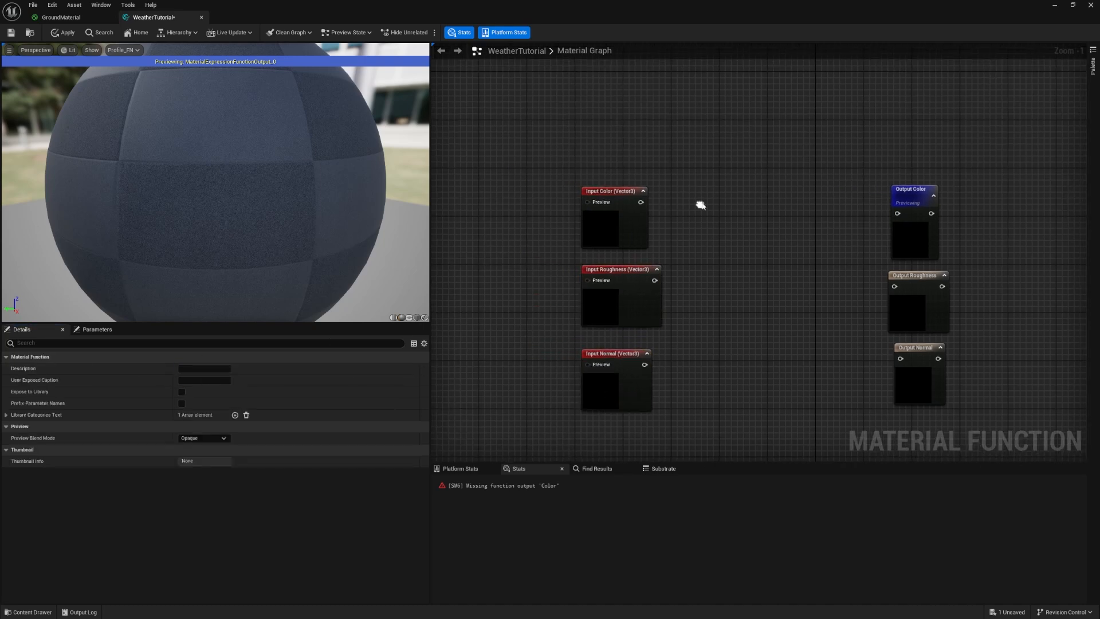
Connect the Color, Roughness and Normal inputs to their matching outputs and apply the changes.
drag(611, 223, 900, 212)
drag(661, 294, 897, 284)
drag(611, 363, 902, 357)
click(53, 34)
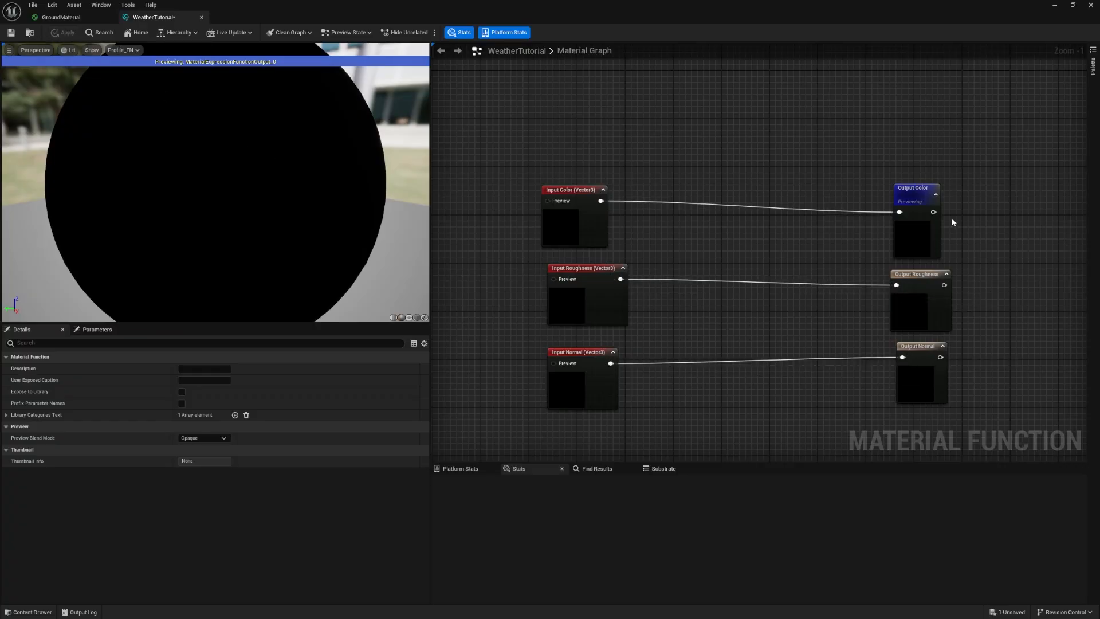
Restore the material editor window to its smaller size and save the WeatherTutorial function.
click(61, 18)
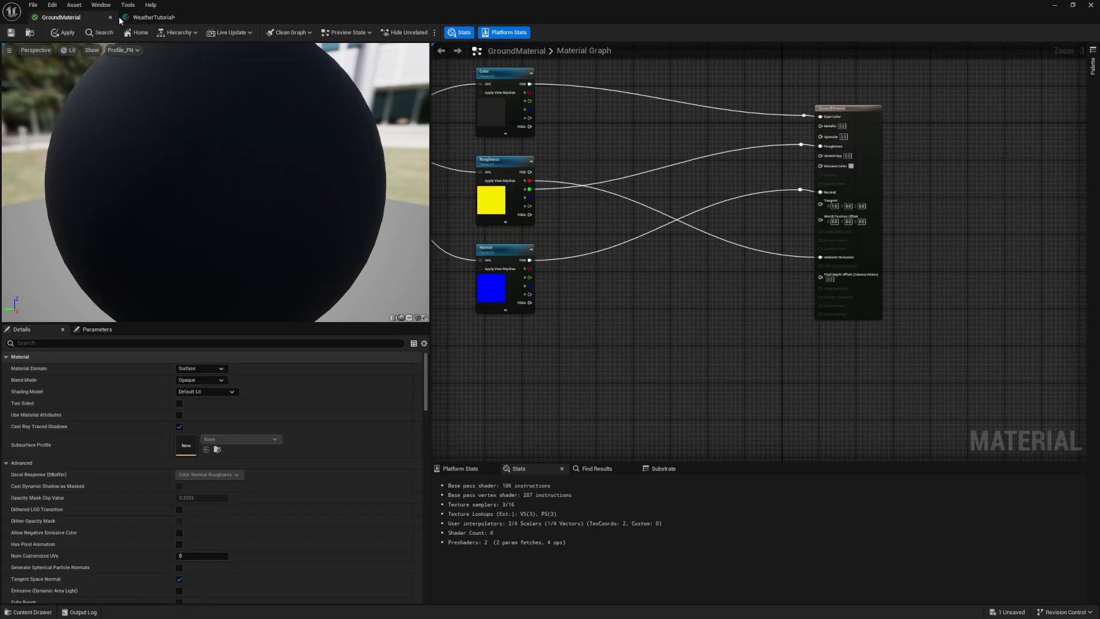
click(154, 17)
click(1073, 5)
key(ctrl+s)
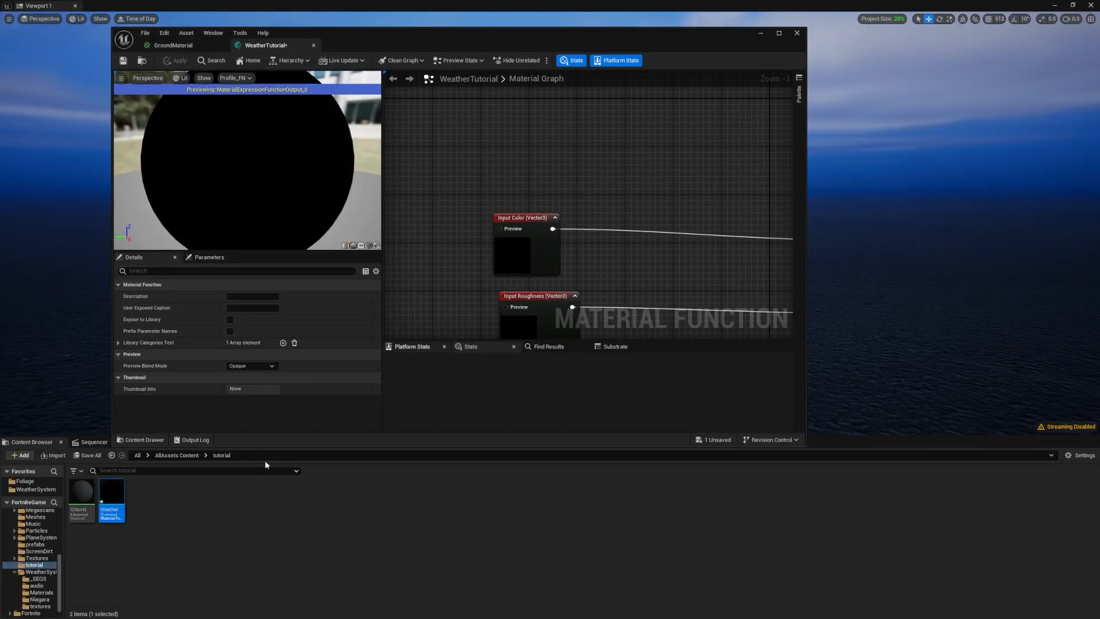
scroll(544, 153, down, 1)
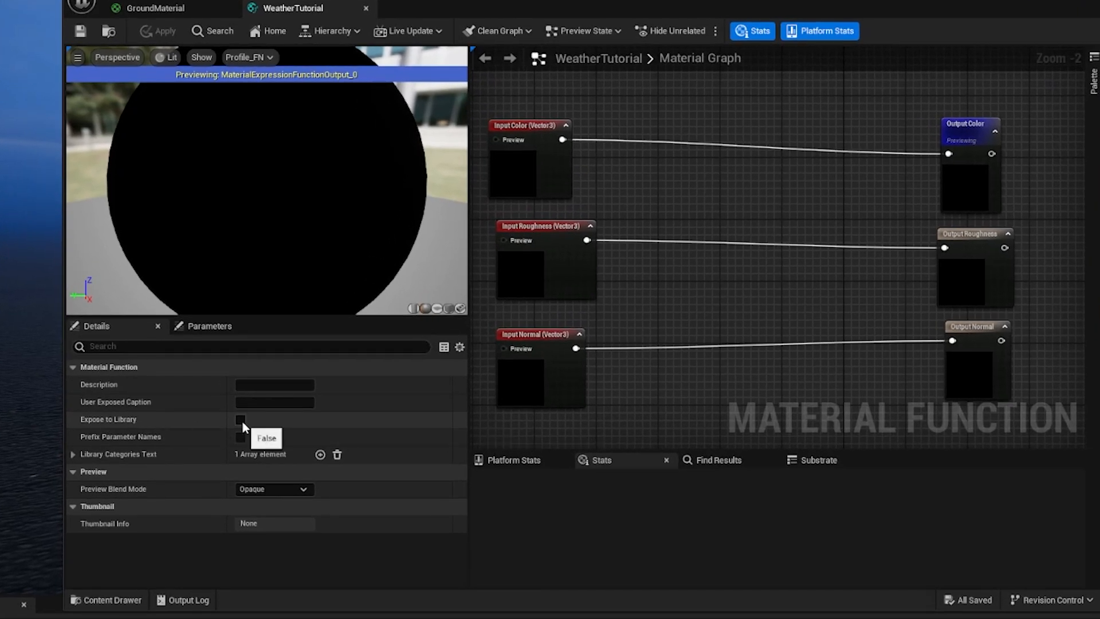
Search the available nodes for "weather" in the GroundMaterial graph.
click(221, 10)
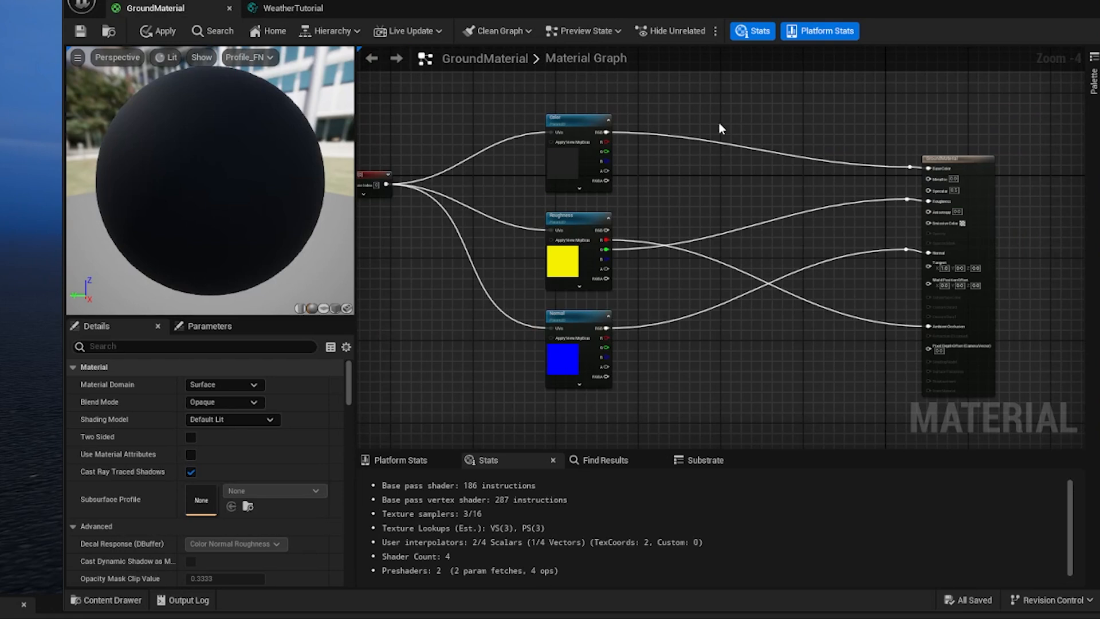
right_click(733, 117)
text(weather)
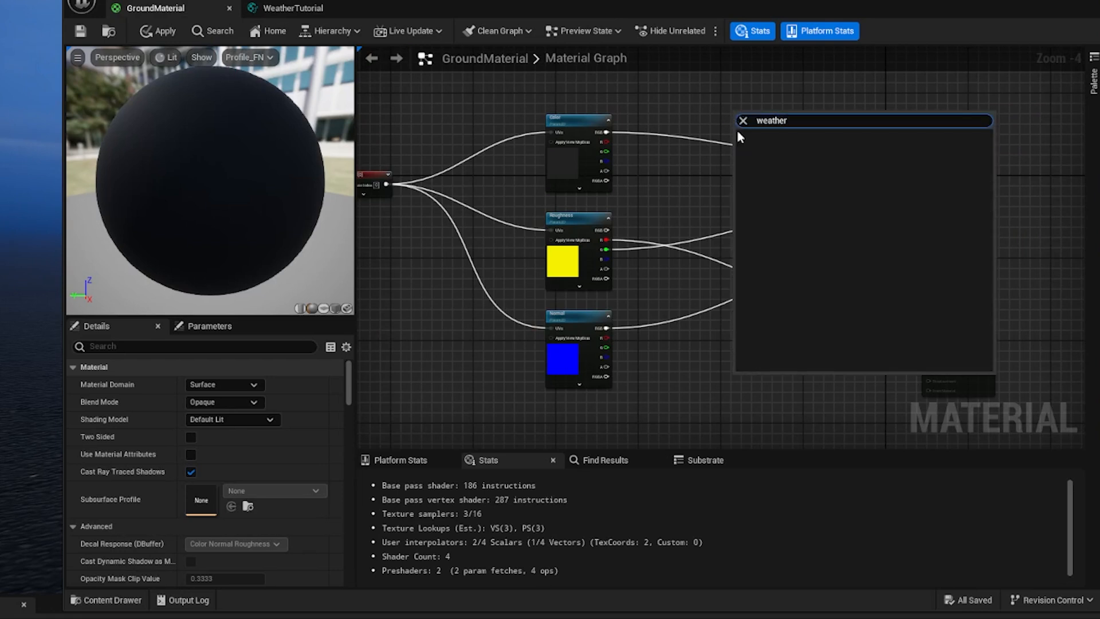
click(713, 104)
Enable Expose to Library for the WeatherTutorial function and save it, returning to the GroundMaterial graph.
click(293, 9)
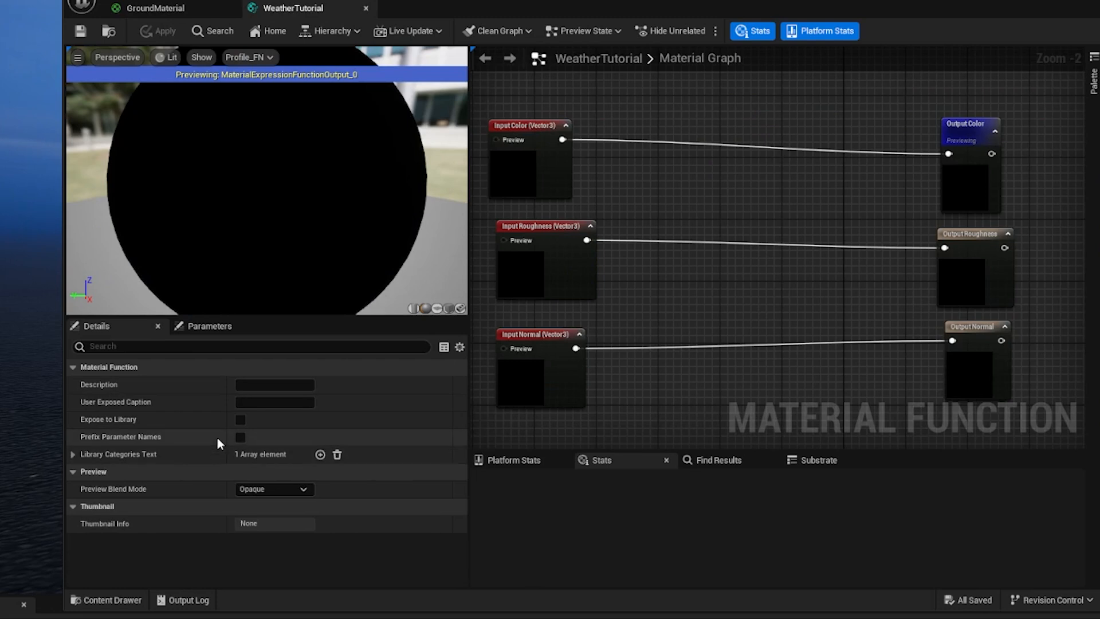
click(240, 420)
click(165, 32)
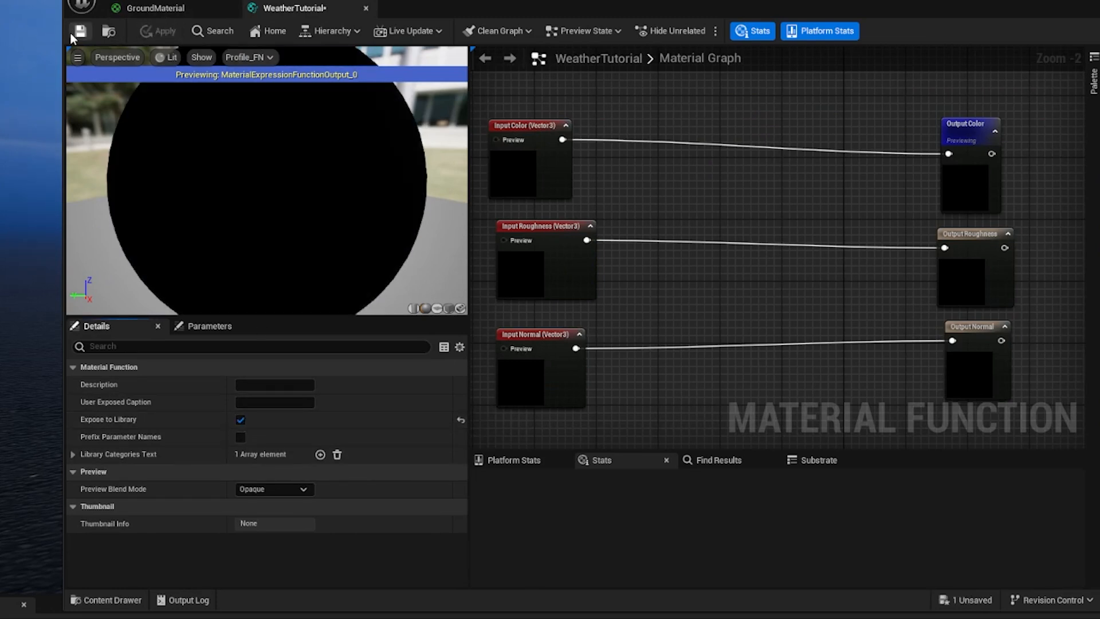
click(152, 10)
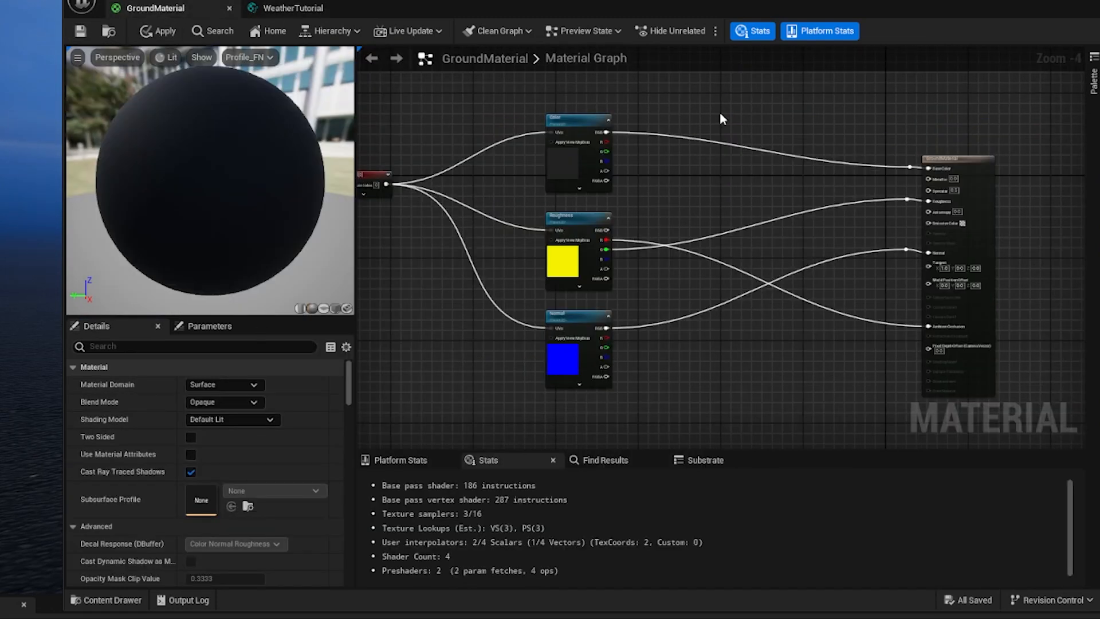
Add the WeatherTutorial function node to the GroundMaterial graph between the texture samples and the material output.
right_click(719, 112)
text(weat)
click(761, 149)
drag(744, 118, 694, 161)
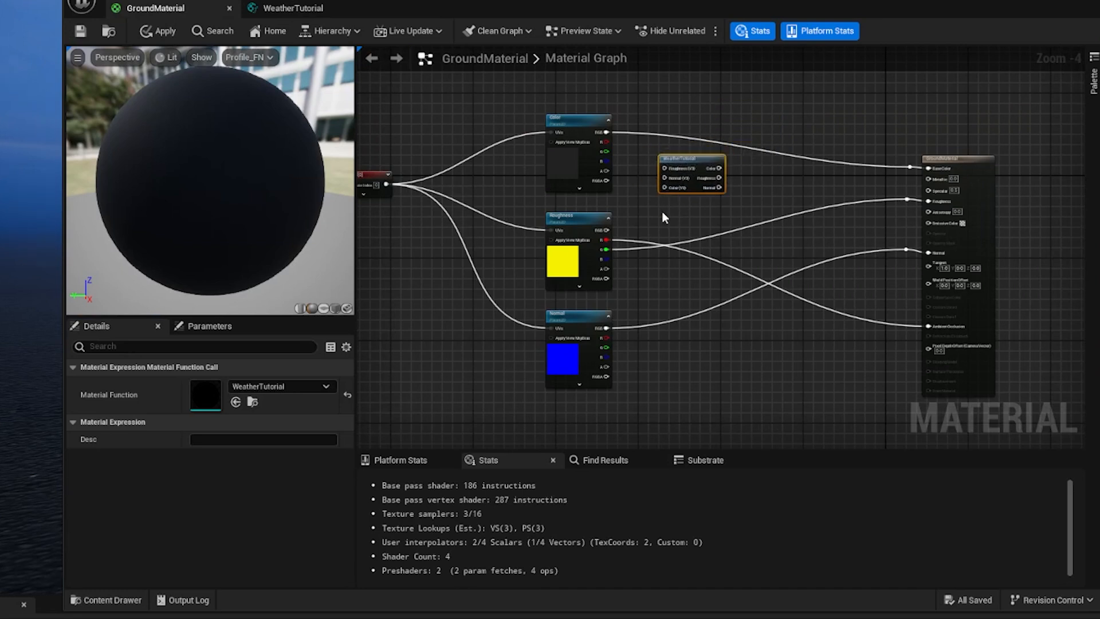
right_drag(662, 213, 674, 218)
right_drag(737, 242, 630, 245)
drag(582, 169, 649, 177)
Connect the Color texture's RGB, the Roughness texture's green channel and the Normal texture's RGB to the matching WeatherTutorial inputs.
drag(510, 140, 638, 207)
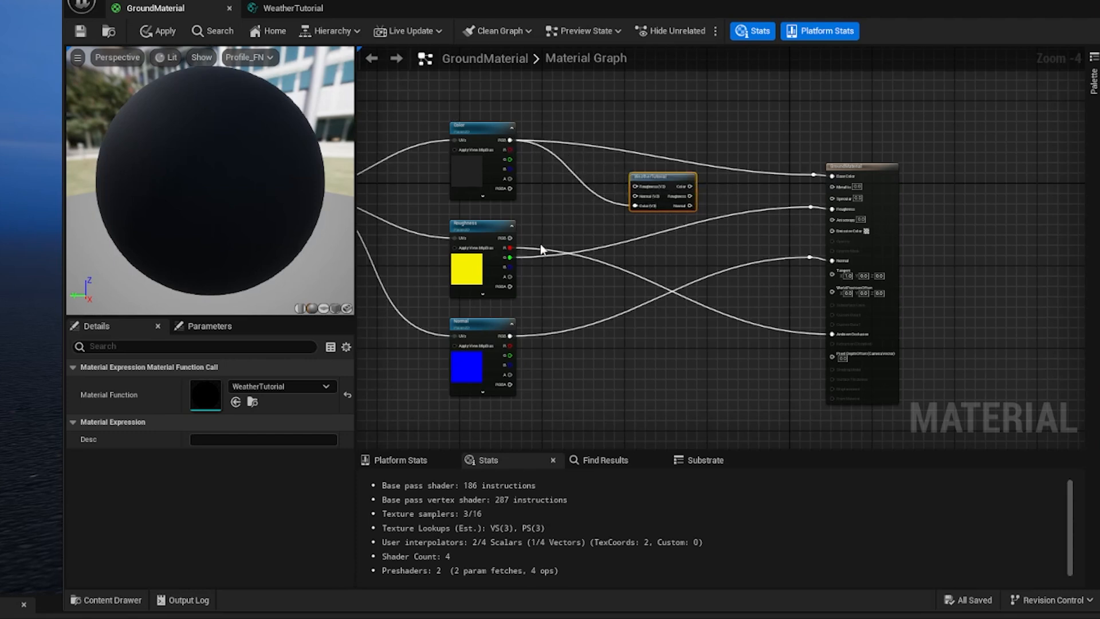
drag(507, 256, 634, 186)
scroll(633, 252, up, 1)
drag(465, 366, 638, 176)
Connect the WeatherTutorial Color, Roughness and Normal outputs to the material's Base Color, Roughness and Normal, and nudge the node into line.
drag(716, 163, 899, 150)
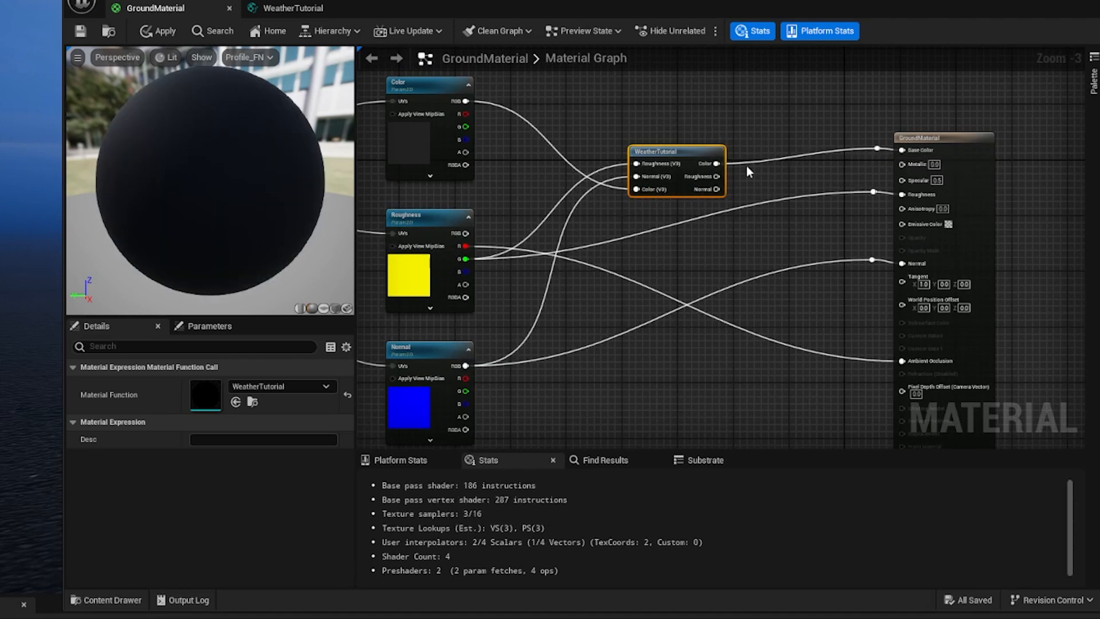
drag(716, 176, 901, 263)
drag(678, 152, 675, 166)
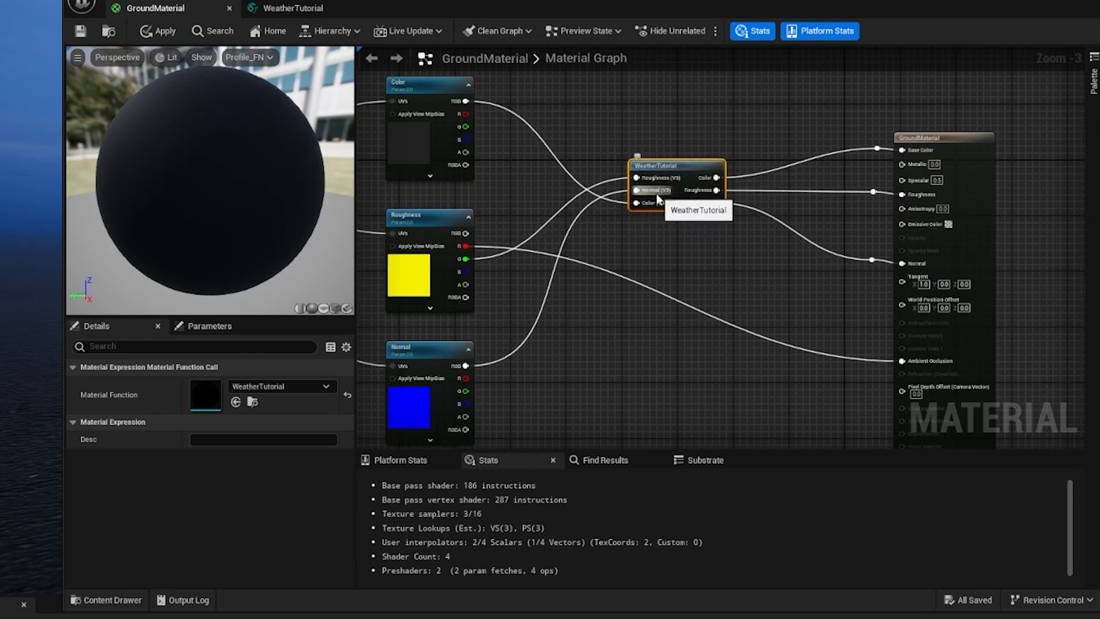
In the WeatherTutorial function, set the sort priority of the Roughness input to 1 and the Normal input to 2.
click(281, 9)
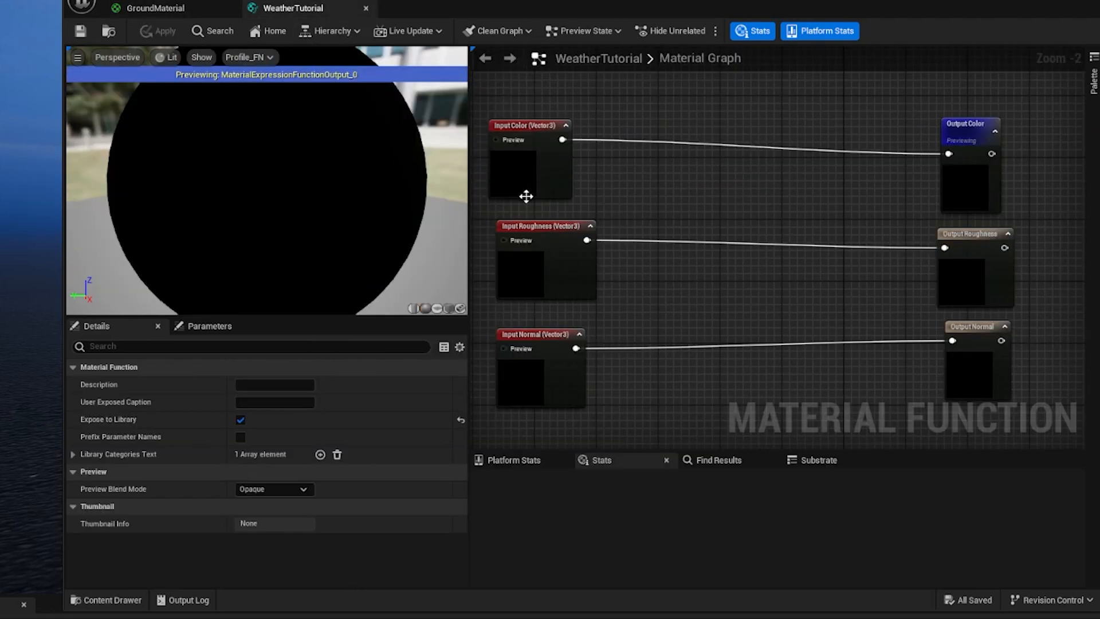
click(538, 189)
click(521, 292)
click(268, 489)
text(1)
click(523, 397)
click(287, 488)
text(2)
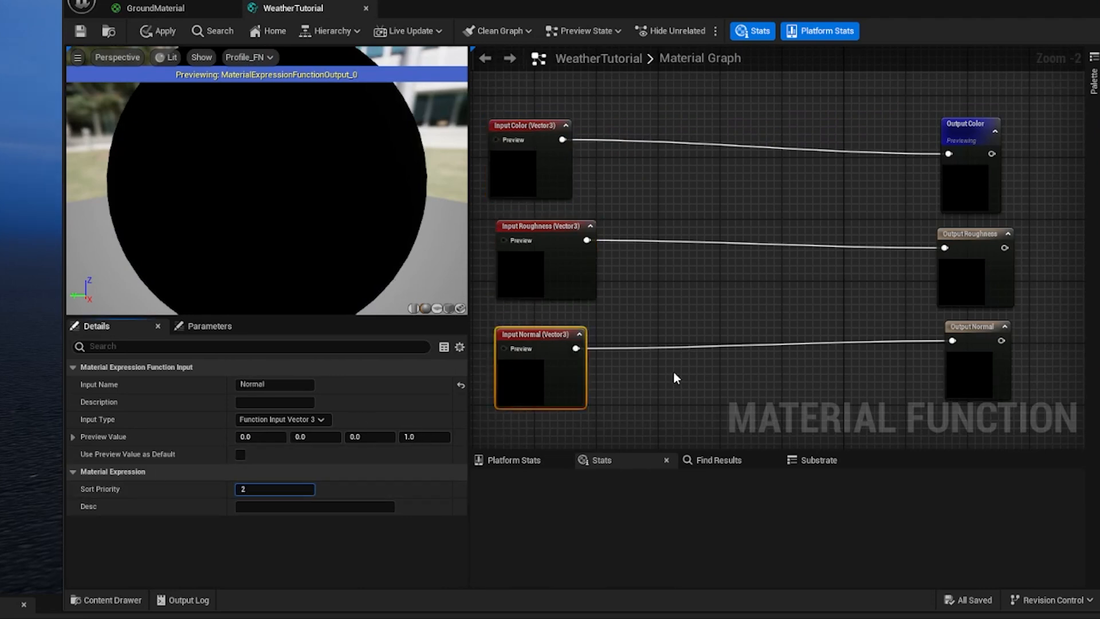
click(674, 381)
Apply and save the WeatherTutorial function, and reposition its node slightly in the GroundMaterial graph.
click(158, 31)
click(79, 31)
click(177, 13)
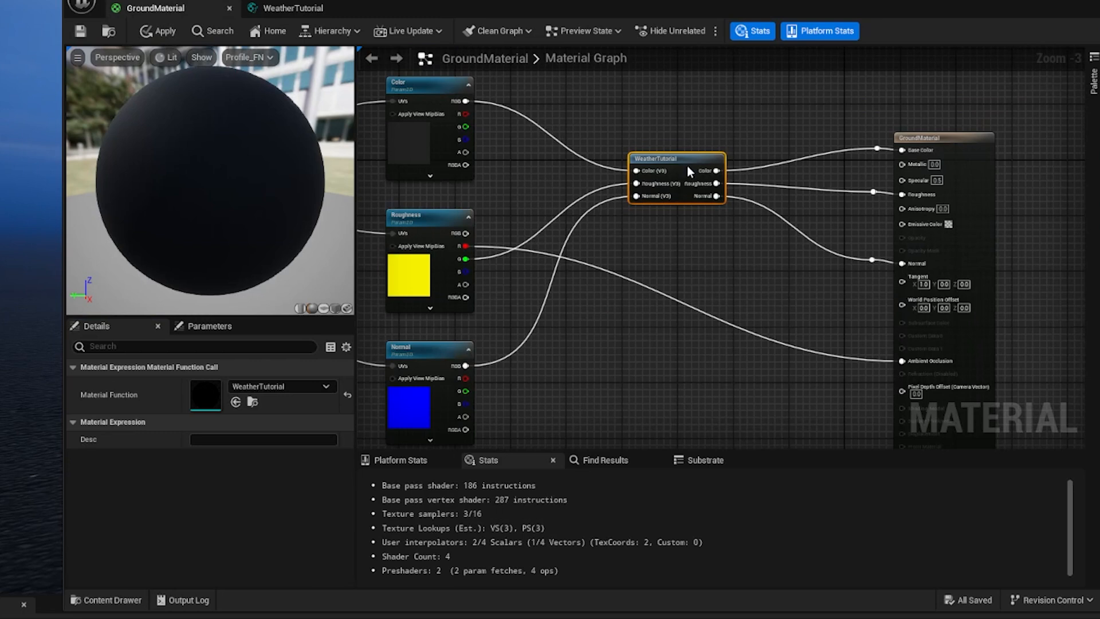
mouse_move(689, 170)
mouse_down()
mouse_move(705, 157)
mouse_move(696, 167)
mouse_up()
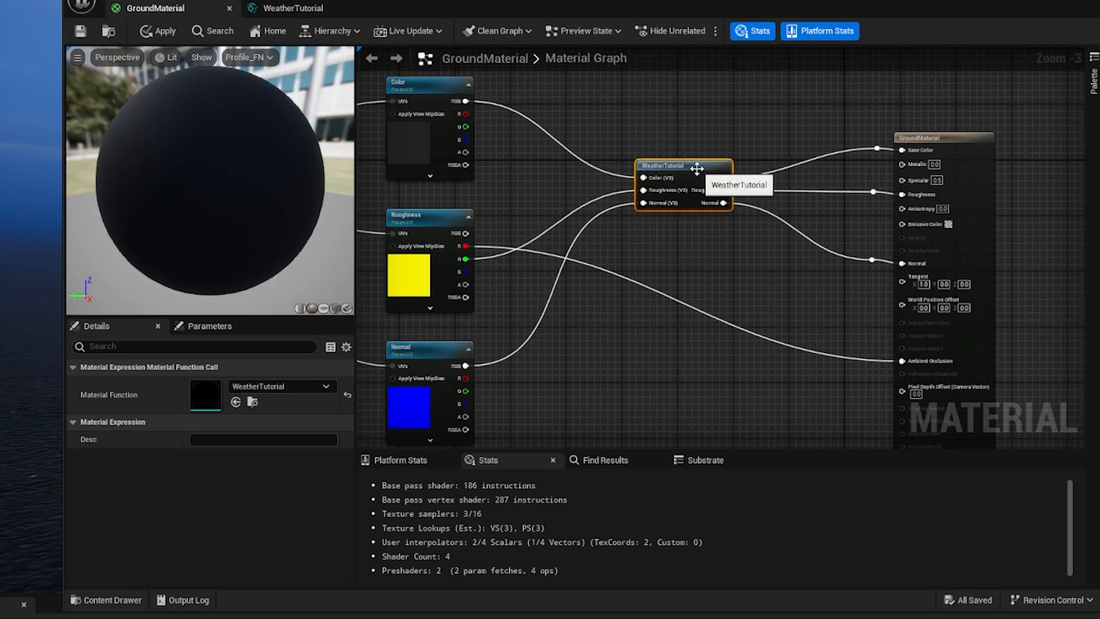
In the WeatherTutorial graph, widen the gap between input and output nodes and lower the Normal input and output for extra space.
drag(676, 13, 720, 74)
click(324, 83)
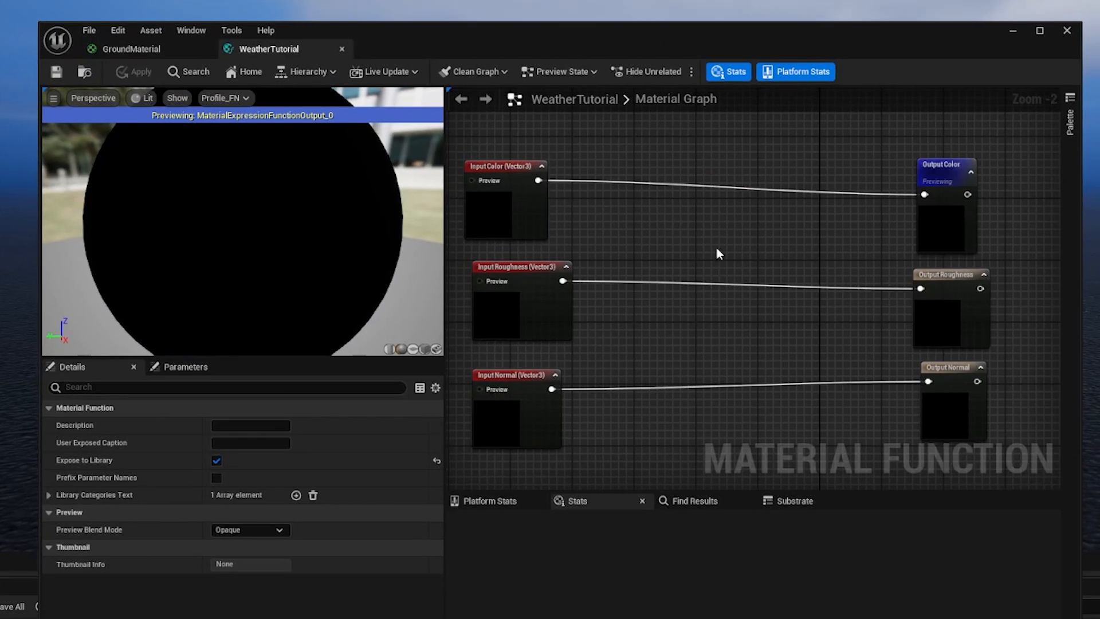
scroll(719, 254, down, 3)
scroll(655, 245, up, 3)
scroll(596, 255, down, 3)
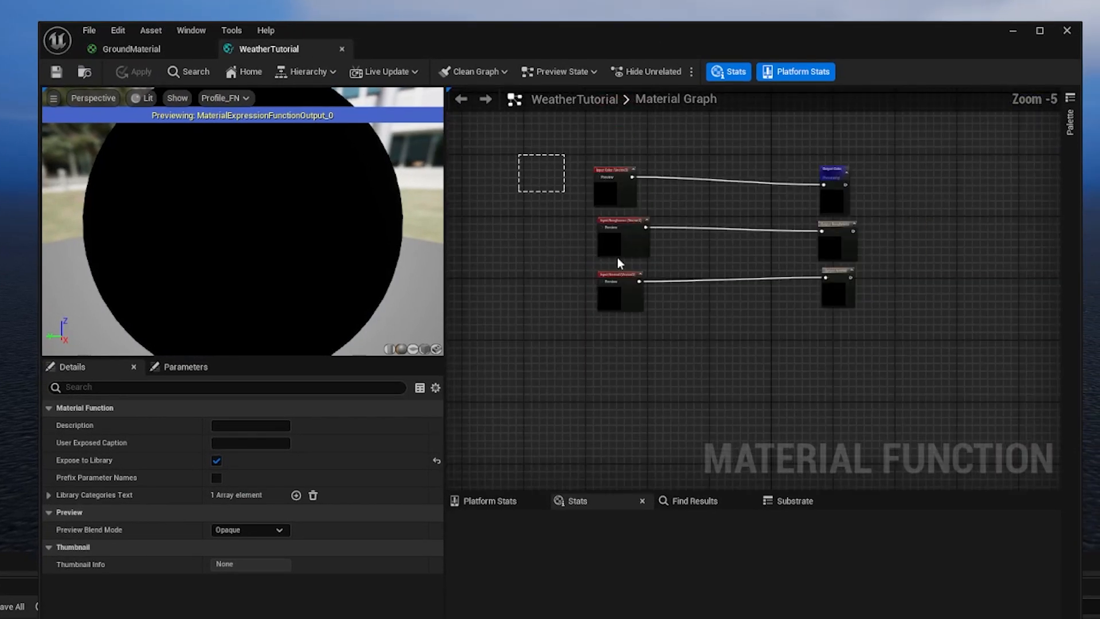
key(ctrl+a)
drag(617, 187, 482, 188)
drag(790, 184, 842, 286)
drag(830, 196, 897, 186)
right_drag(588, 222, 693, 223)
drag(574, 297, 574, 336)
drag(1013, 290, 1012, 334)
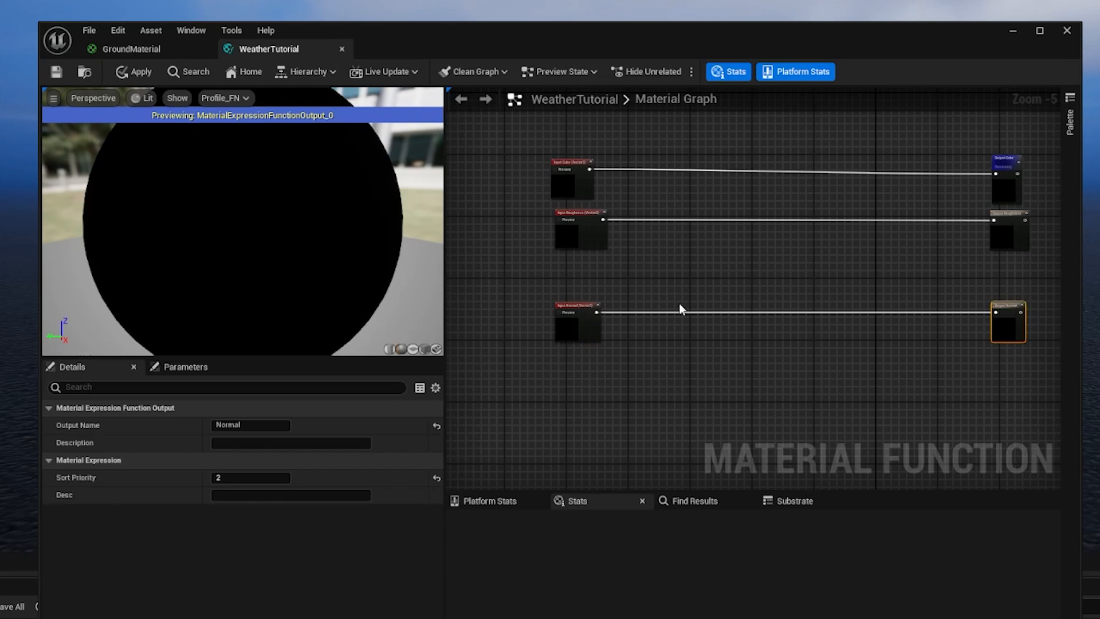
Try one-, two- and three-component constant nodes between the Roughness and Normal inputs, and remove them.
scroll(627, 275, up, 2)
click(624, 281)
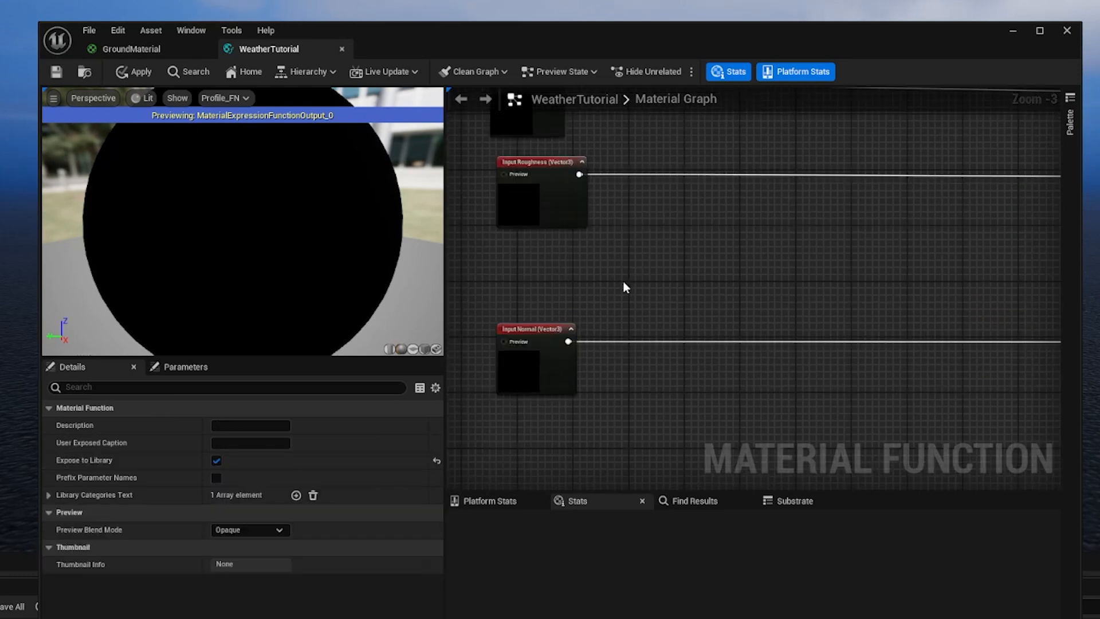
key(1)
click(630, 250)
key(2)
click(741, 255)
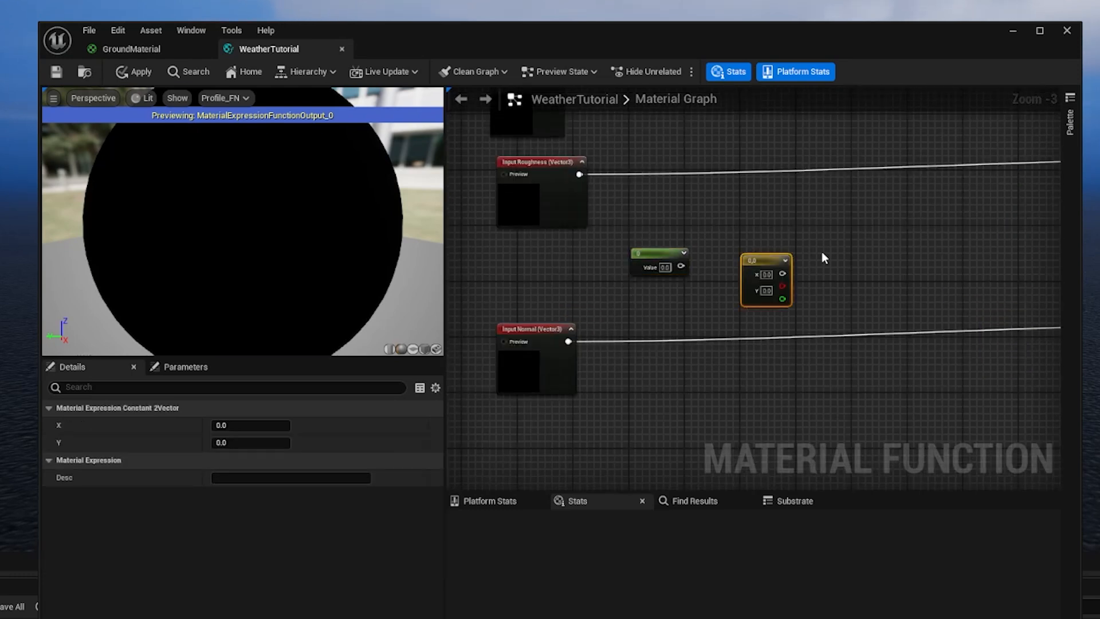
key(3)
click(821, 257)
drag(845, 257, 825, 207)
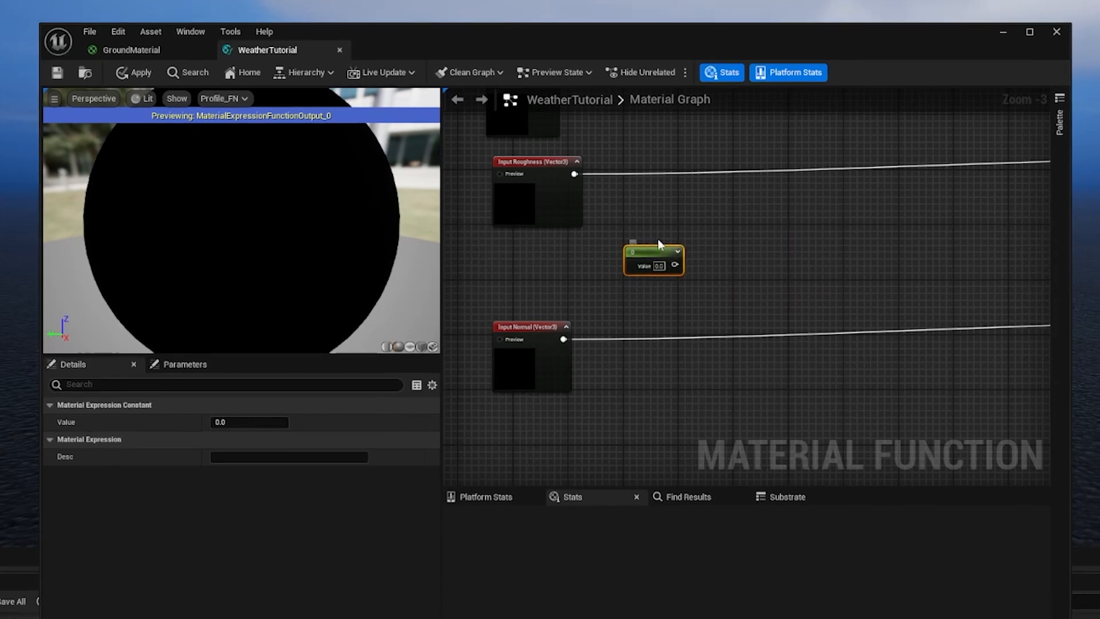
drag(663, 249, 666, 234)
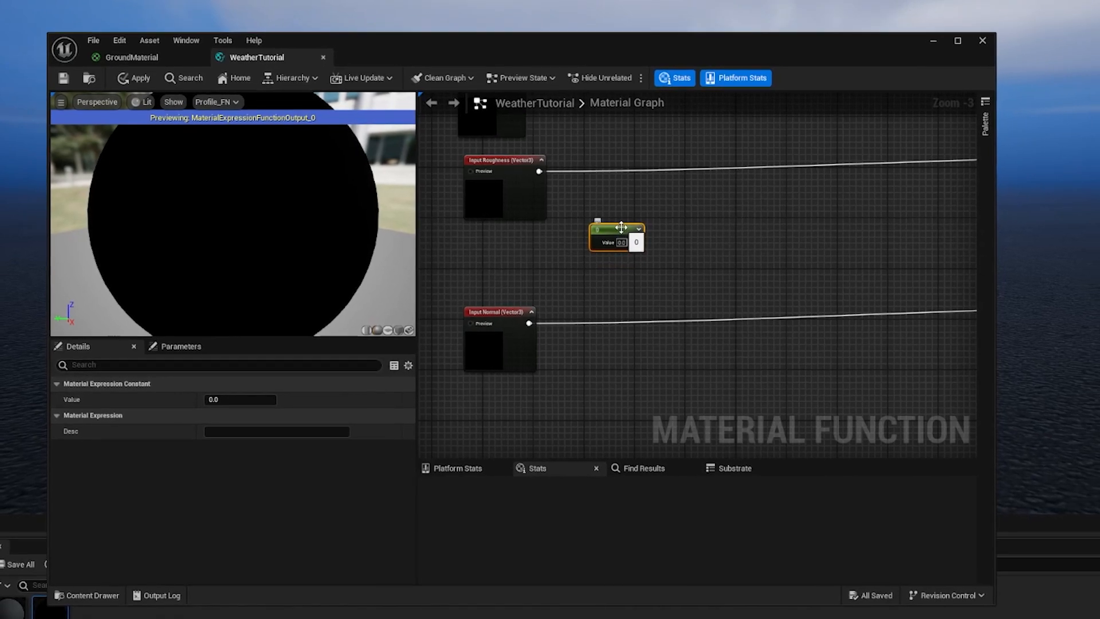
key(Delete)
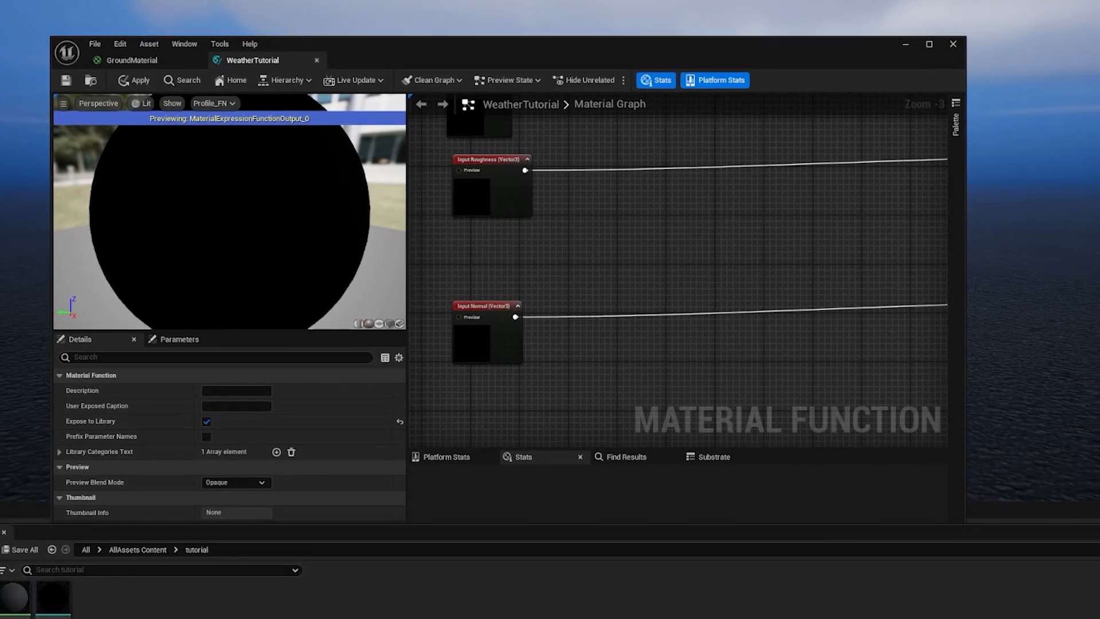
Create a Material Parameter Collection named WeatherParams in the tutorial folder.
right_click(203, 601)
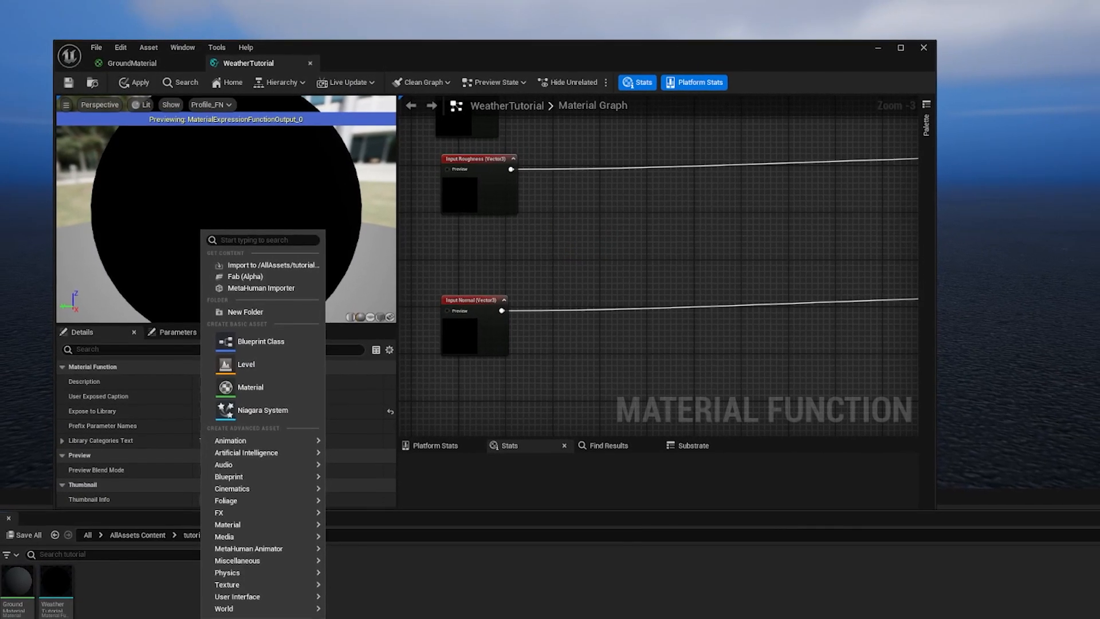
text(material par)
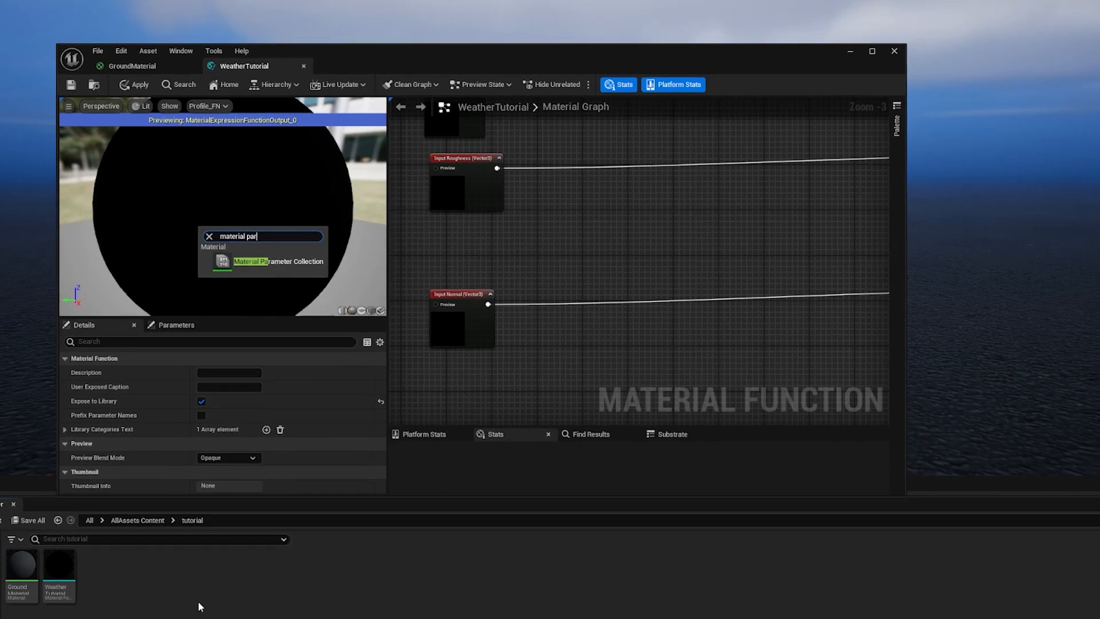
click(261, 261)
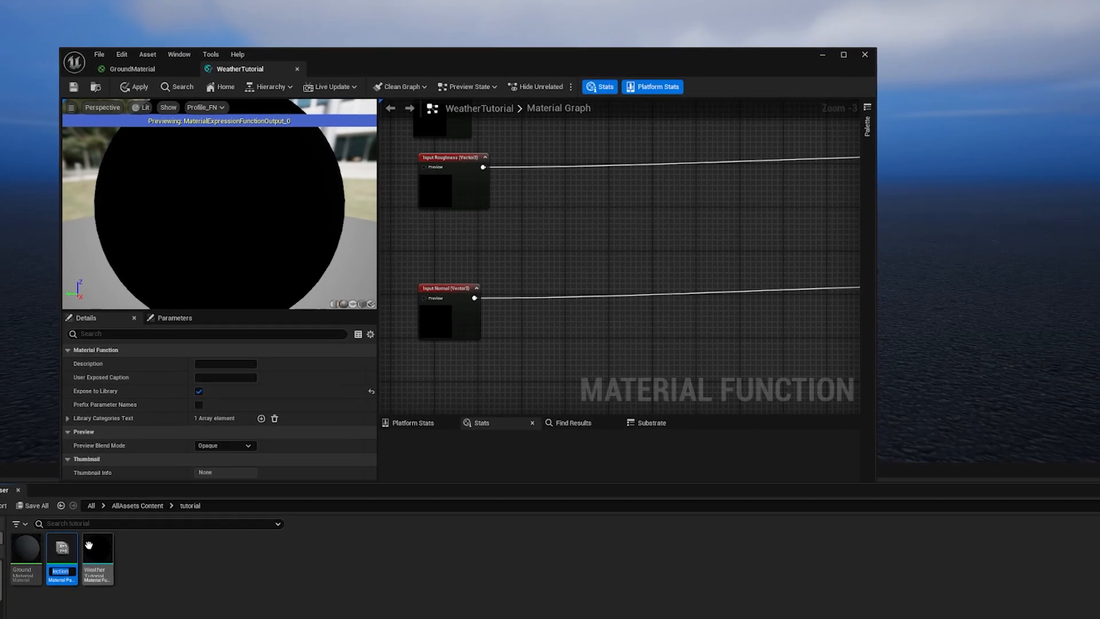
text(We)
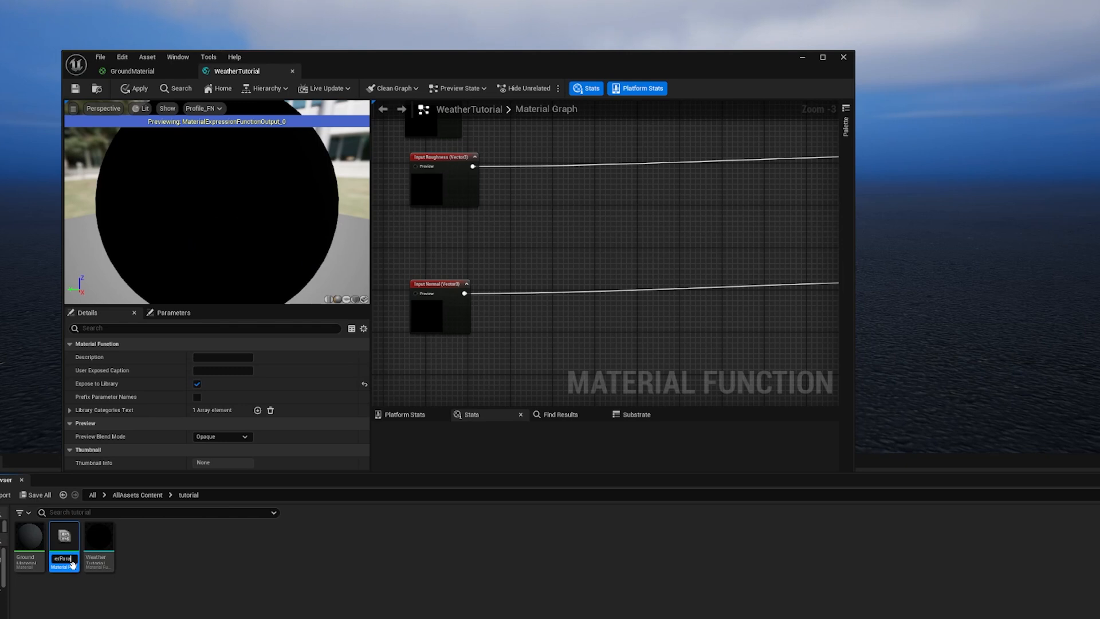
text(atherParams)
key(Return)
Open the WeatherParams collection, then move and widen its editor window.
double_click(68, 544)
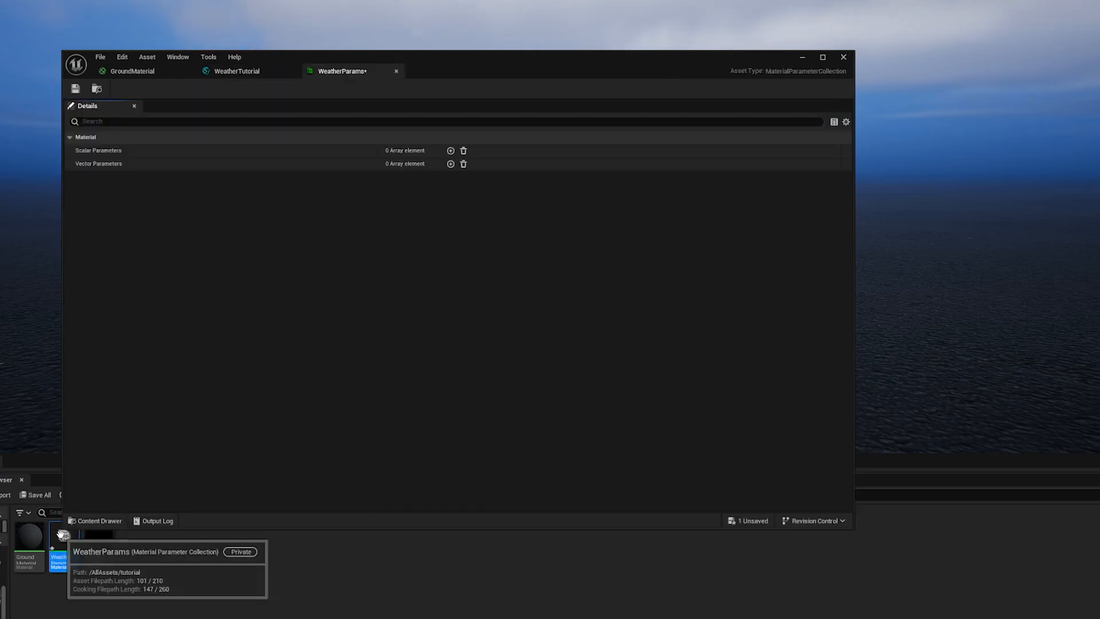
drag(453, 44, 412, 36)
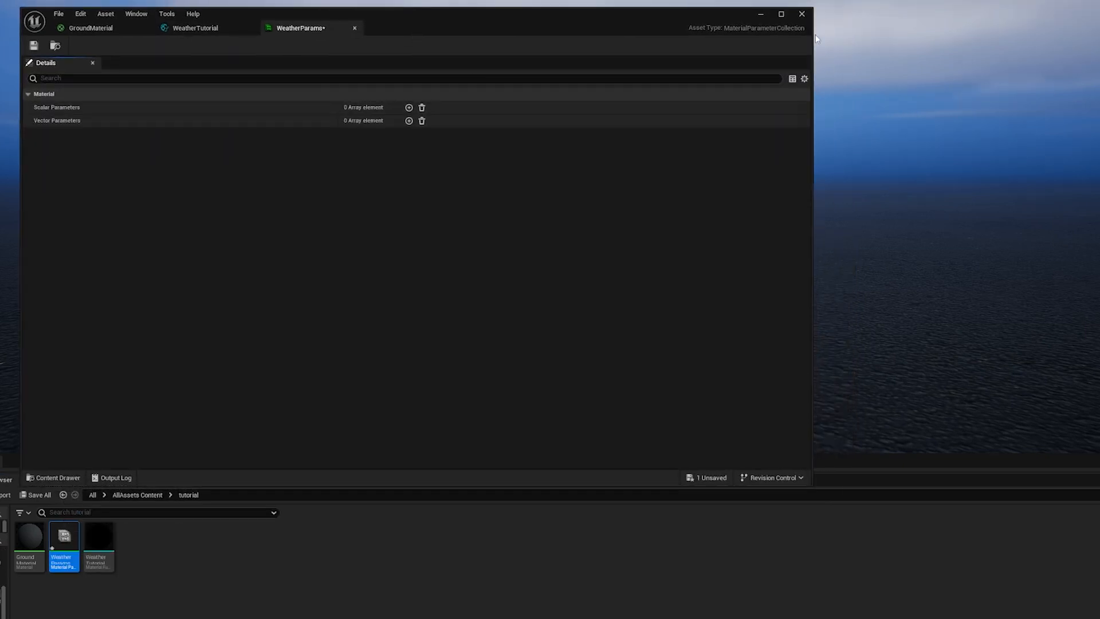
drag(813, 33, 1027, 25)
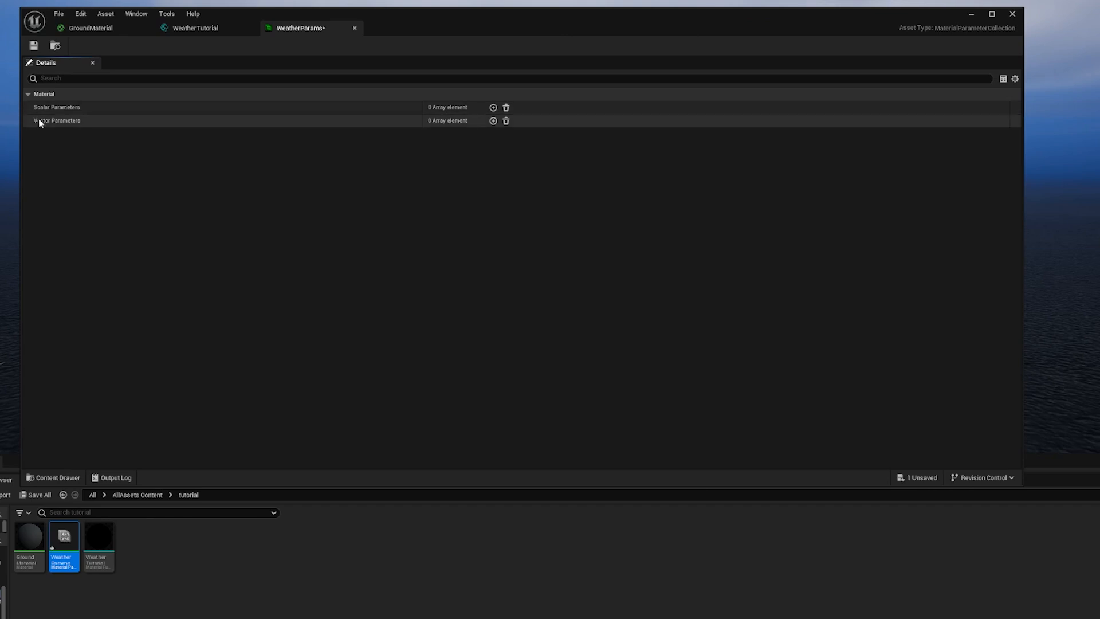
Add four scalar parameters to the WeatherParams collection and expand each one's settings.
click(493, 110)
click(494, 110)
click(493, 110)
click(493, 108)
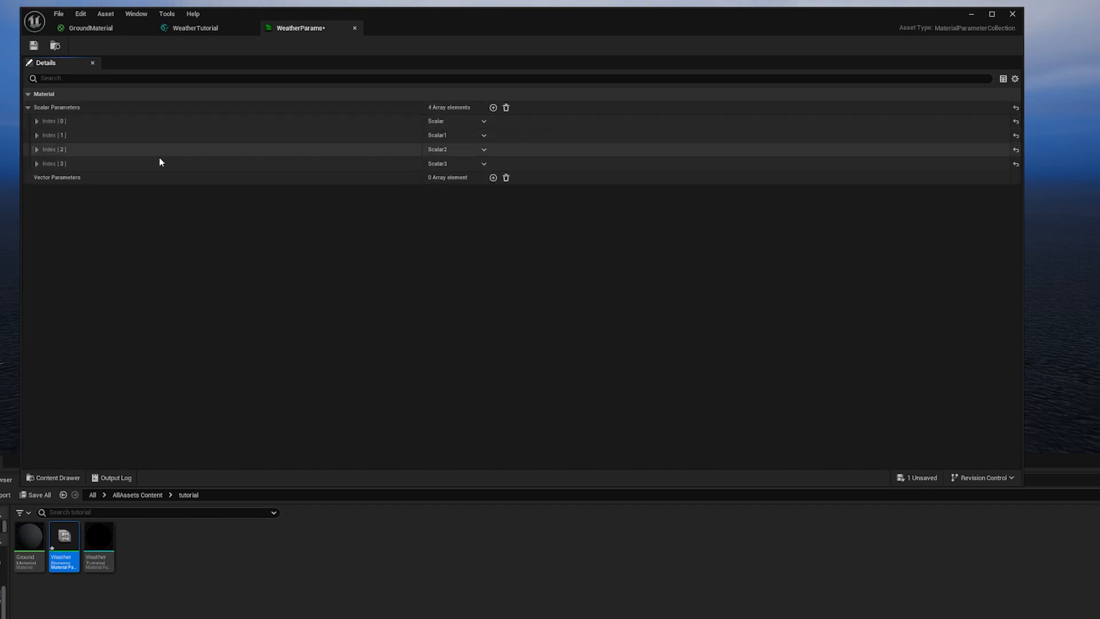
click(36, 162)
click(36, 149)
click(36, 135)
click(37, 121)
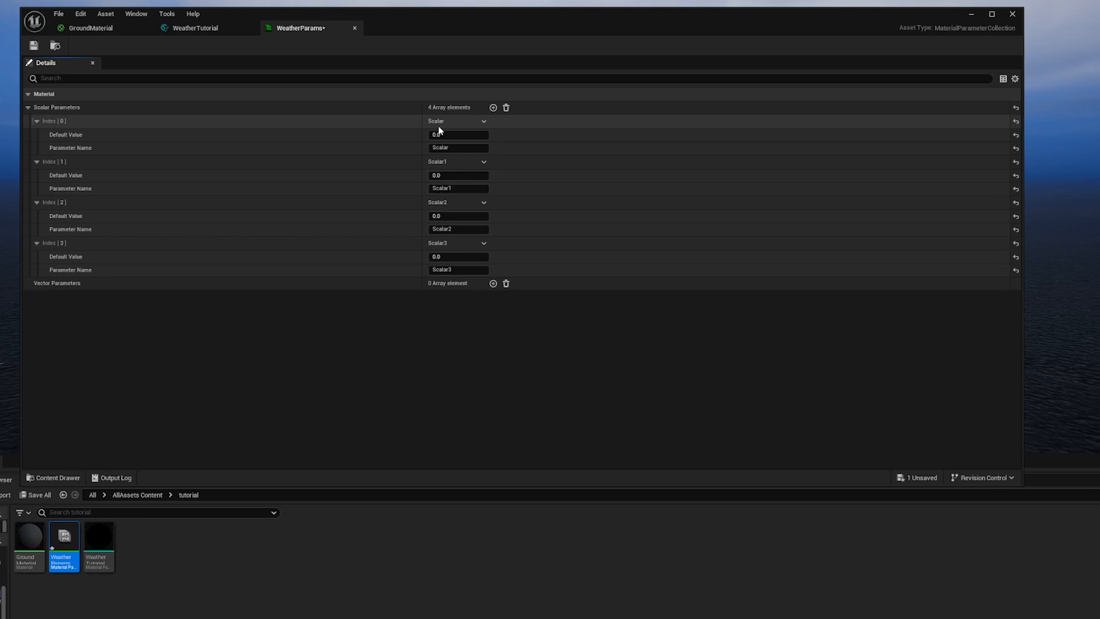
Name the first scalar parameter Puddle Size and the second Puddle Amount.
click(459, 146)
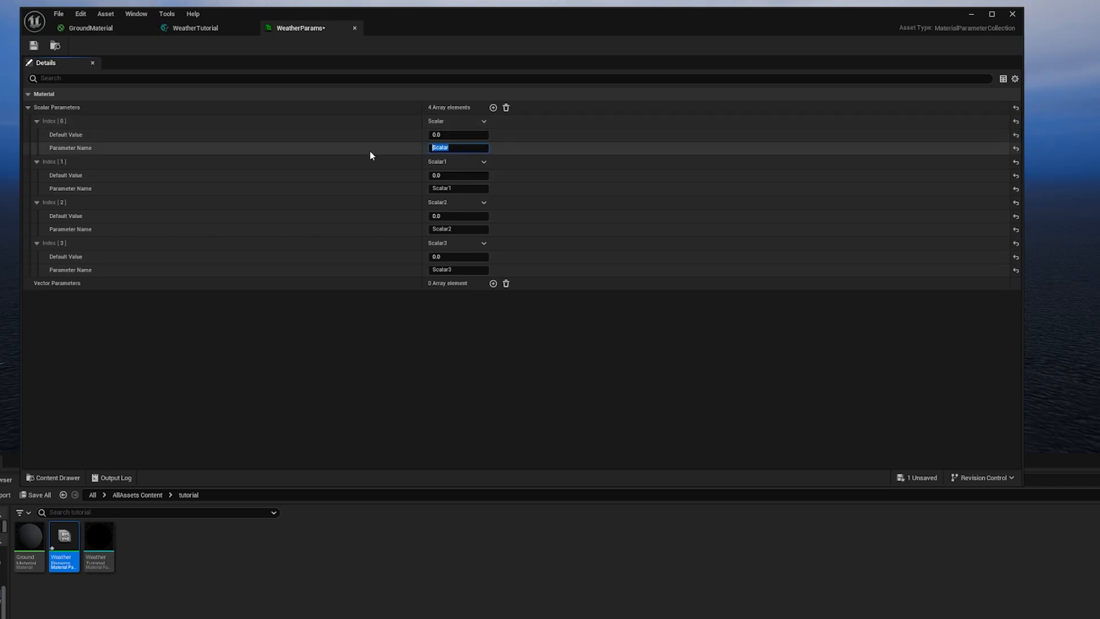
text(Puddle Size)
key(Return)
click(453, 189)
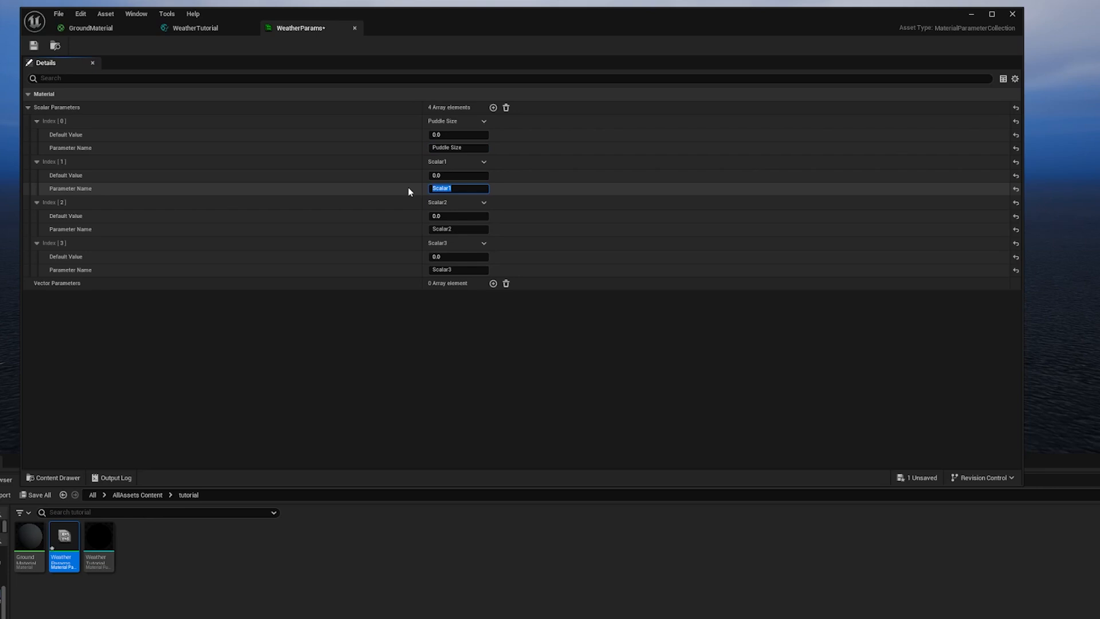
text(Puddle Amount)
key(Return)
Name the third scalar parameter Overal Wetness and the fourth Wetness Darken Multiplier, and save the collection.
click(458, 228)
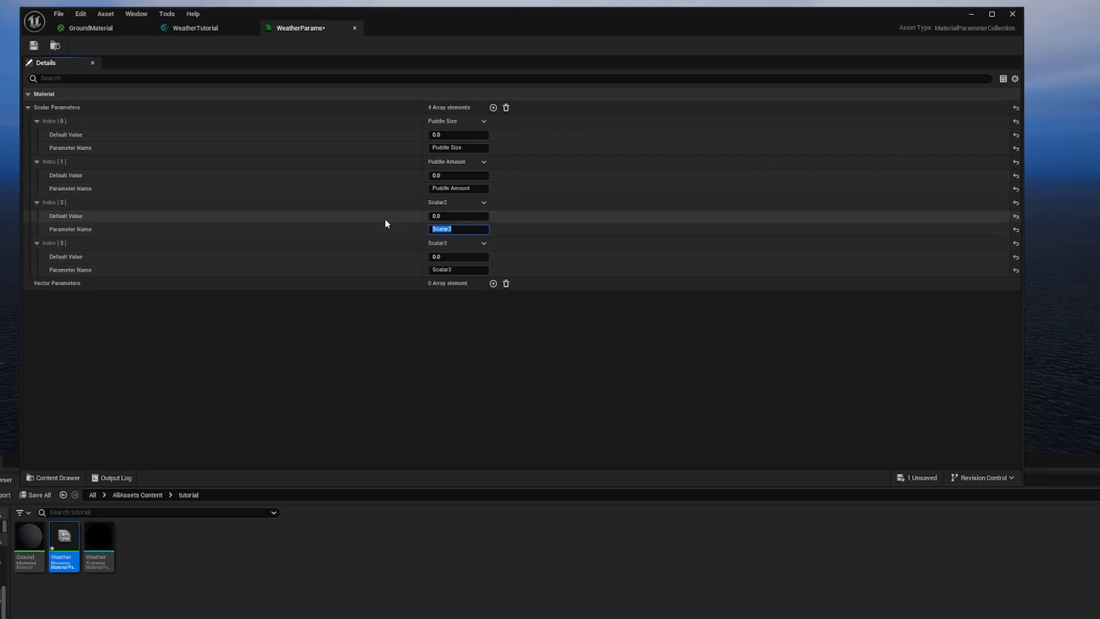
text(Overal Wetness)
key(Return)
click(458, 269)
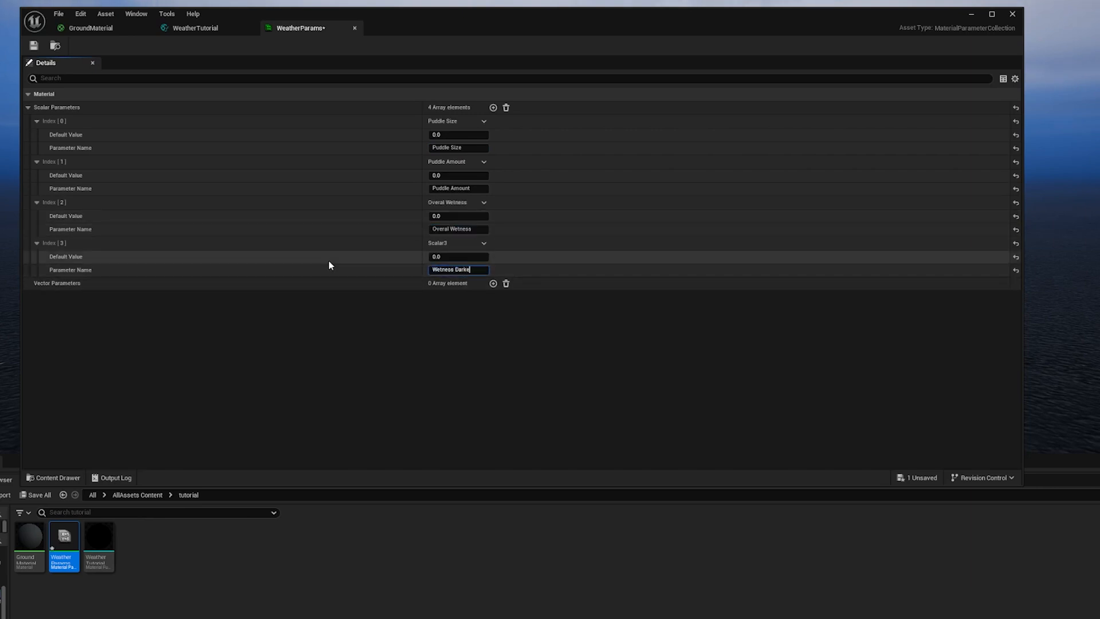
text(Wetness Darken Multiplie)
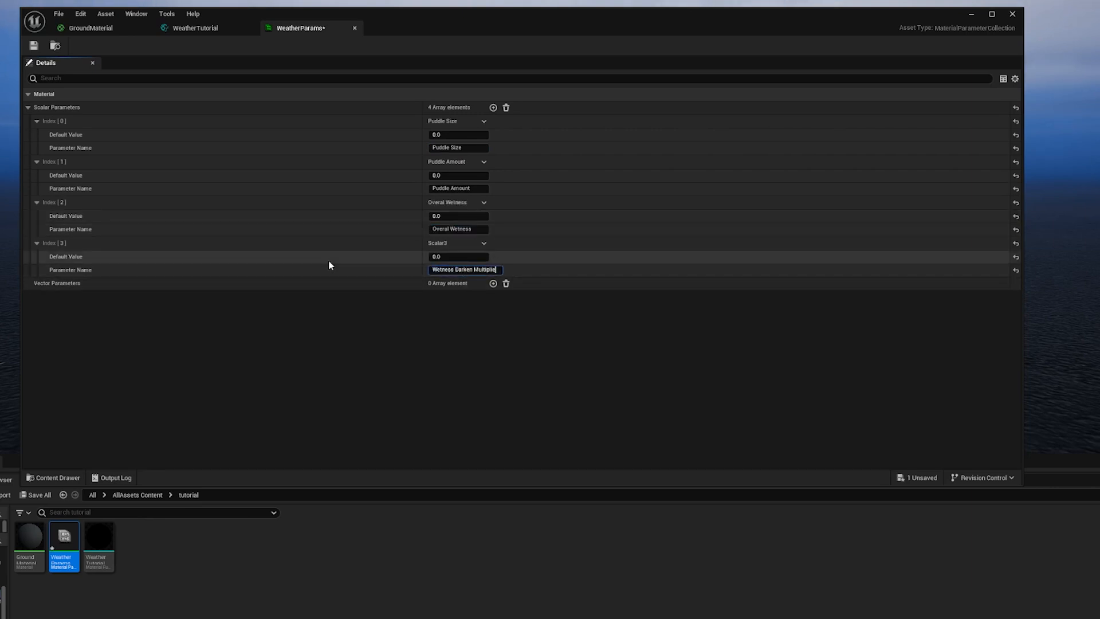
text(r)
key(Return)
click(344, 317)
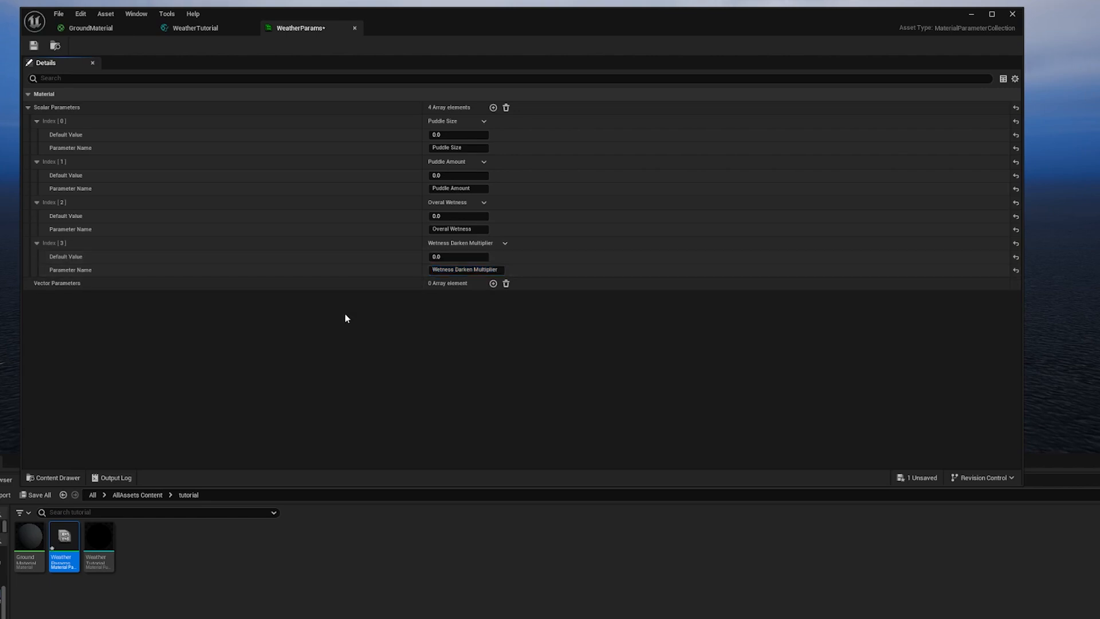
click(34, 46)
Add a Collection Parameter node to the WeatherTutorial graph between the Roughness and Normal rows.
click(195, 28)
right_drag(742, 177, 672, 214)
scroll(716, 241, down, 1)
right_click(591, 221)
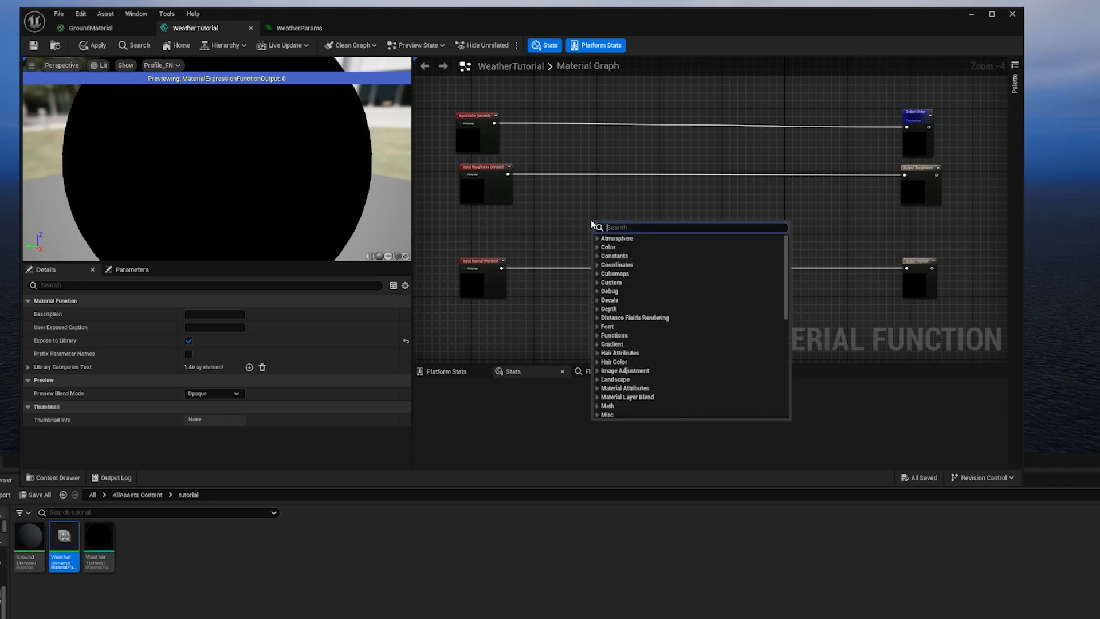
text(collection)
key(Return)
drag(599, 232, 565, 218)
Assign the WeatherParams collection to the new node and view its available parameter names.
click(237, 315)
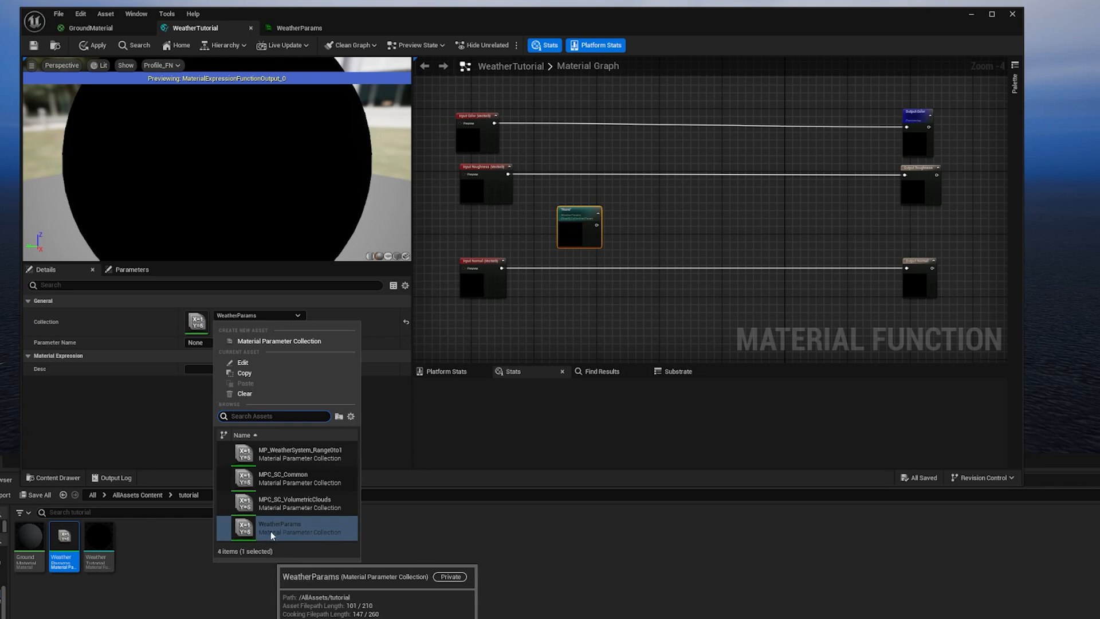
click(232, 315)
click(200, 343)
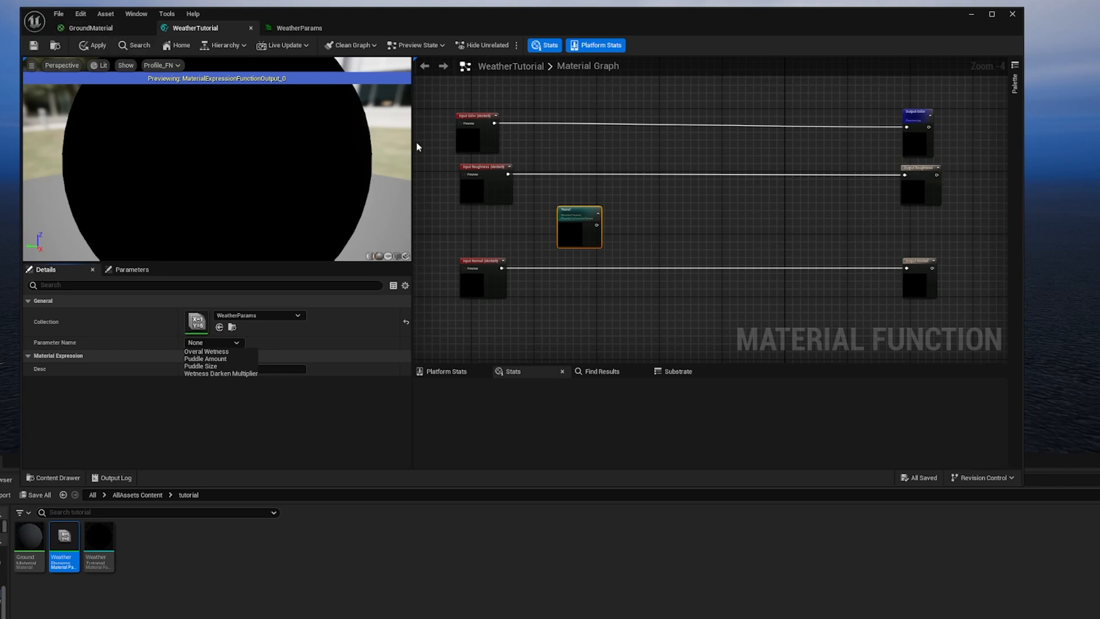
click(589, 212)
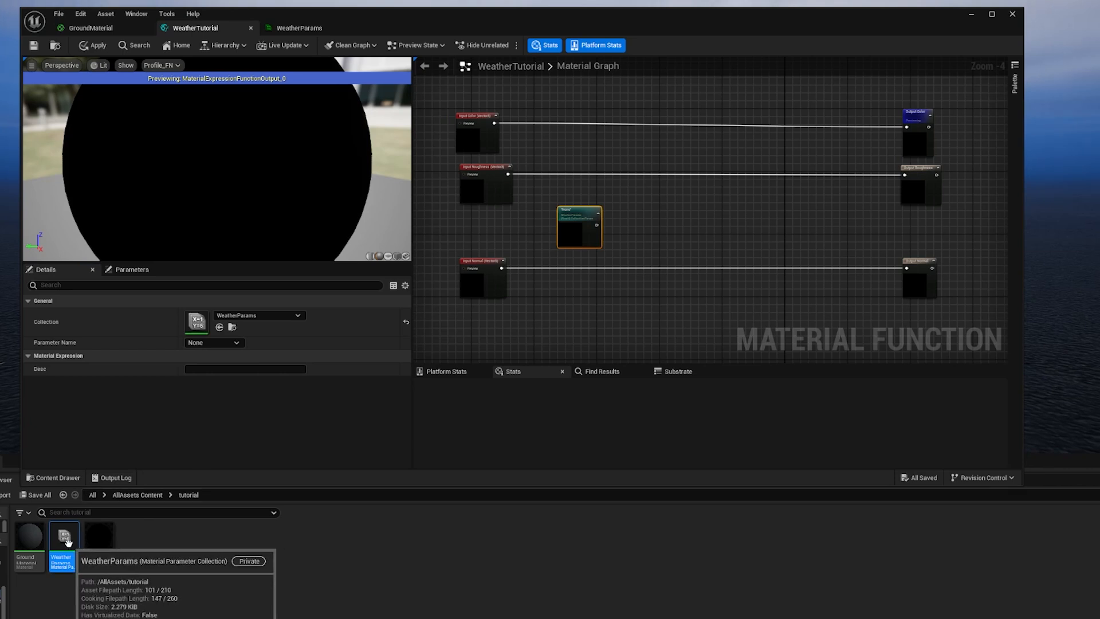
Spread out the function input nodes and move the collection parameter node above the Color input.
right_drag(503, 164, 546, 233)
drag(523, 205, 496, 161)
drag(523, 262, 472, 261)
click(519, 349)
right_drag(538, 304, 551, 207)
drag(527, 254, 475, 293)
drag(624, 205, 572, 205)
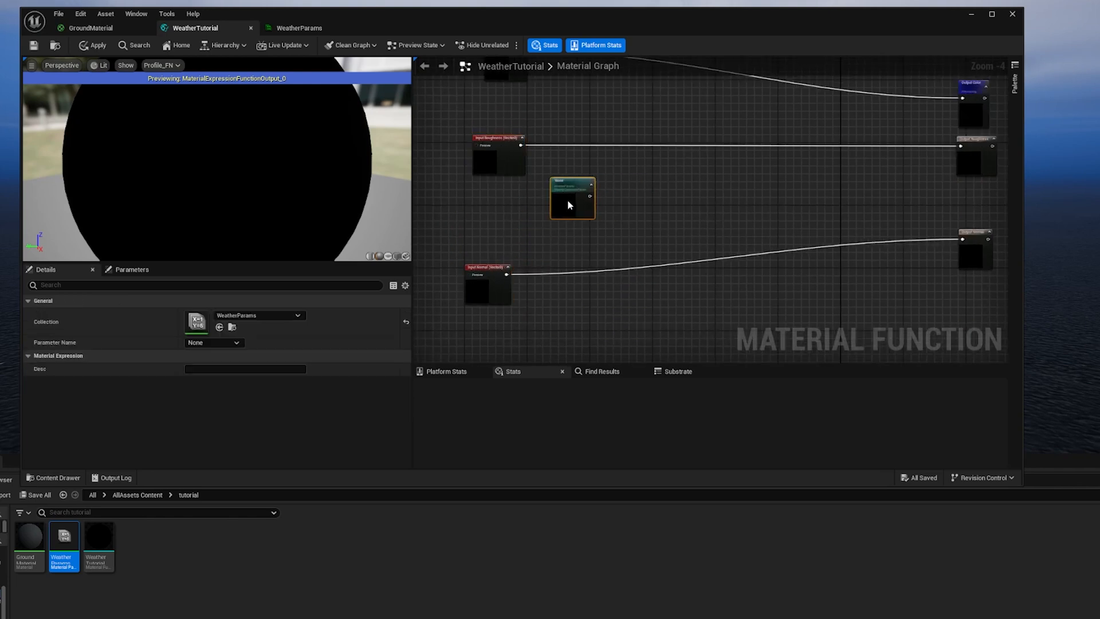
right_drag(571, 205, 636, 270)
drag(636, 269, 523, 140)
right_drag(523, 140, 513, 272)
drag(513, 272, 581, 160)
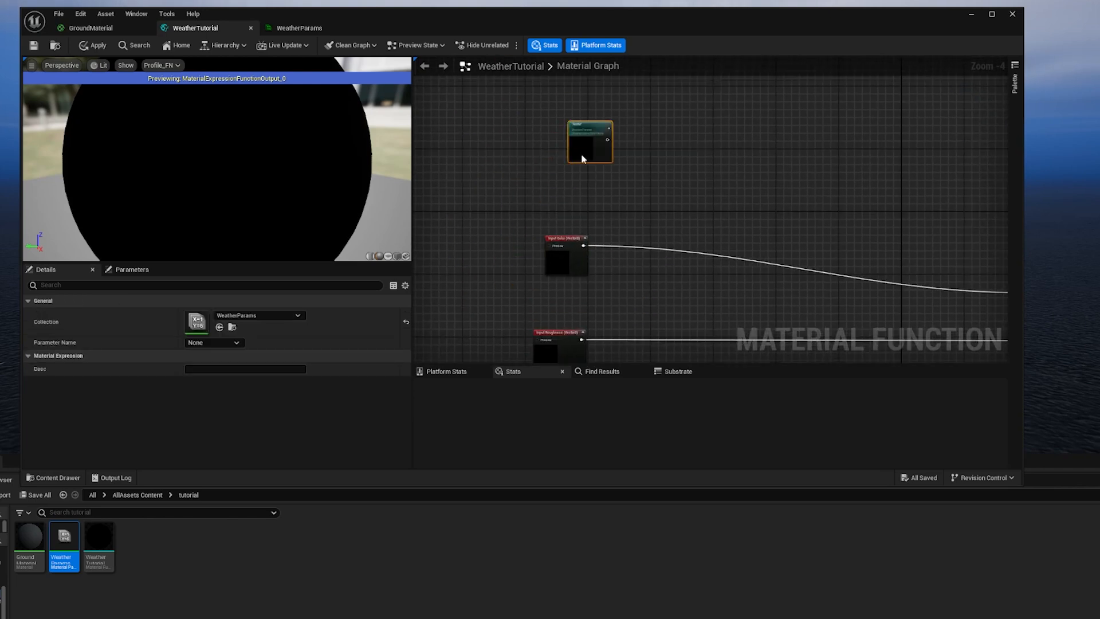
Set the collection node's parameter to Overal Wetness, and place a duplicate below it set to Wetness Darken Multiplier.
click(236, 342)
click(232, 357)
key(ctrl+d)
drag(619, 179, 594, 201)
click(223, 343)
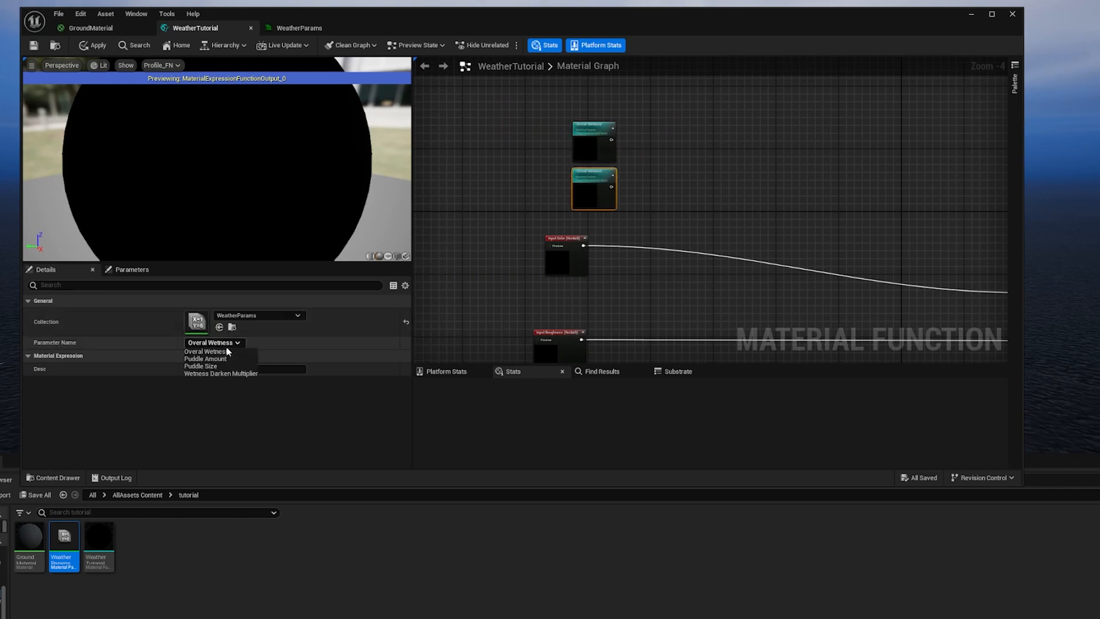
click(232, 373)
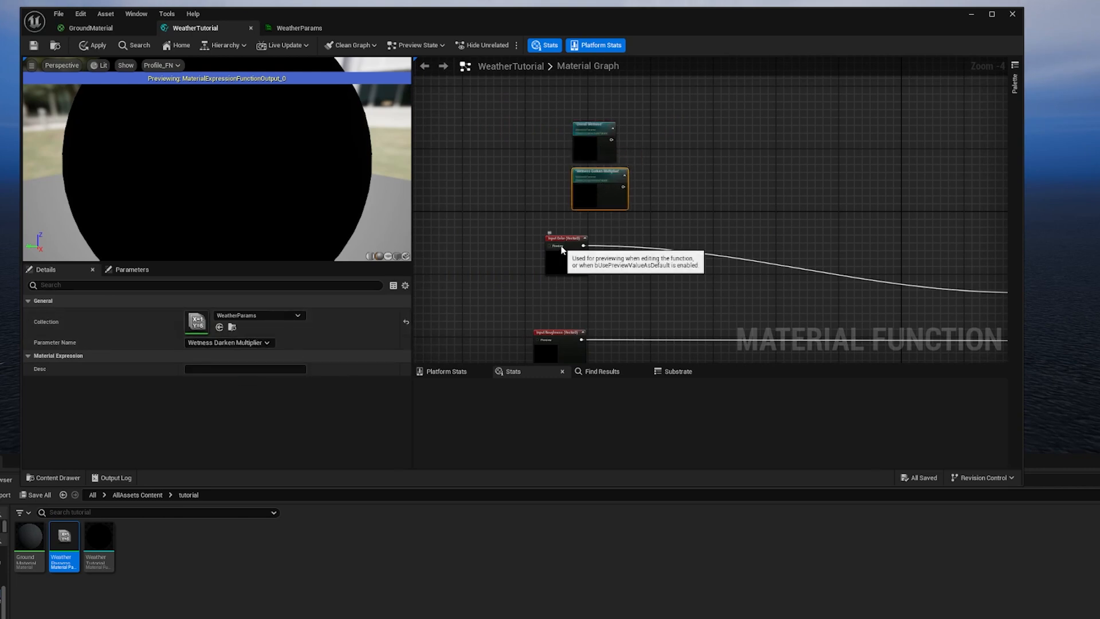
right_drag(565, 287, 556, 172)
click(551, 229)
right_drag(557, 286, 550, 244)
click(535, 245)
right_click(536, 242)
click(496, 232)
Duplicate a collection parameter node, place the copy below the Roughness input, and set its parameter to Puddle Amount.
right_drag(577, 132, 572, 201)
click(581, 116)
key(ctrl+d)
drag(606, 141, 545, 314)
click(260, 342)
click(238, 359)
Duplicate the Puddle Amount node and place the copy below the Normal connection, towards the output nodes.
right_drag(595, 291, 544, 217)
scroll(545, 174, down, 1)
key(ctrl+d)
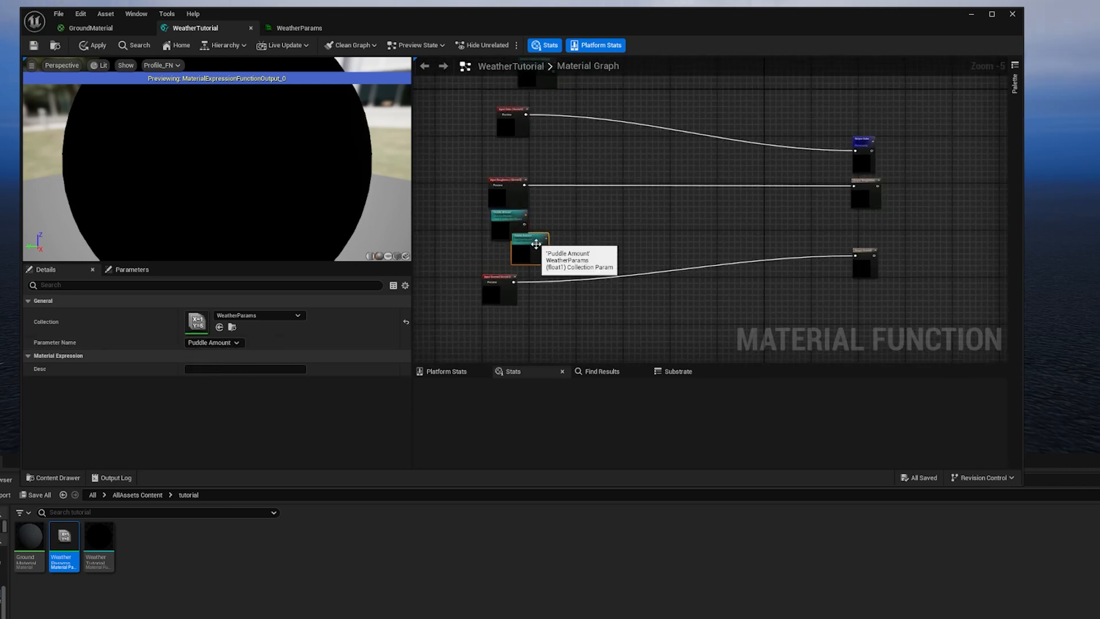
drag(557, 264, 690, 331)
right_drag(589, 257, 643, 247)
Place another Puddle Amount duplicate below and left of the inputs as Puddle Size, and move the Normal input closer to Puddle Amount.
click(563, 213)
key(ctrl+d)
drag(580, 231, 472, 330)
right_drag(449, 329, 504, 319)
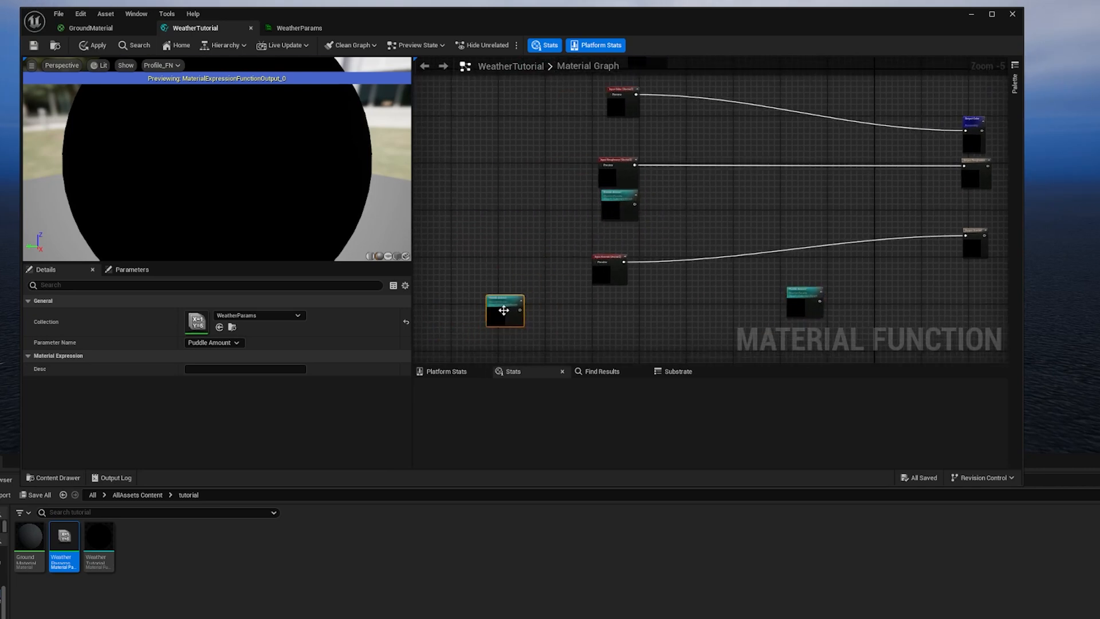
right_click(491, 319)
click(212, 342)
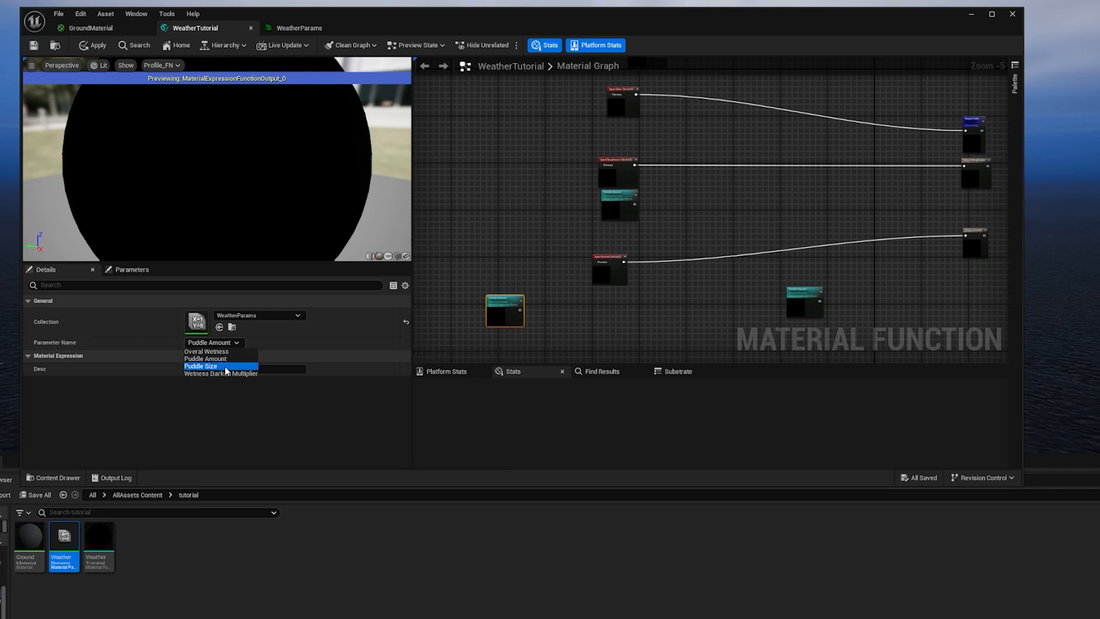
click(227, 366)
drag(505, 325, 448, 338)
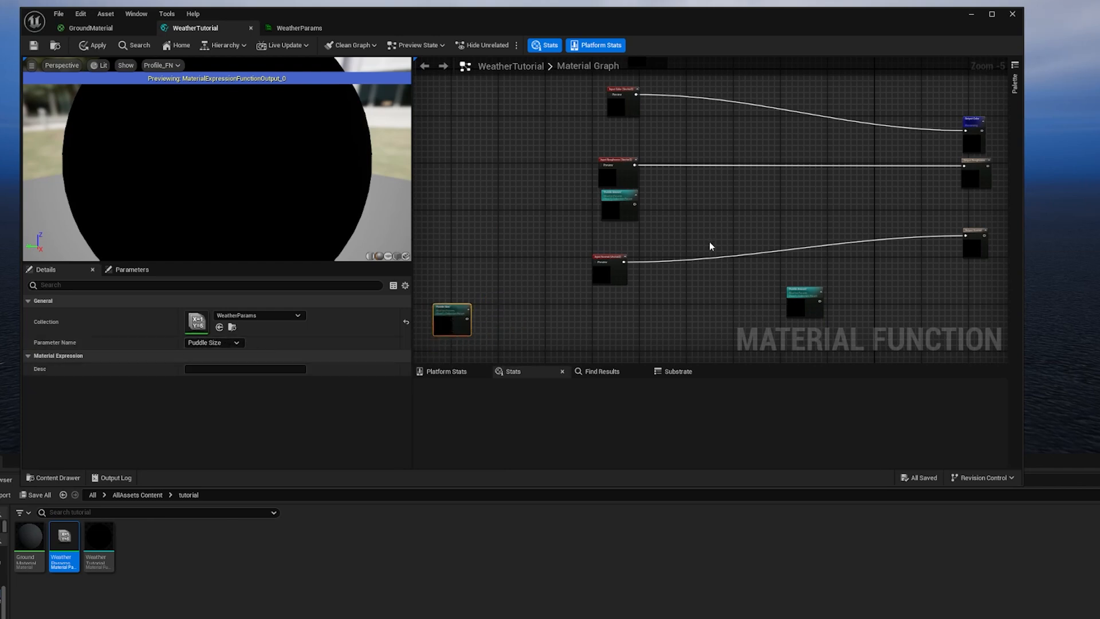
drag(621, 275, 633, 259)
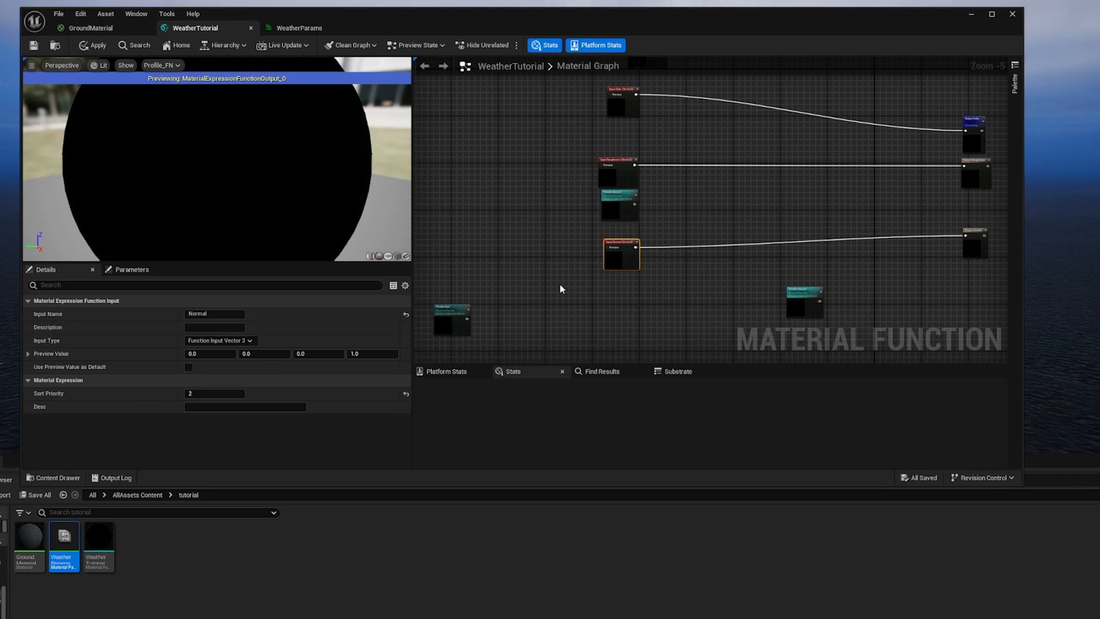
Add a Clamp node with a minimum of 0.1 and connect the Puddle Size output to it.
click(444, 315)
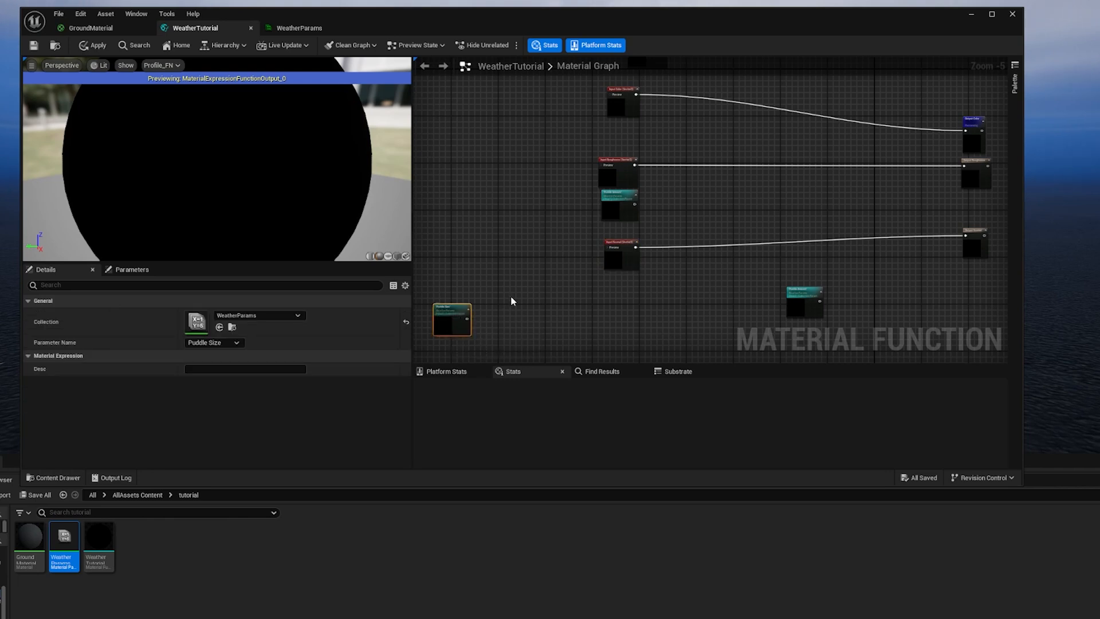
scroll(509, 297, up, 2)
right_drag(497, 302, 536, 301)
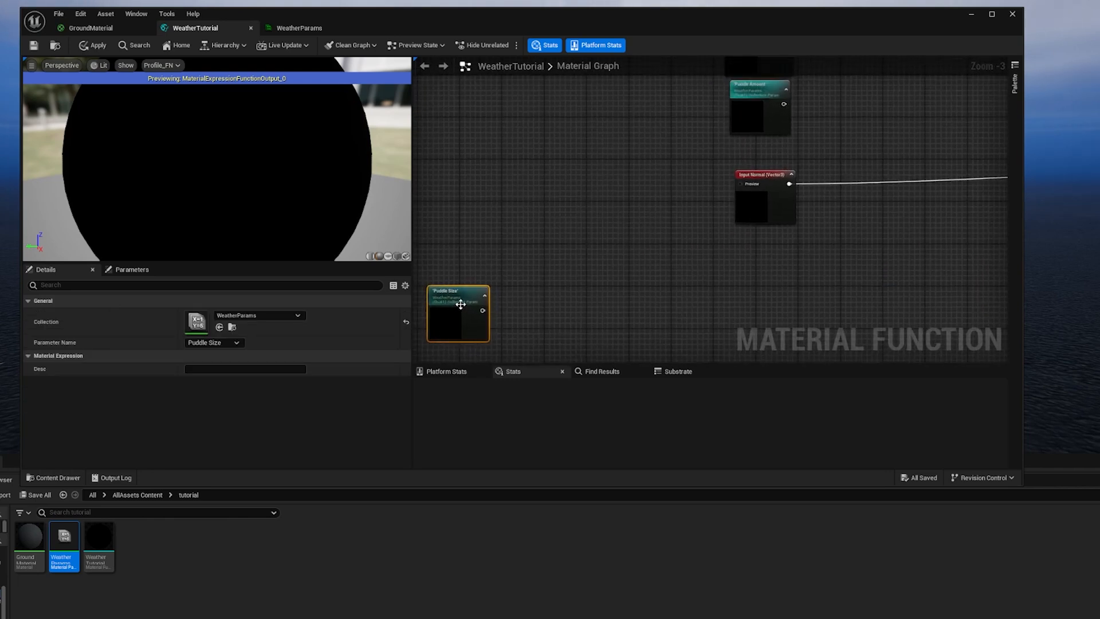
click(552, 286)
click(441, 302)
click(531, 310)
right_click(530, 309)
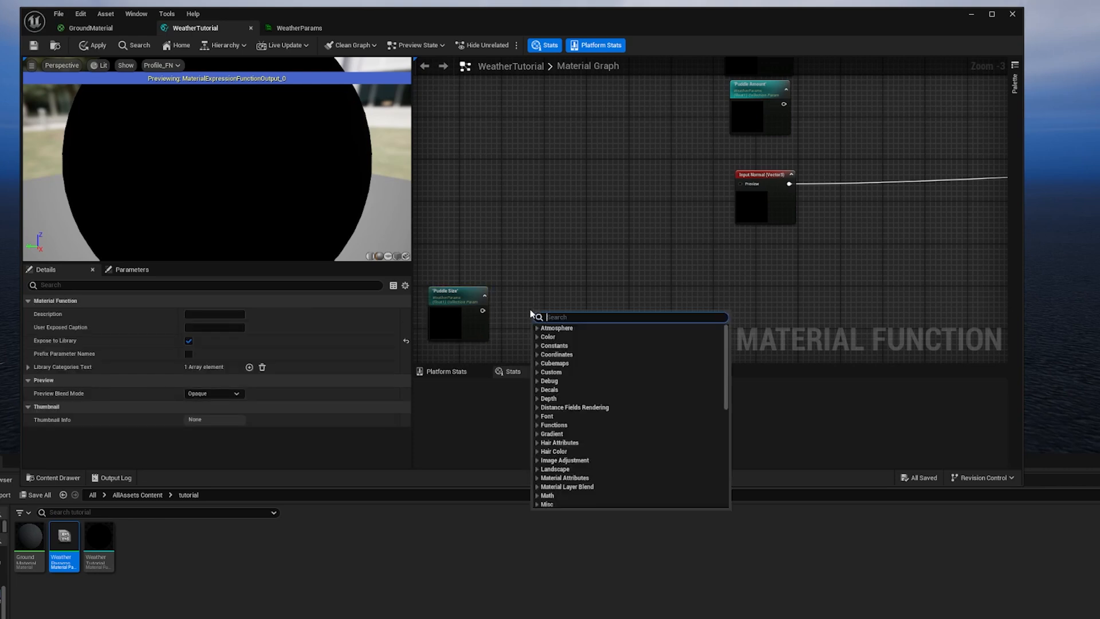
text(clamp)
key(Return)
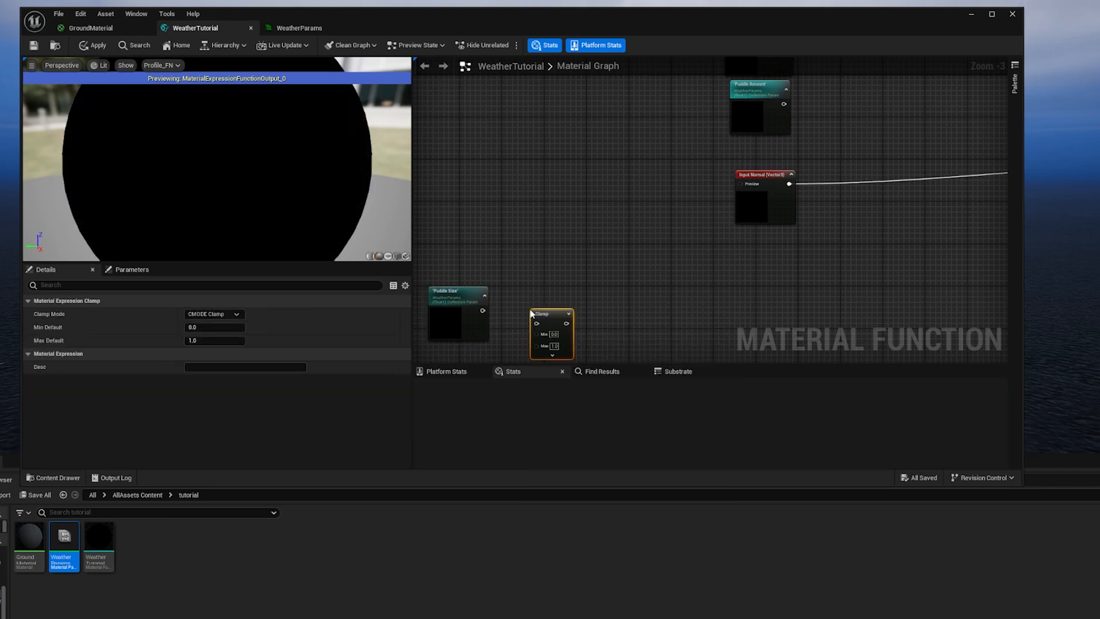
drag(482, 309, 518, 310)
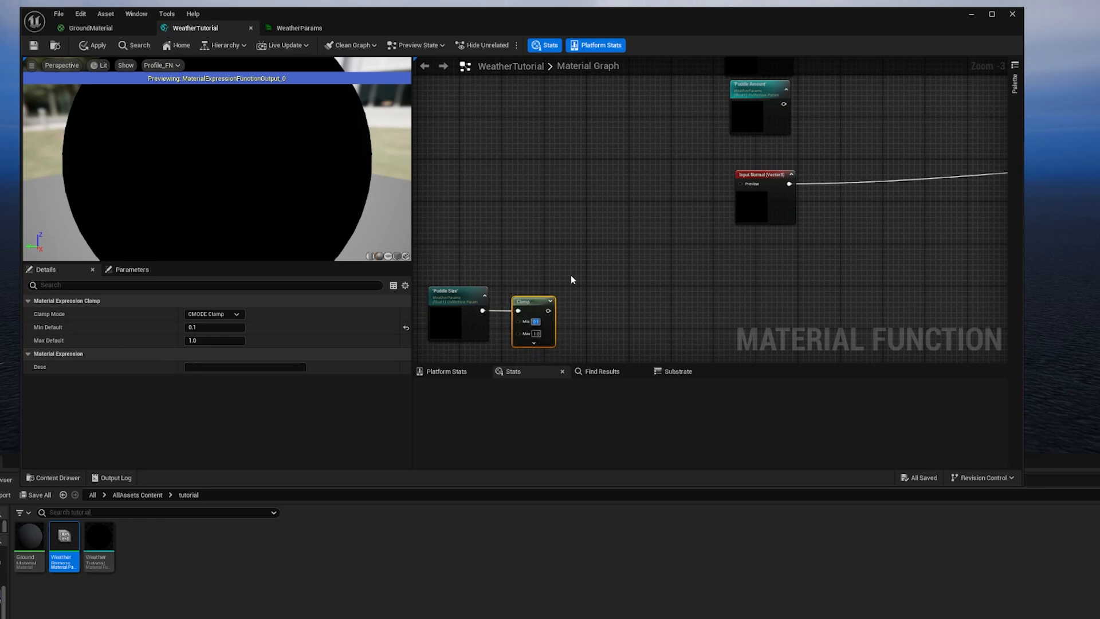
Add a Multiply node, connect the Clamp output to input A, and set B to 500.
click(586, 288)
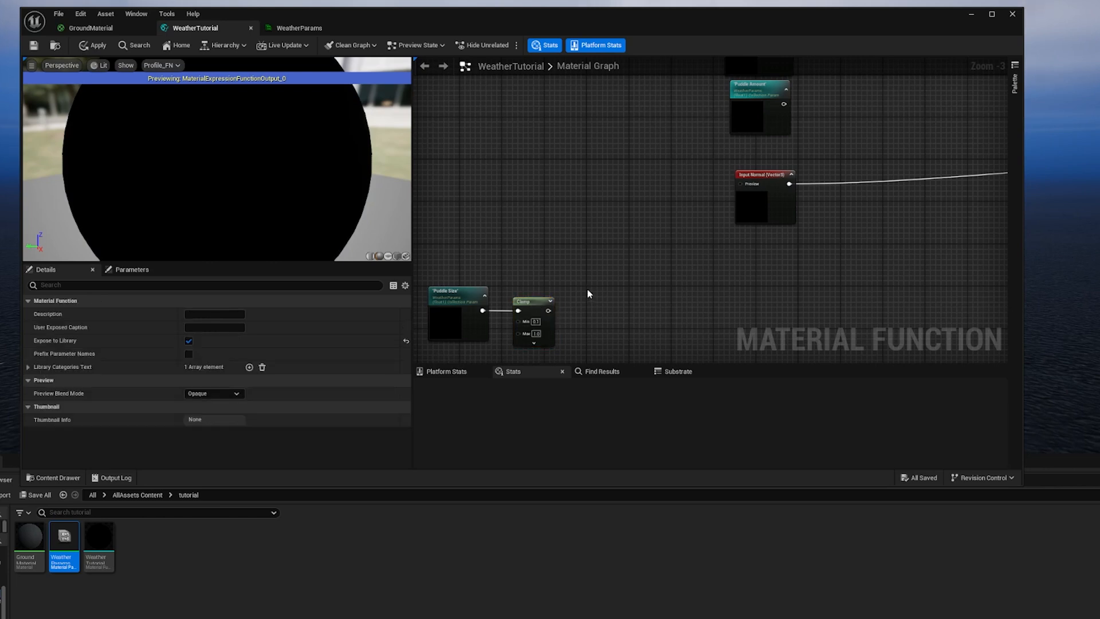
right_click(585, 310)
text(mult)
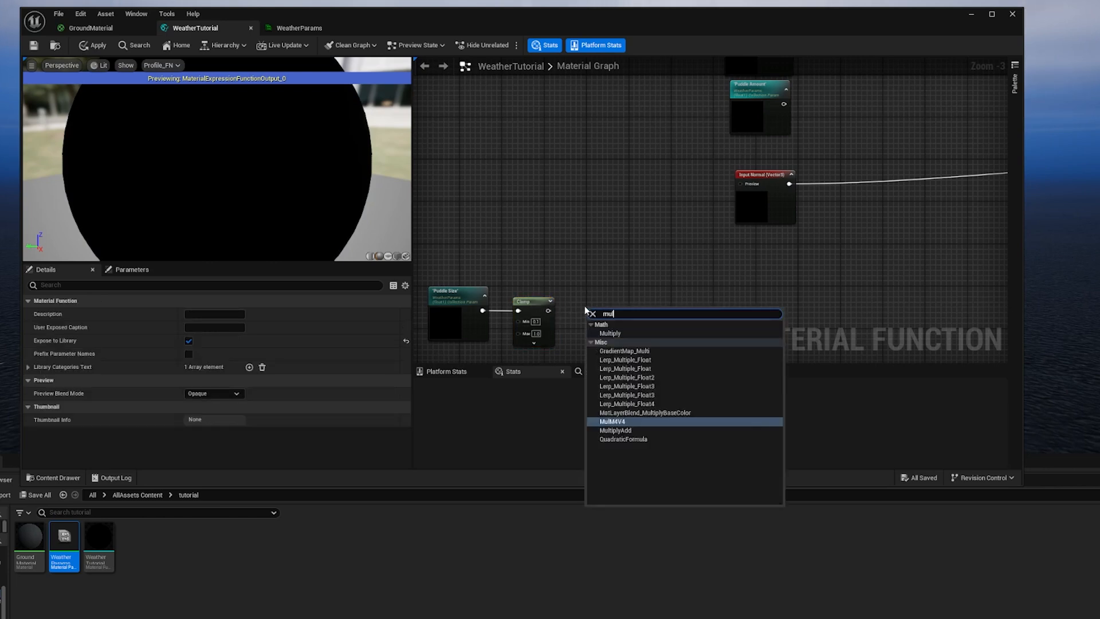
key(Return)
drag(548, 310, 587, 304)
click(588, 320)
text(500)
key(Return)
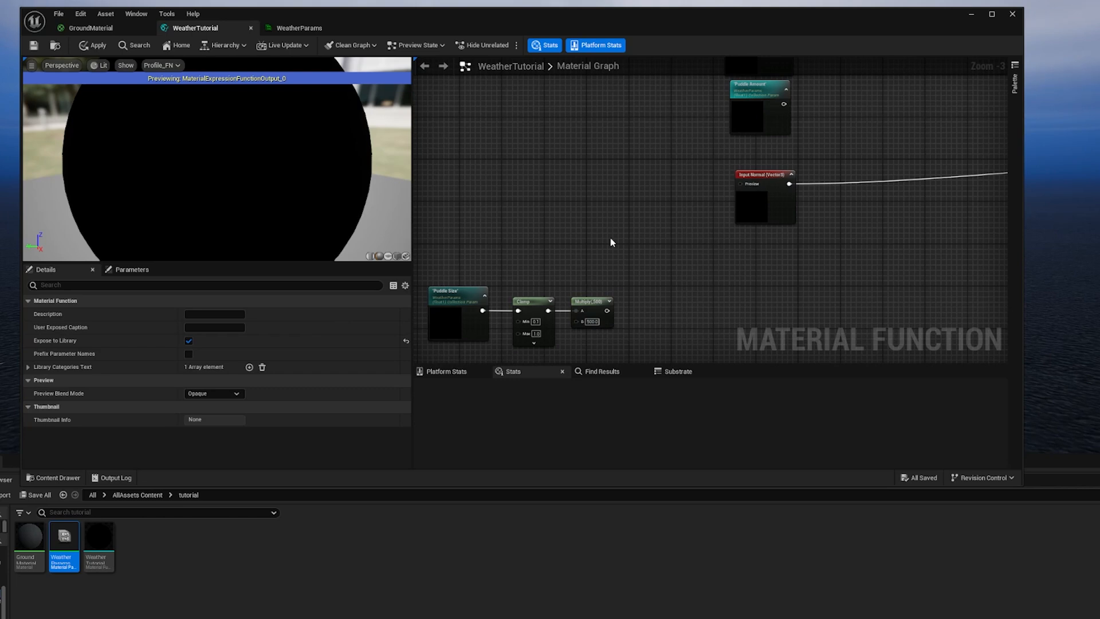
Shift the Multiply node slightly further away from the Clamp node.
right_drag(626, 296, 643, 277)
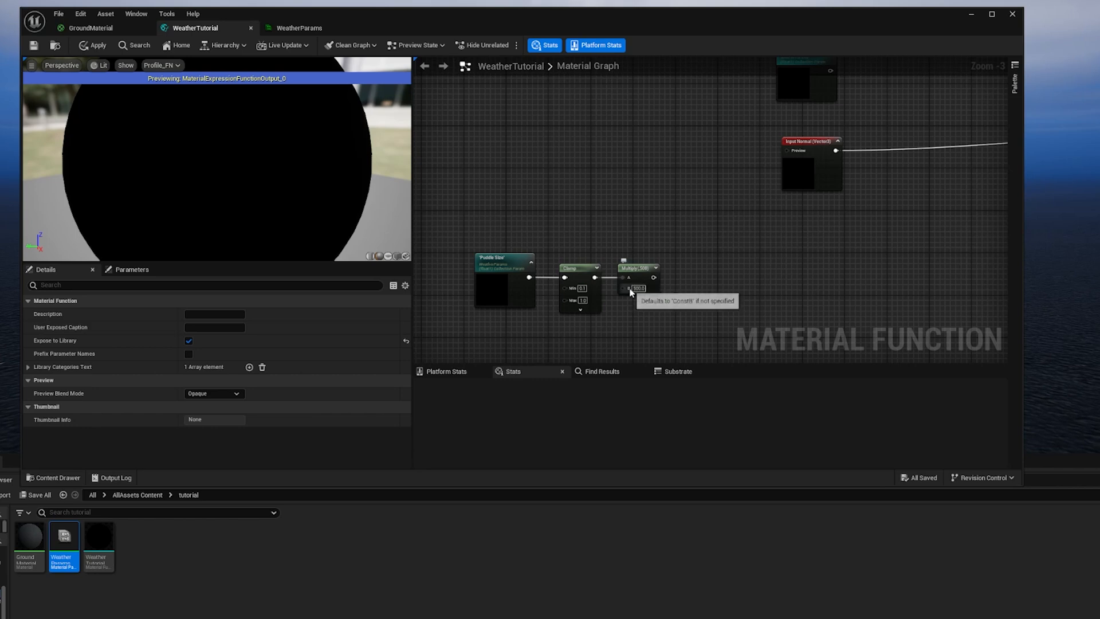
click(522, 284)
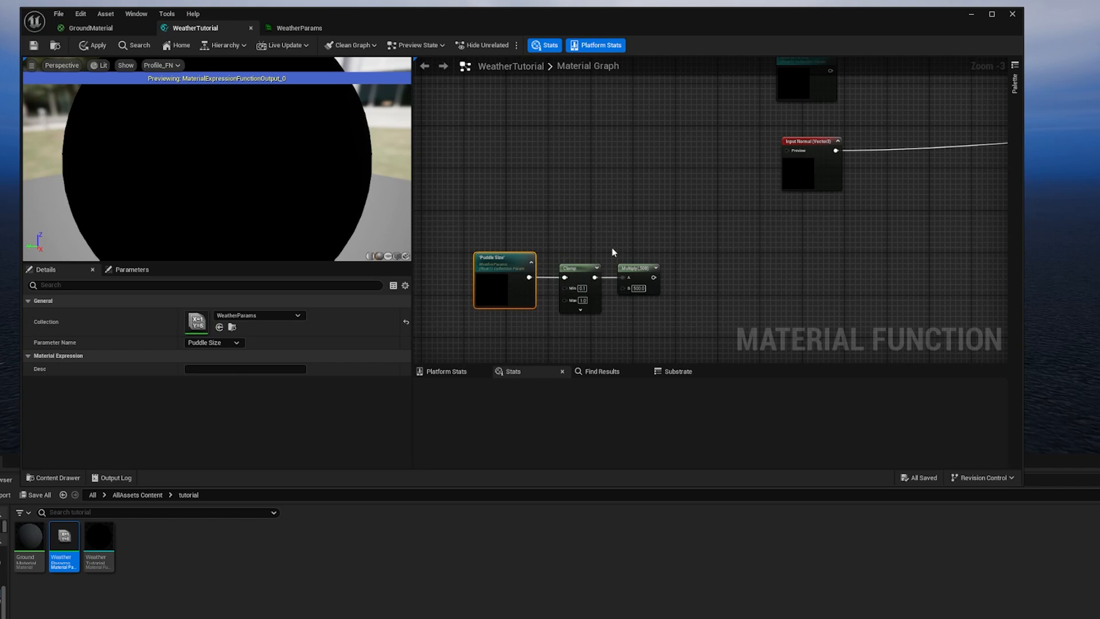
drag(640, 268, 644, 271)
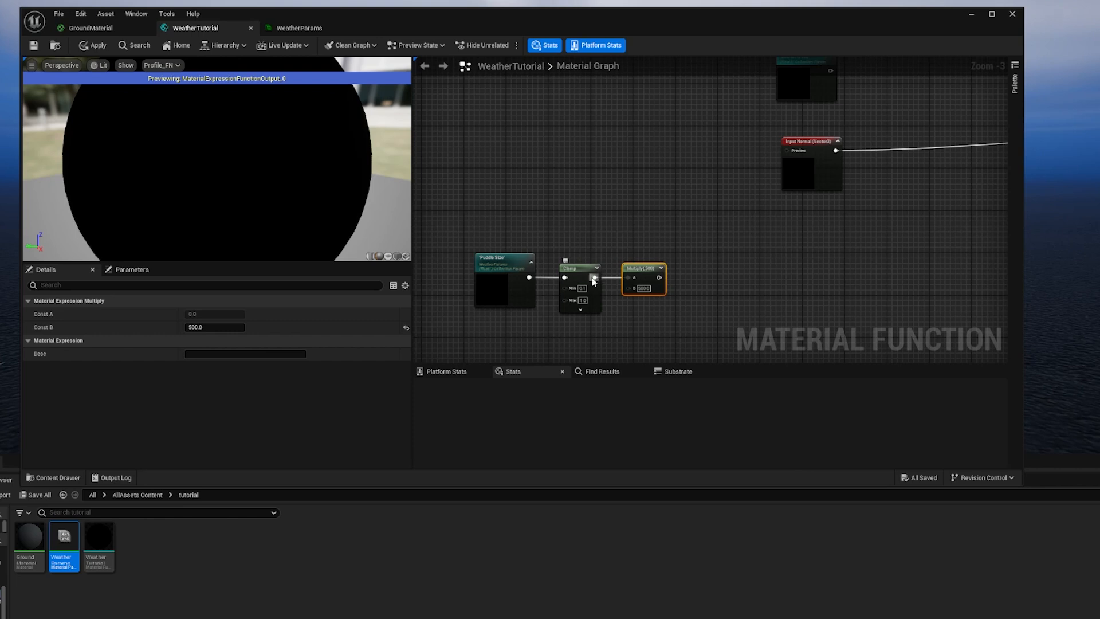
click(520, 270)
click(579, 274)
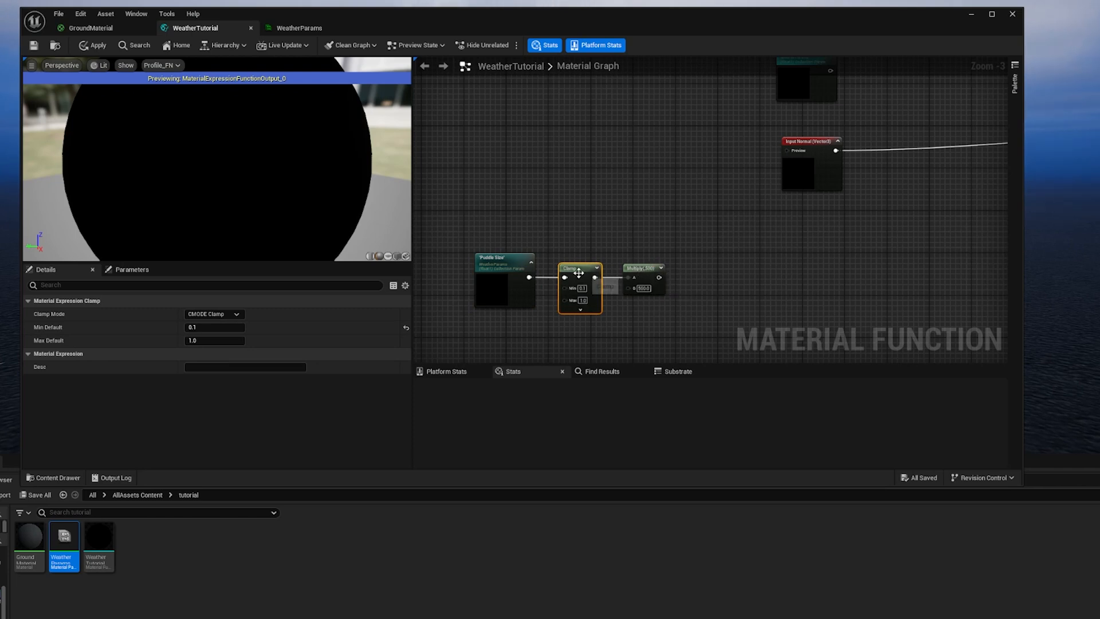
click(496, 261)
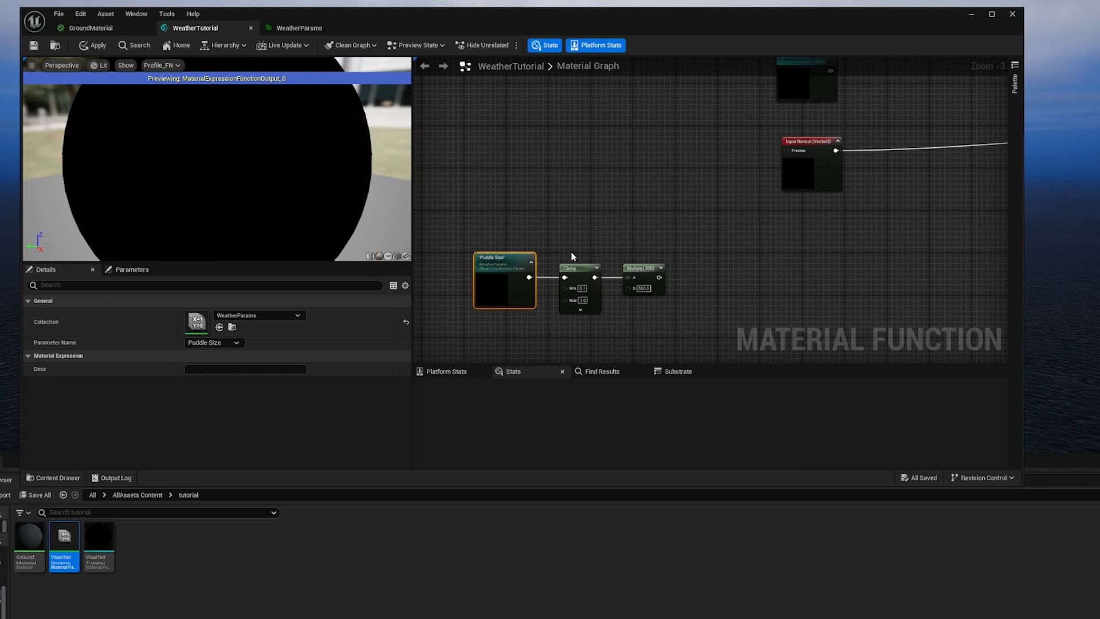
Add a Divide node beside the Multiply node and connect the Multiply output to its B input.
click(692, 268)
right_click(692, 255)
text(divi)
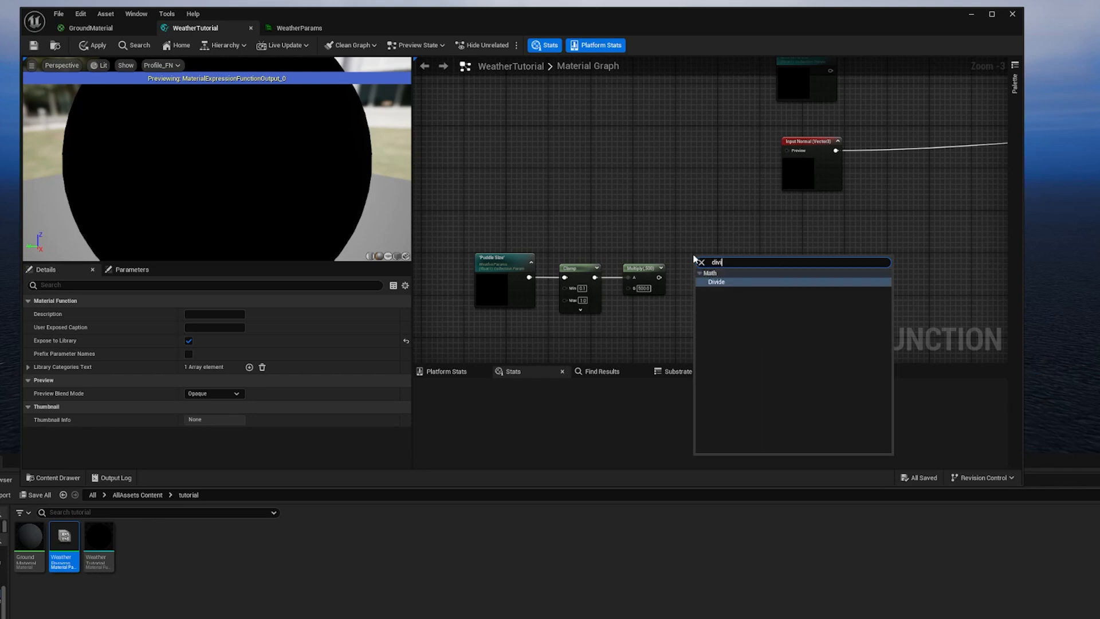
key(Return)
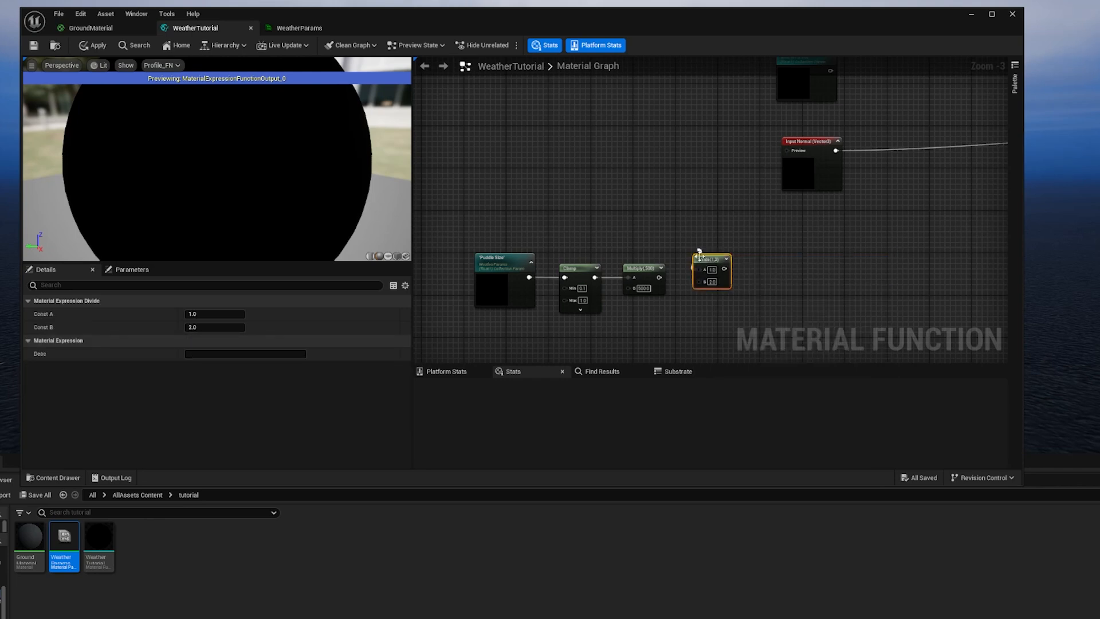
right_click(693, 249)
click(687, 245)
drag(708, 258, 691, 235)
Add a Texture Sample node and feed the Divide output into its UVs.
right_click(748, 261)
text(tex)
key(Return)
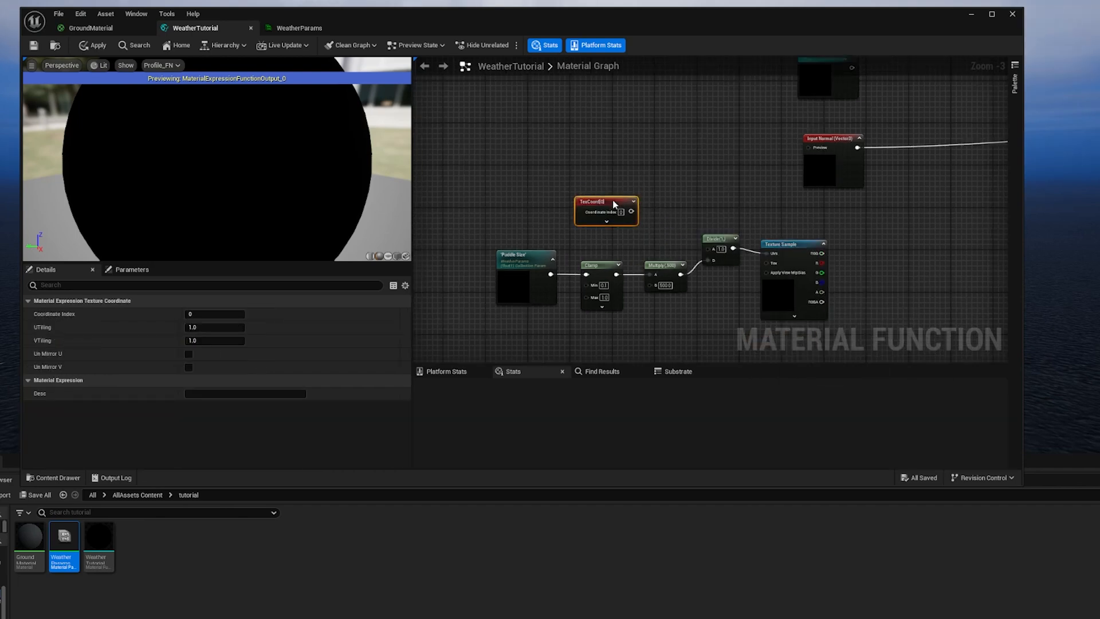
Replace the TexCoord node with an Absolute World Position node above the Puddle Size node.
drag(614, 205, 642, 202)
drag(559, 204, 598, 203)
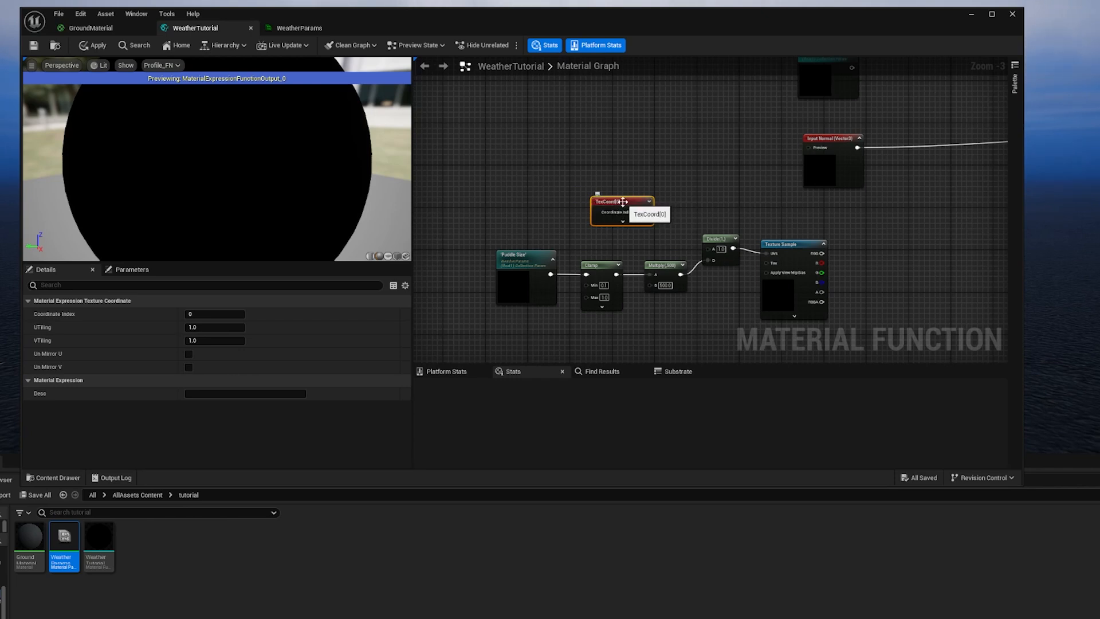
key(Delete)
right_click(508, 204)
text(world)
key(Return)
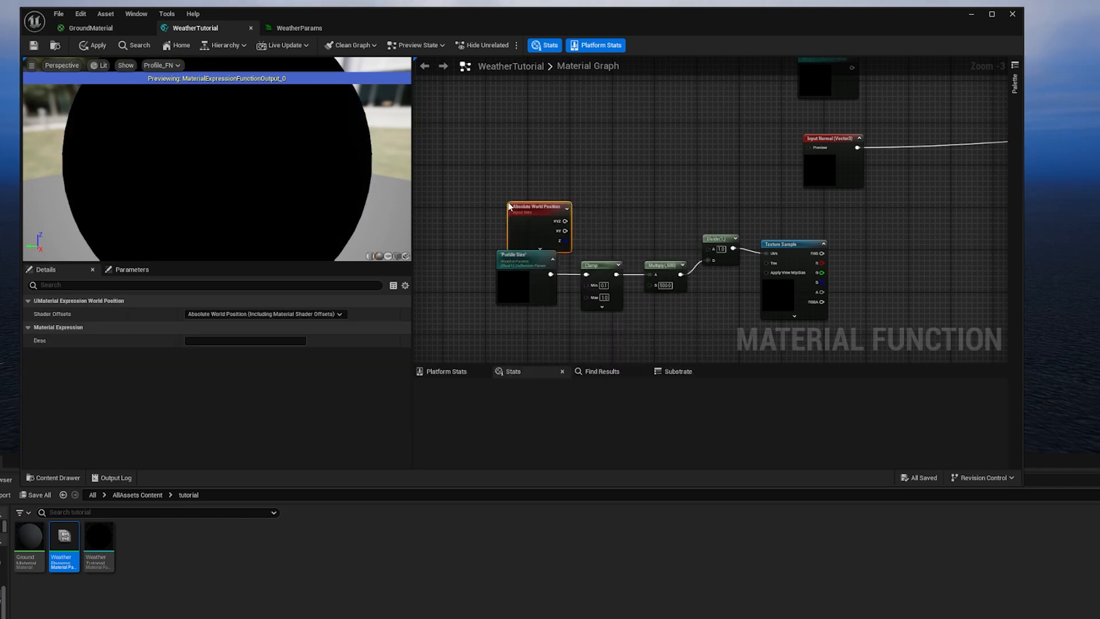
drag(518, 211, 507, 190)
Add a Component Mask for R and G and connect the world position's XYZ output to it.
click(592, 199)
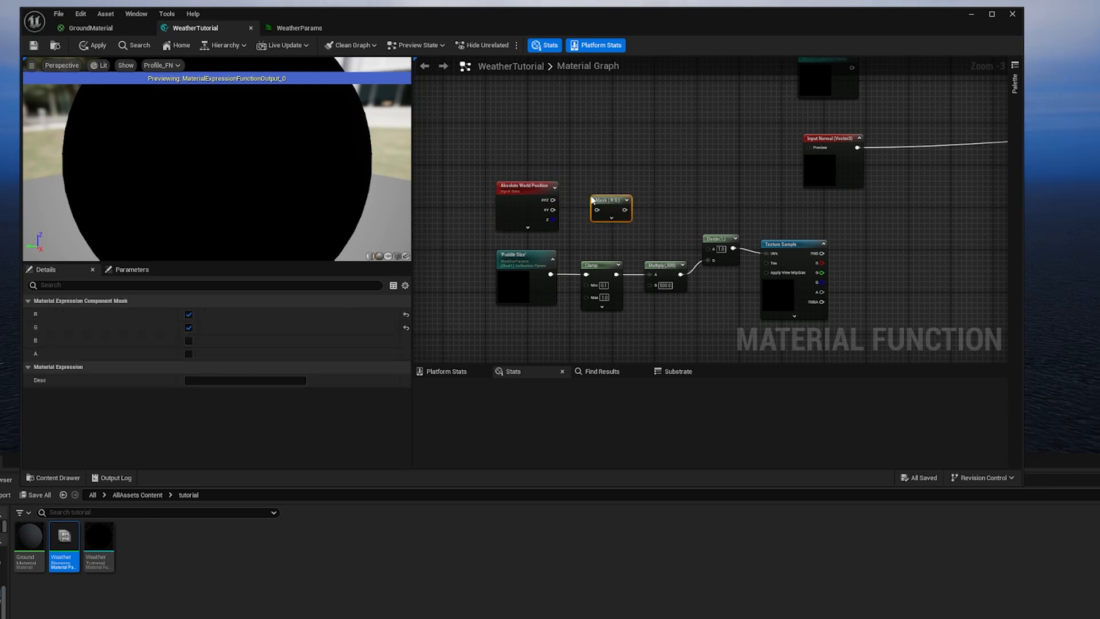
drag(553, 199, 599, 195)
click(669, 206)
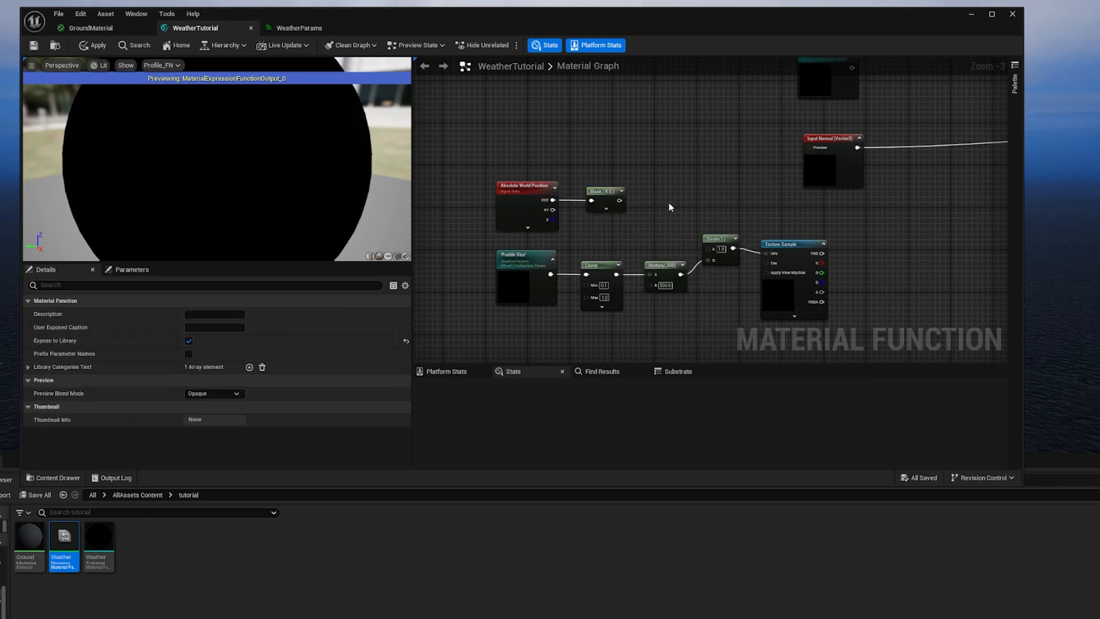
Divide the masked world position by 10 and connect the result to input A of the Divide node before the Texture Sample.
right_click(652, 200)
text(divide)
key(Return)
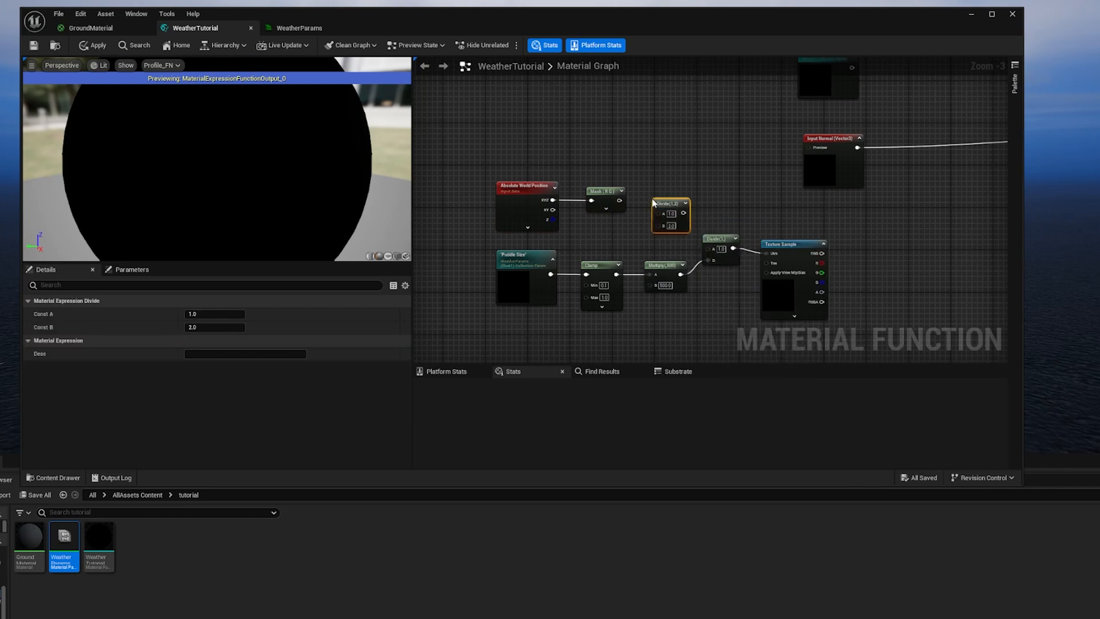
drag(668, 200, 650, 206)
click(663, 216)
text(10)
key(Return)
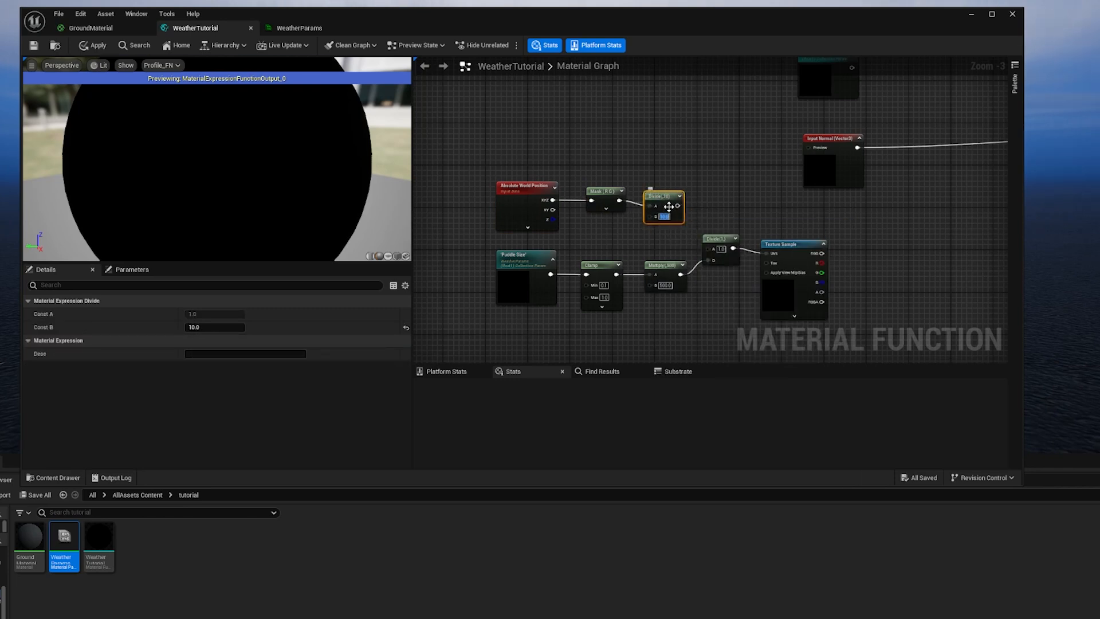
drag(666, 229, 731, 247)
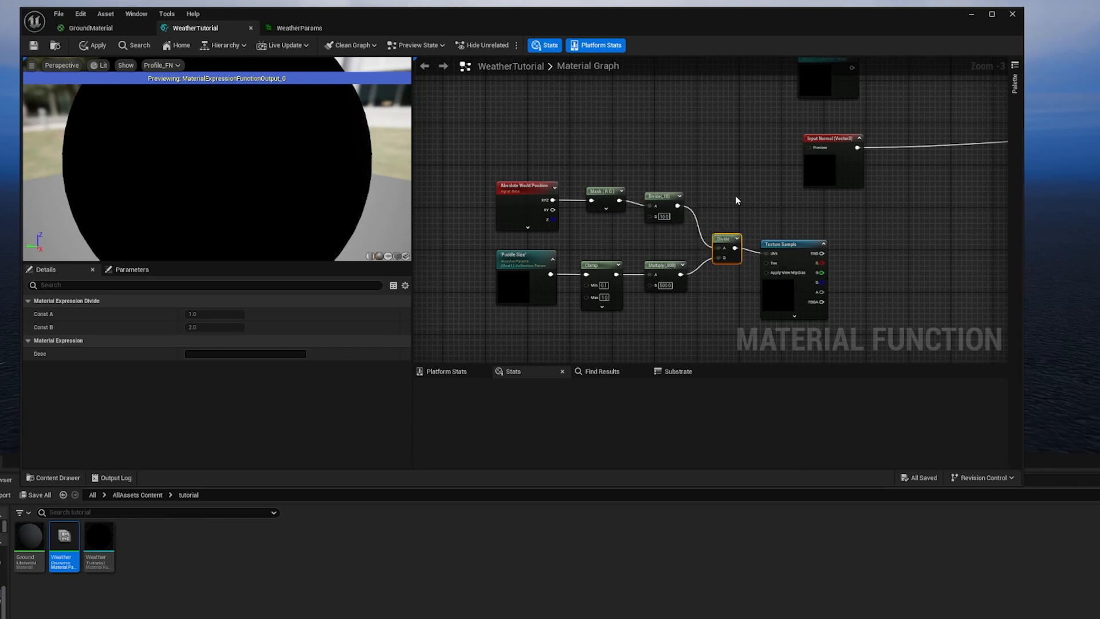
right_drag(717, 206, 674, 173)
click(478, 160)
drag(461, 122, 664, 146)
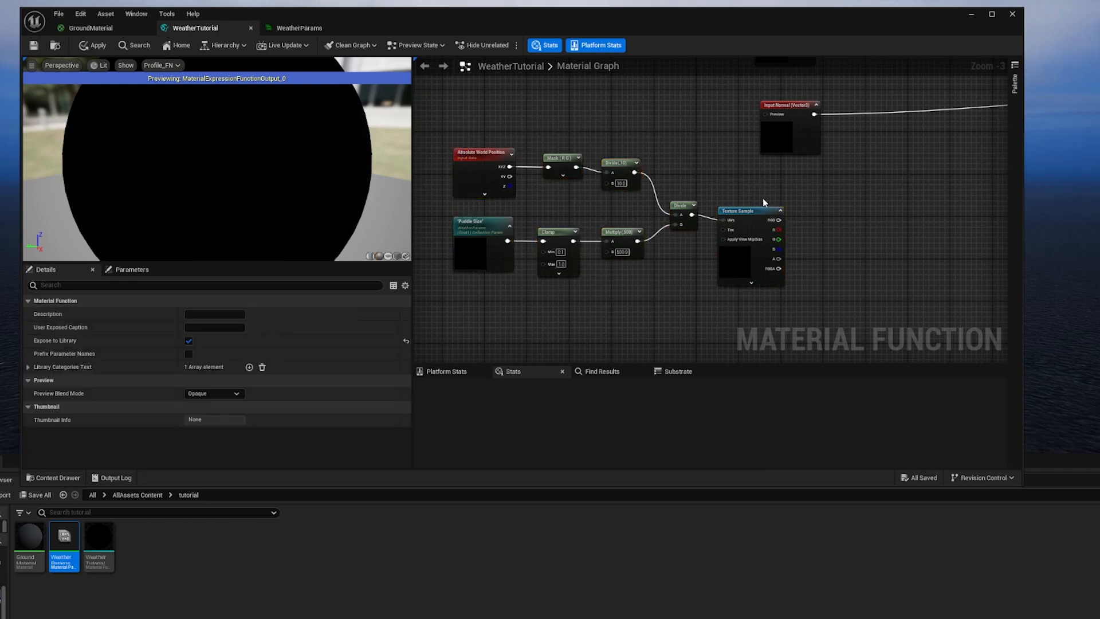
Assign the puddletex1 texture to the Texture Sample node.
right_drag(763, 202, 720, 193)
click(704, 250)
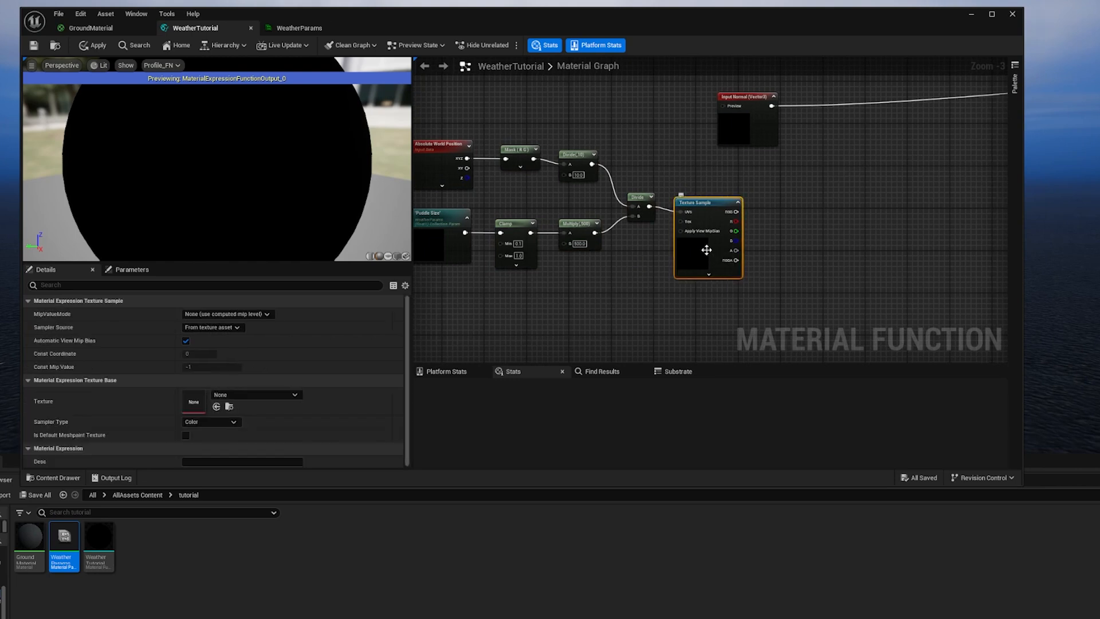
click(292, 400)
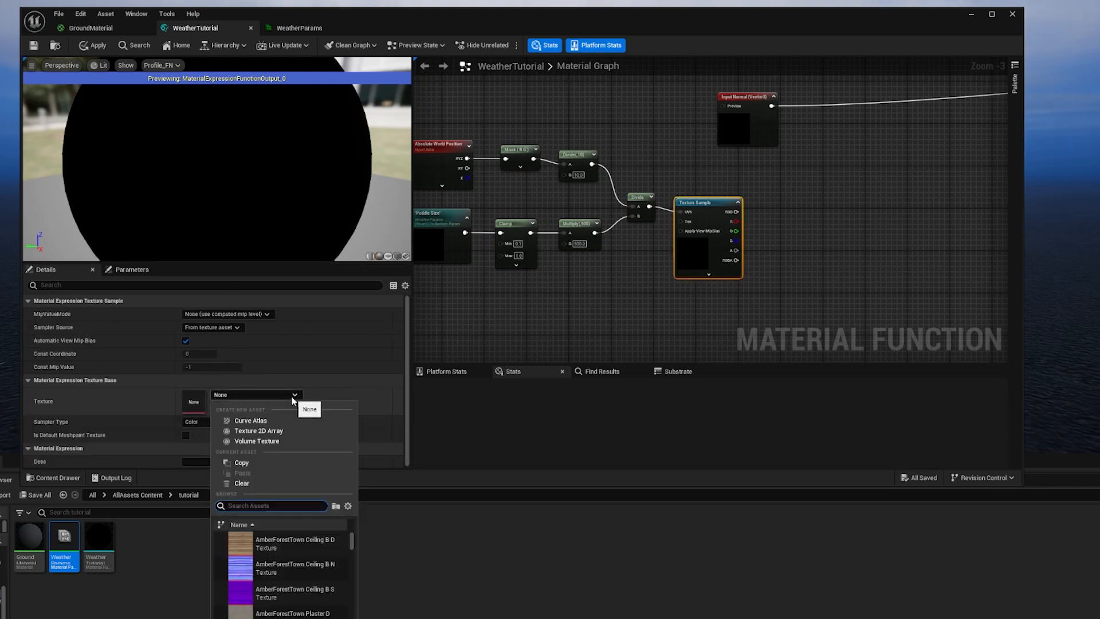
text(puddle)
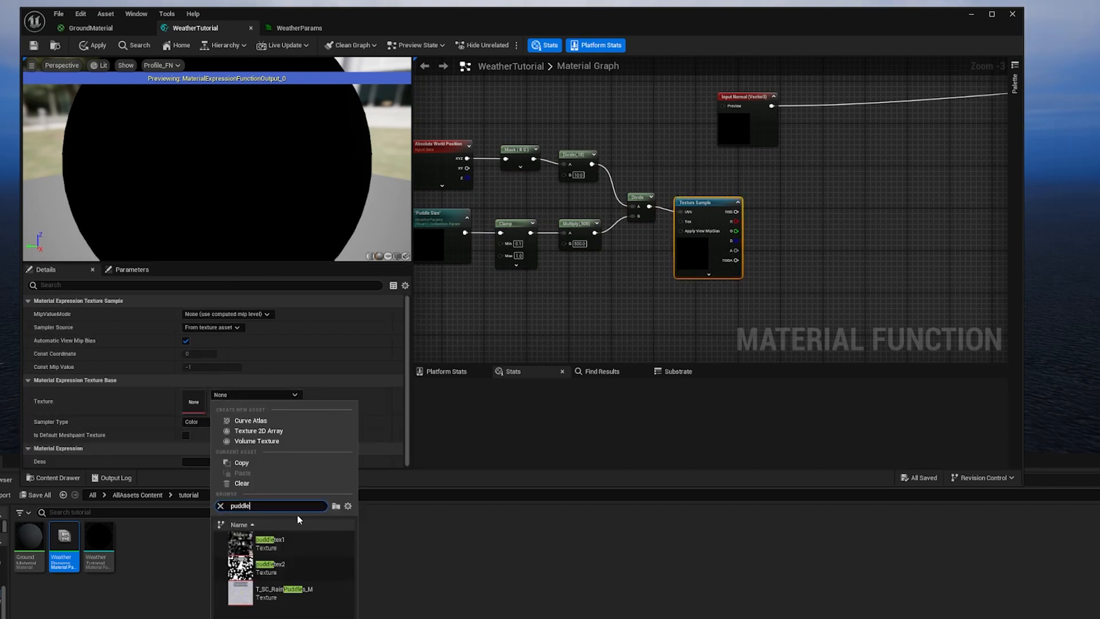
click(301, 537)
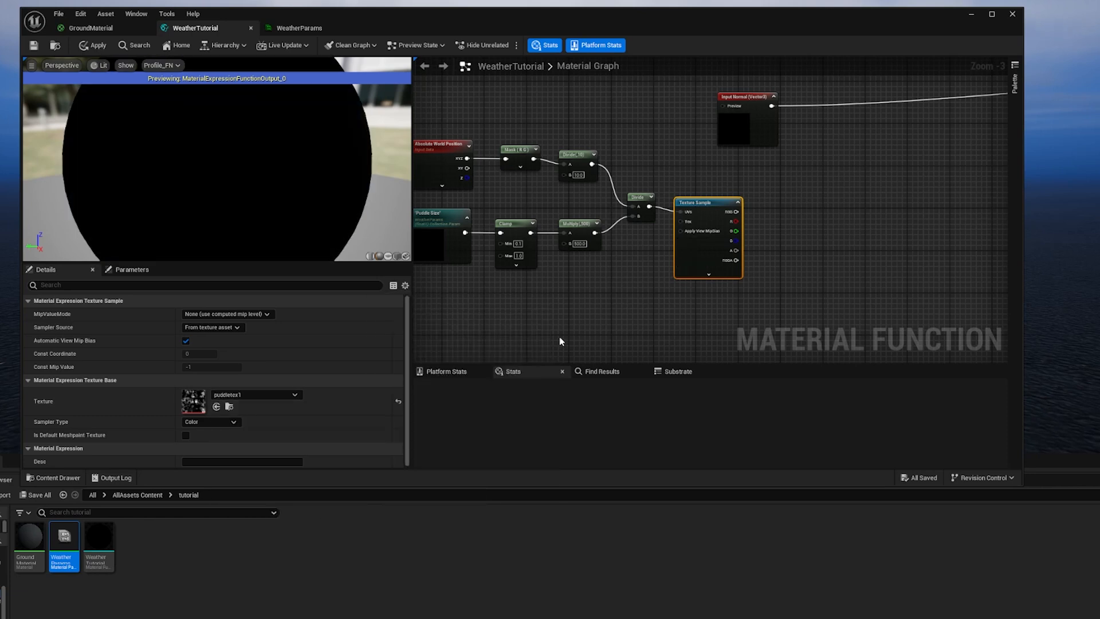
click(231, 395)
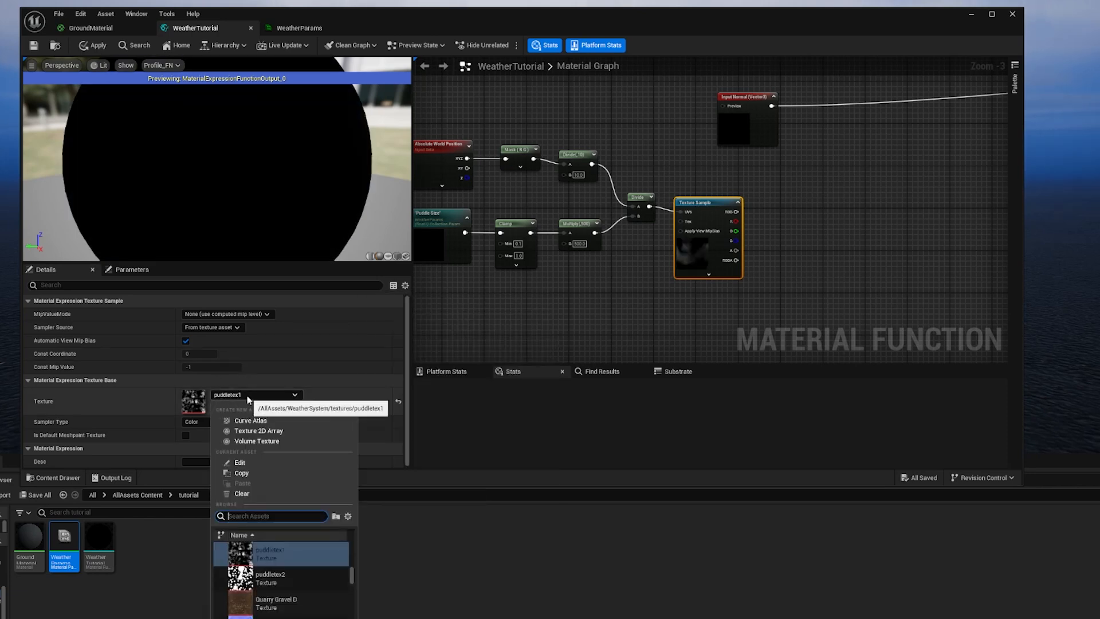
click(254, 554)
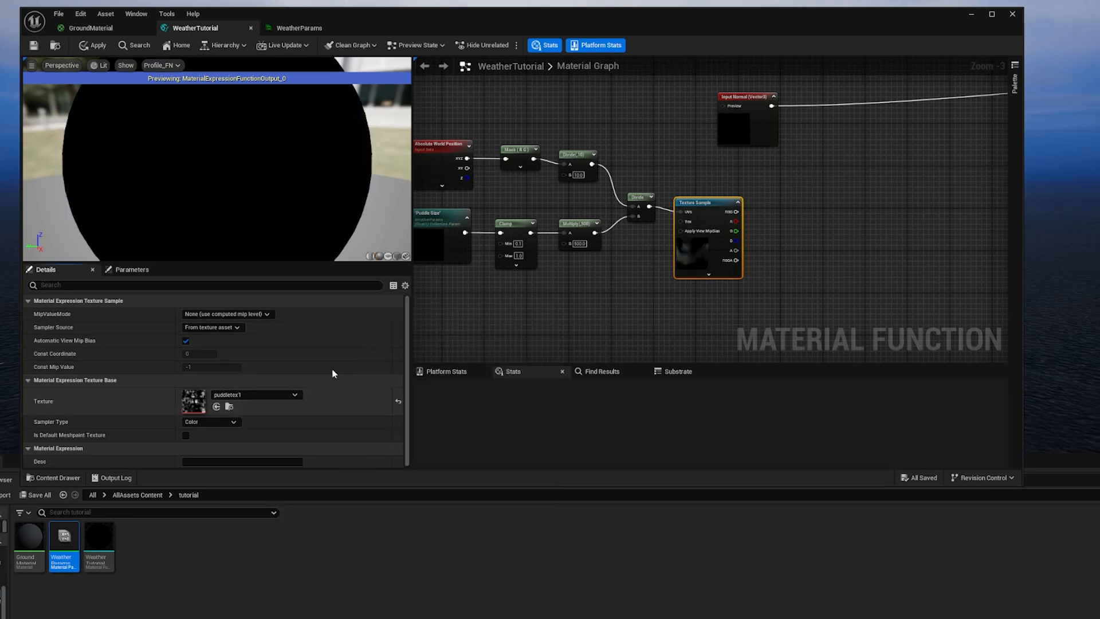
Group the world position, Puddle Size and Texture Sample nodes in a comment named "Puddle Mask" and move it clear of Input Normal.
right_drag(632, 291, 543, 296)
mouse_move(767, 229)
right_down()
mouse_move(705, 239)
mouse_move(772, 250)
right_up()
scroll(654, 249, down, 1)
drag(475, 192, 704, 329)
right_click(709, 252)
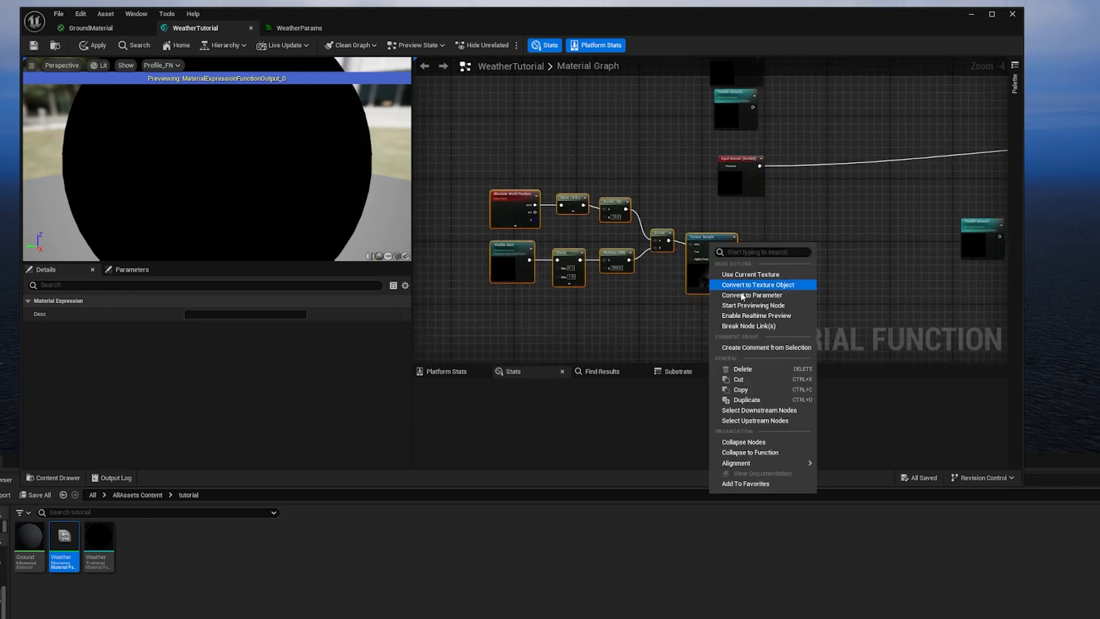
click(766, 347)
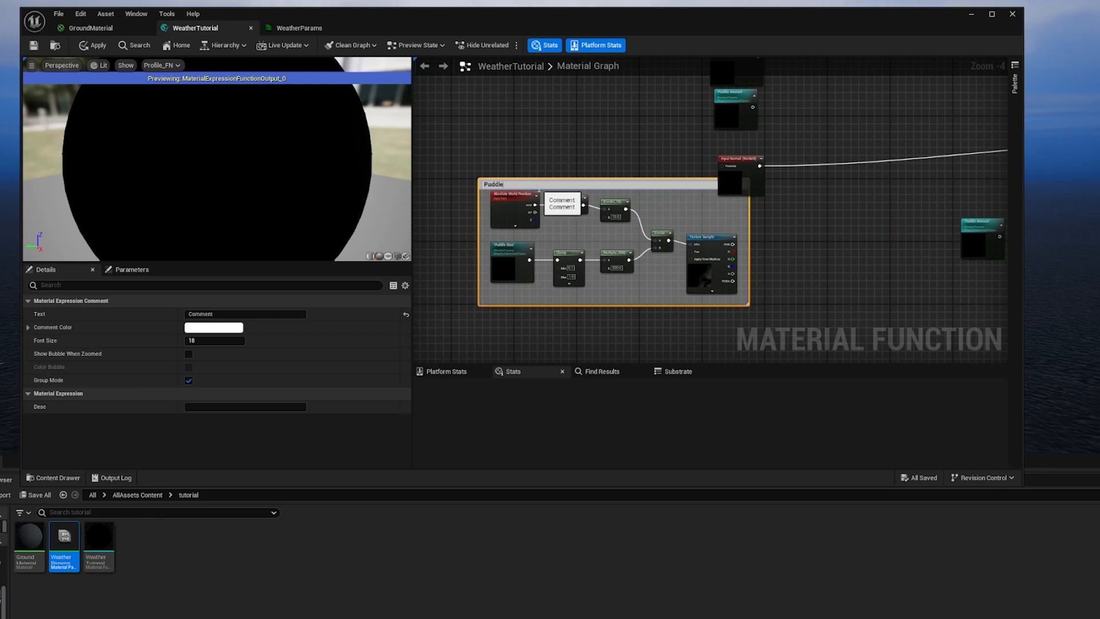
text(Puddle Mask)
key(Return)
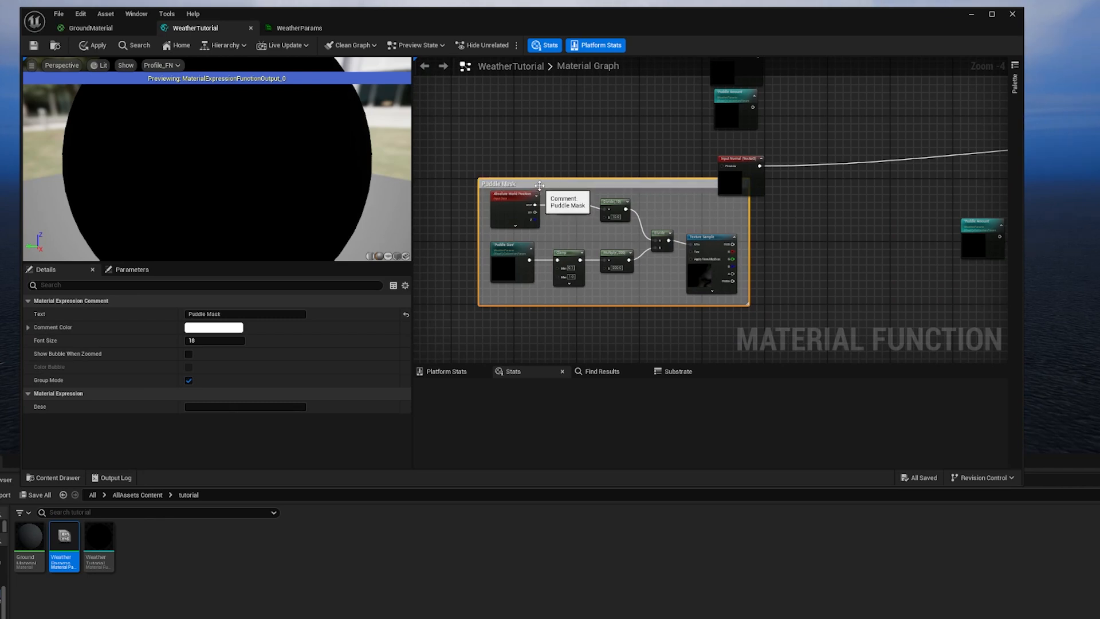
drag(537, 185, 506, 209)
click(762, 223)
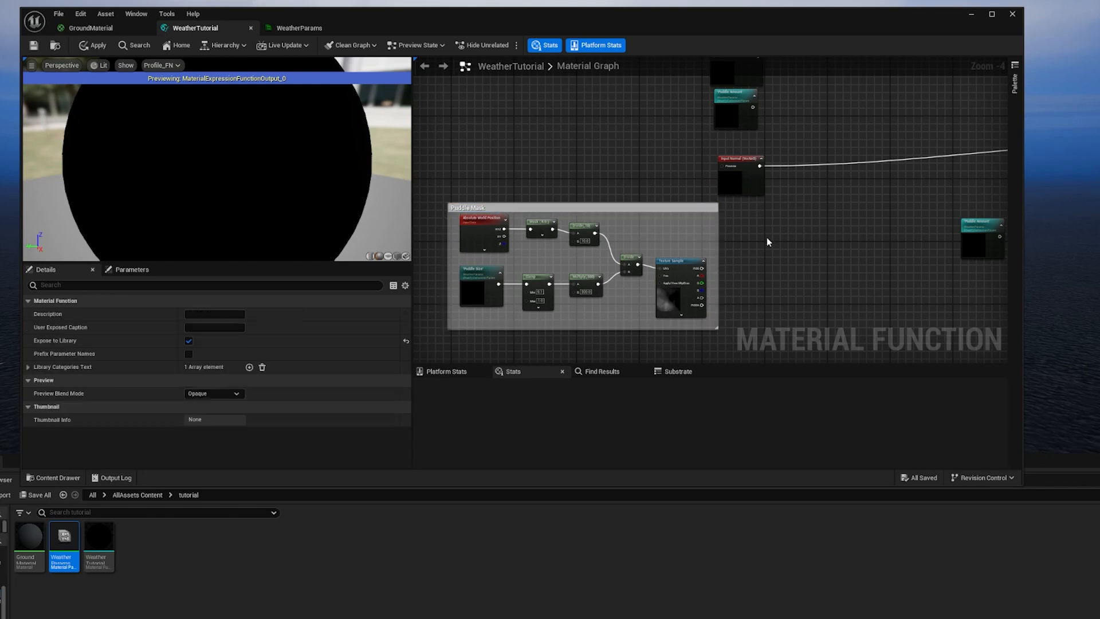
Move the loose Puddle Amount node beside the Puddle Mask comment, below the Input Normal connection.
right_drag(757, 216, 594, 231)
right_drag(736, 220, 658, 216)
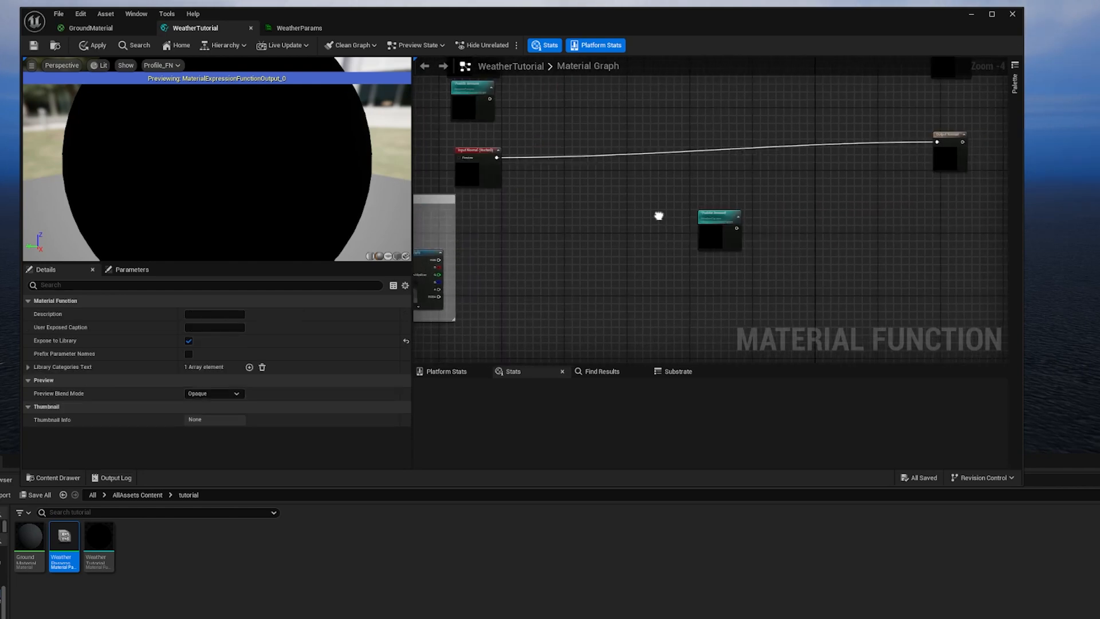
click(475, 170)
drag(713, 221, 597, 218)
right_drag(597, 218, 581, 222)
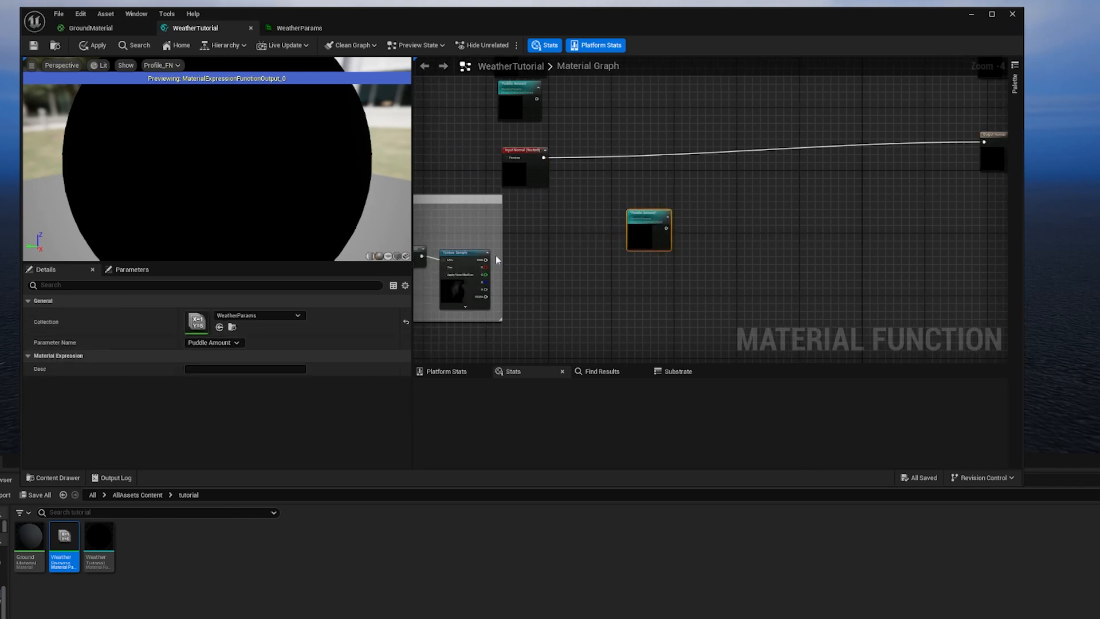
drag(652, 219, 612, 251)
click(522, 176)
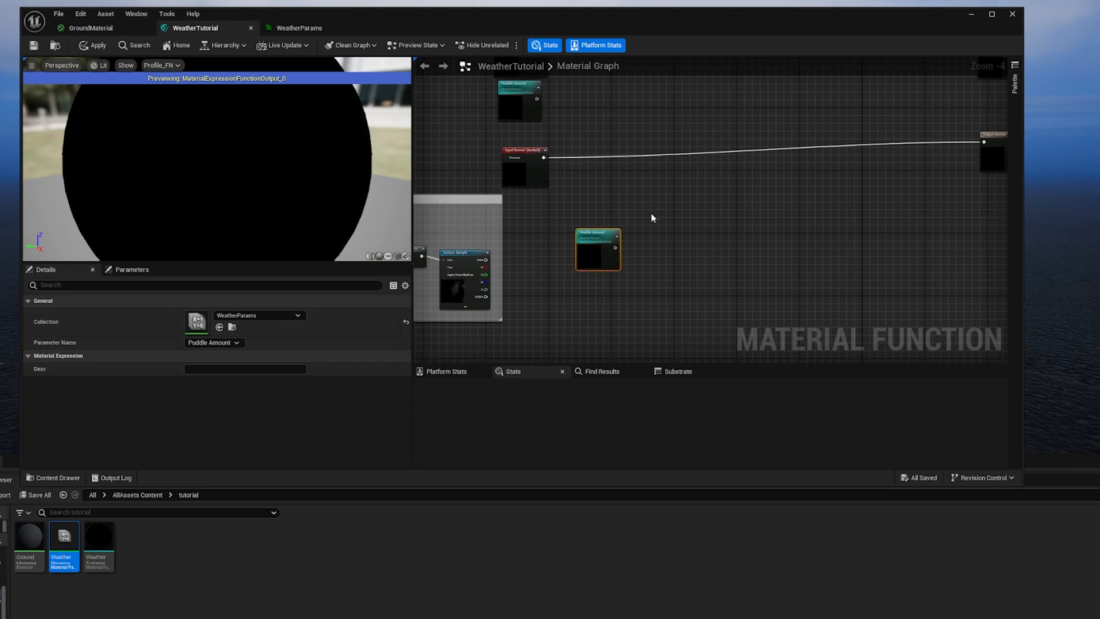
Add a FlattenNormal node beside Input Normal and connect the input normal to its Normal input.
right_click(723, 185)
text(flatt)
key(Return)
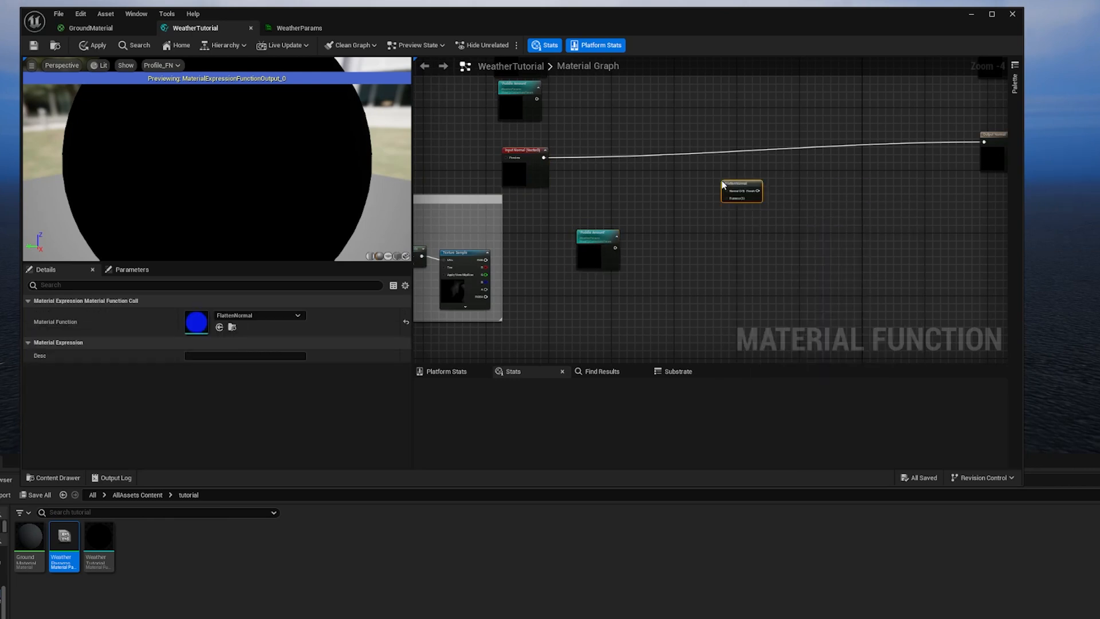
drag(726, 180, 612, 149)
drag(547, 160, 608, 153)
Place Puddle Amount closer to the Puddle Mask comment and multiply its output by 2.
drag(590, 242, 528, 252)
right_drag(585, 241, 613, 228)
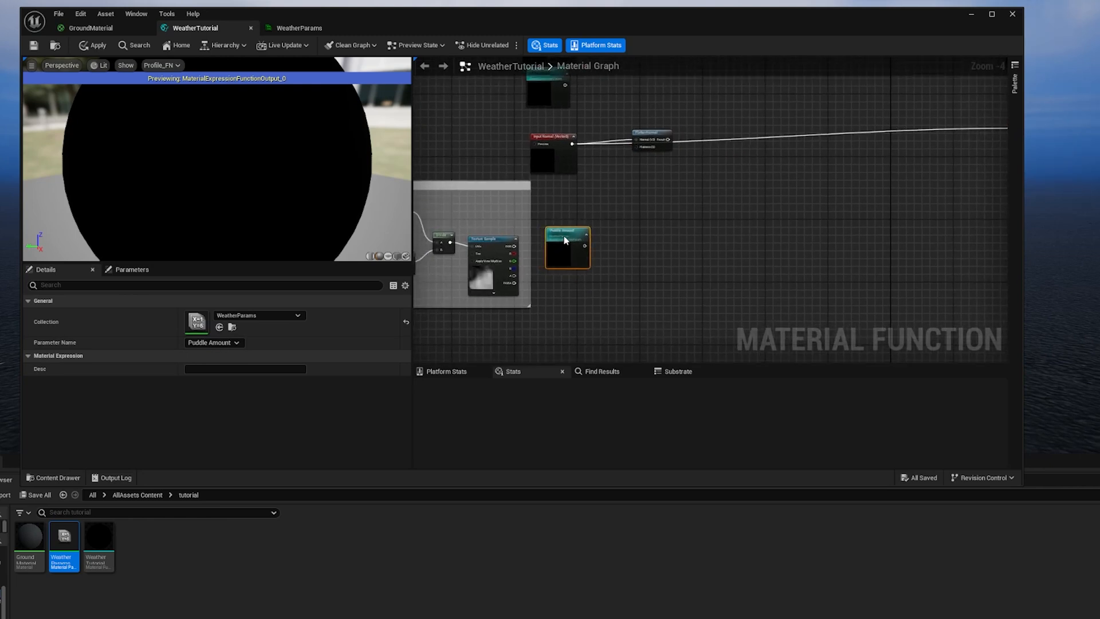
right_click(617, 235)
text(multiply)
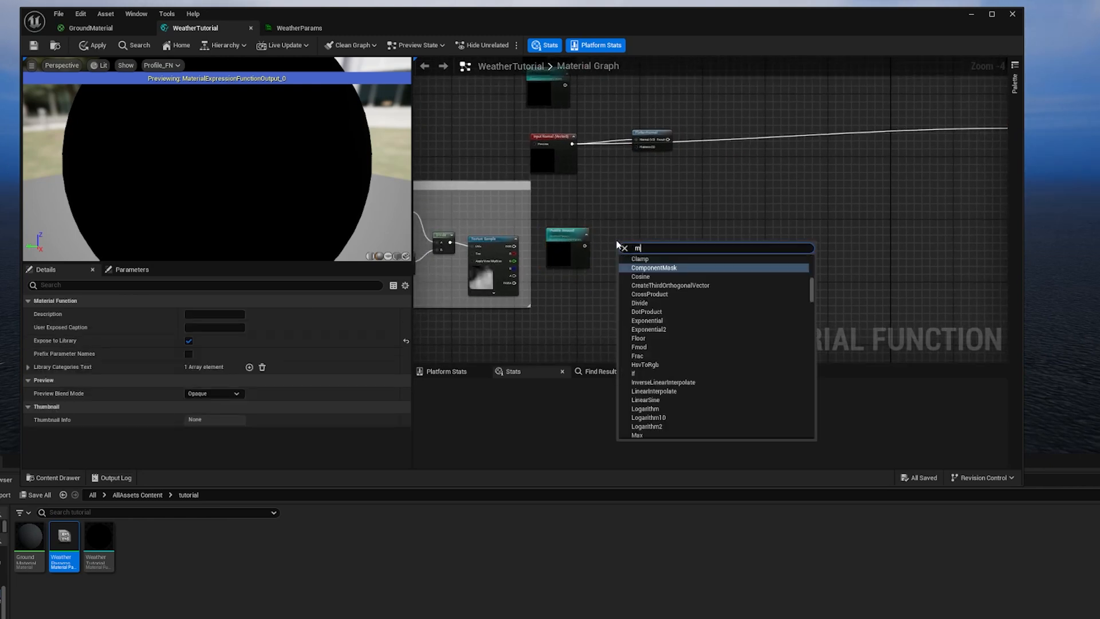
key(Return)
mouse_move(621, 244)
mouse_down()
mouse_move(613, 237)
mouse_move(614, 247)
mouse_up()
text(2)
key(Return)
Add a second Multiply with the Texture Sample's RGB as input A and the scaled Puddle Amount as input B.
right_click(663, 239)
text(multiply)
key(Return)
drag(671, 242, 663, 208)
drag(511, 250, 620, 184)
drag(564, 247, 556, 259)
drag(621, 195, 632, 195)
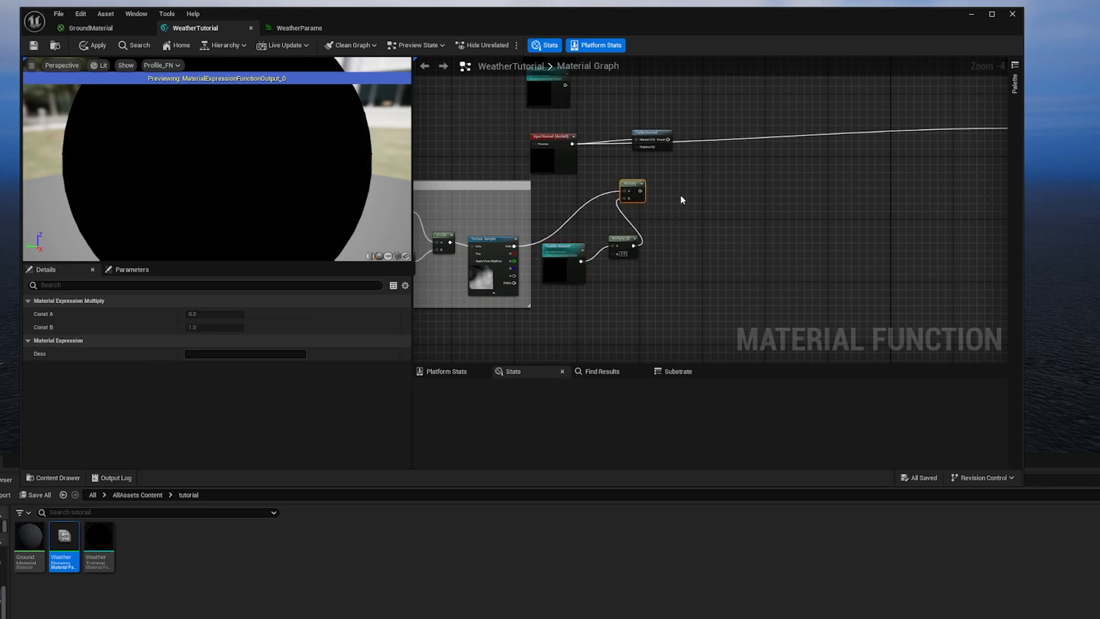
right_click(682, 201)
text(clamp)
key(Return)
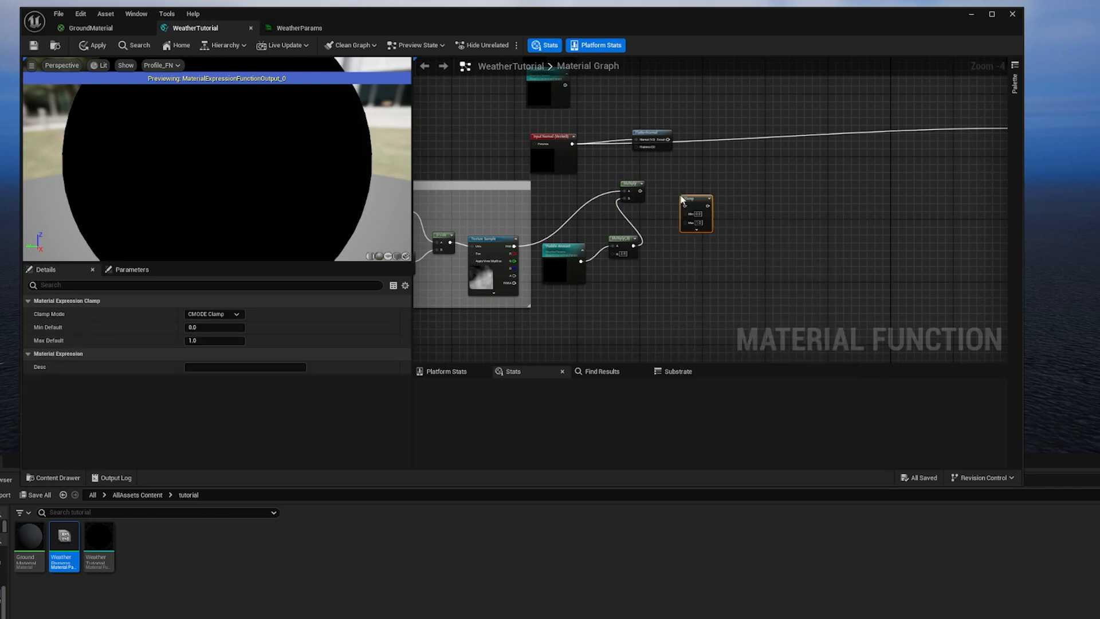
drag(684, 198, 678, 185)
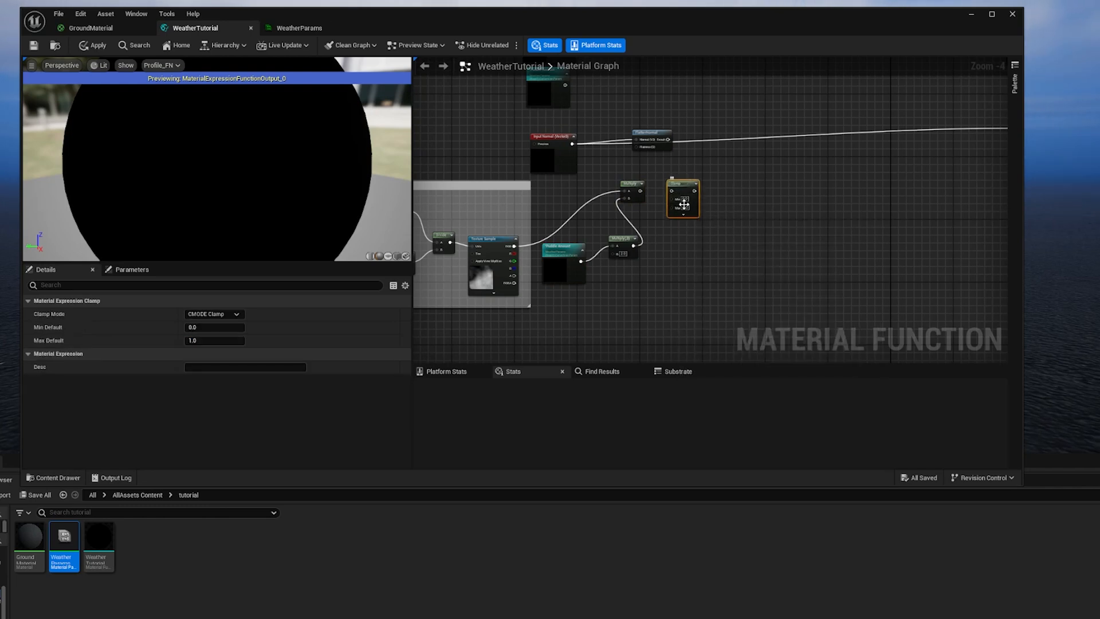
Put a Saturate node after the puddle mask Multiply and remove the unused Clamp node there.
right_click(737, 191)
text(subtract)
key(Return)
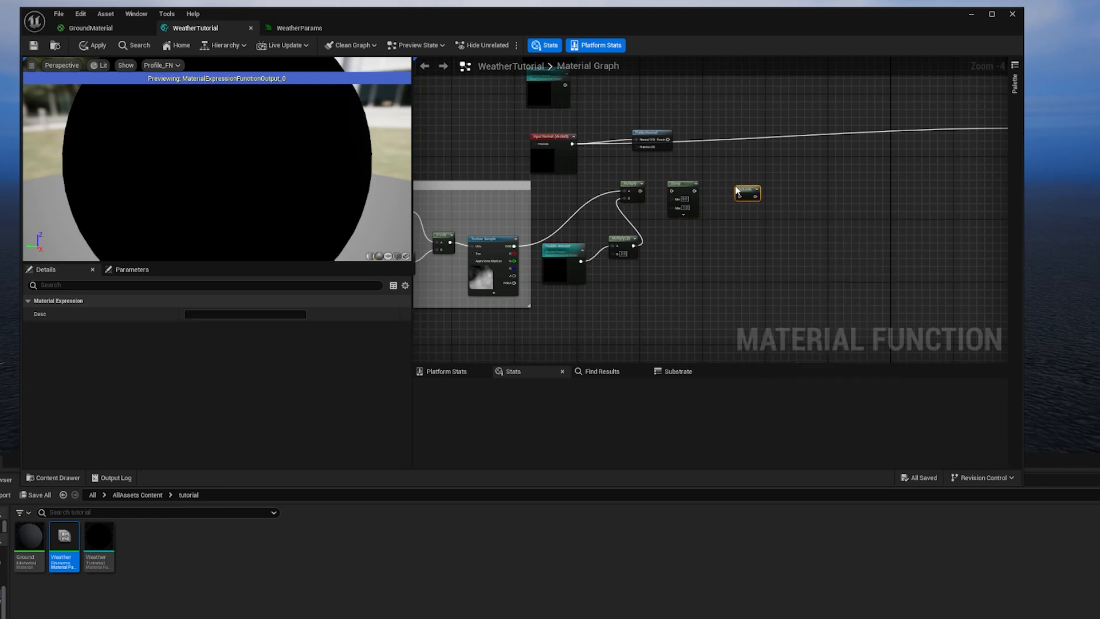
drag(730, 185, 666, 176)
key(Delete)
Feed the Saturate output into FlattenNormal's Flatness input and connect FlattenNormal's Result to Output Normal.
drag(655, 140, 733, 139)
right_drag(764, 173, 728, 173)
drag(641, 184, 665, 185)
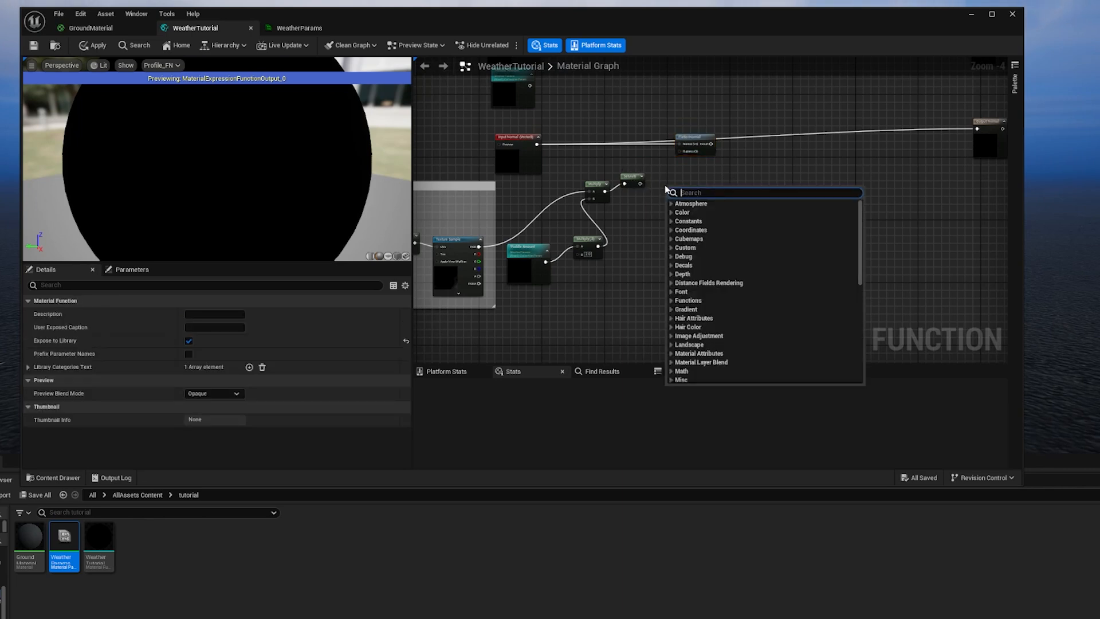
click(680, 170)
drag(639, 185, 680, 152)
right_drag(712, 150, 625, 163)
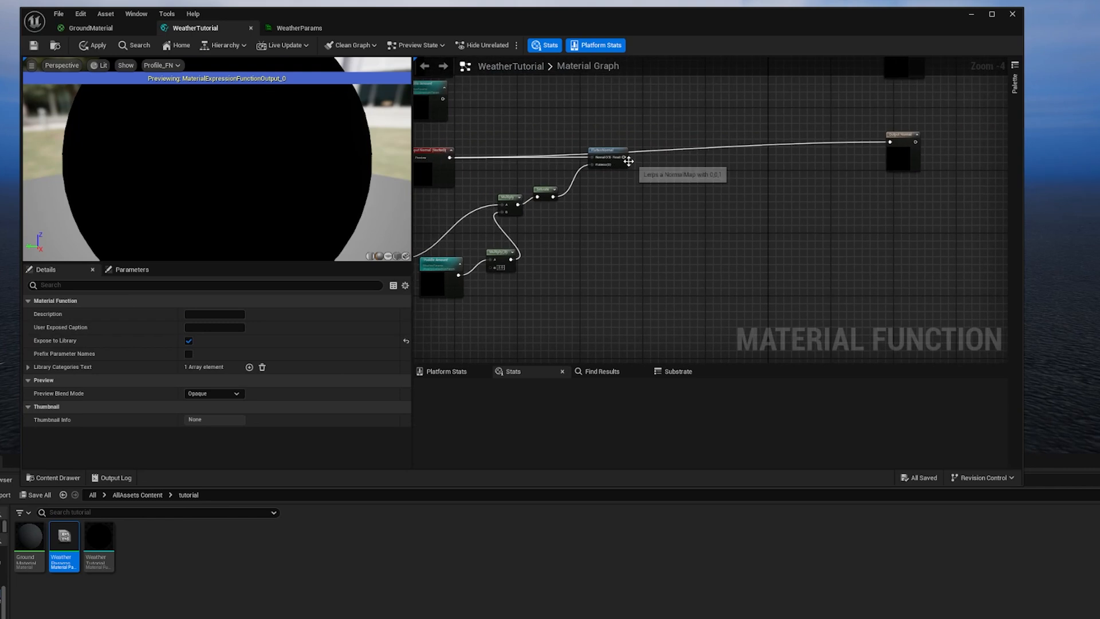
drag(624, 158, 891, 142)
Review the puddle normal network from the Puddle Mask comment through Puddle Amount to FlattenNormal.
right_drag(610, 217, 791, 199)
mouse_move(609, 198)
right_down()
mouse_move(662, 197)
mouse_move(668, 206)
mouse_move(538, 198)
mouse_move(625, 194)
right_up()
right_drag(589, 131, 729, 115)
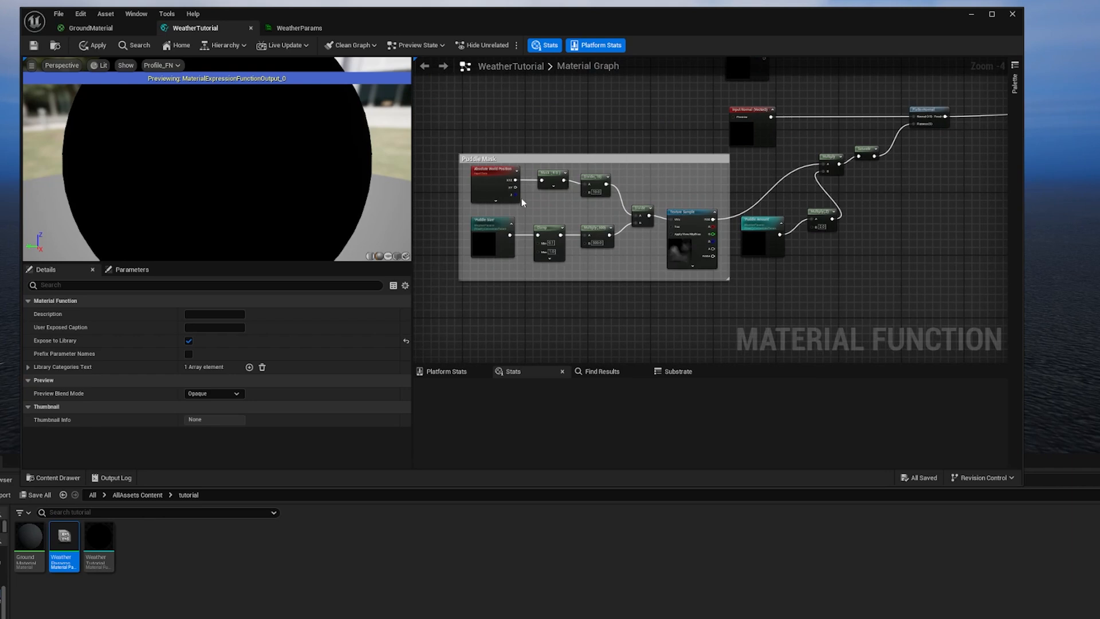
drag(450, 156, 731, 324)
right_drag(730, 324, 524, 358)
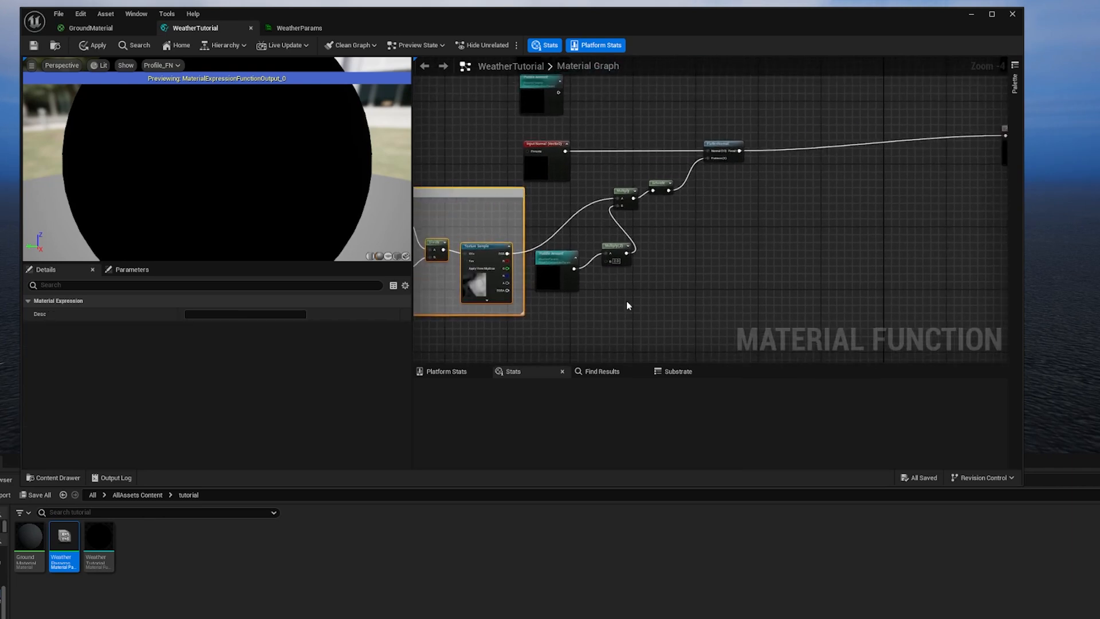
click(550, 253)
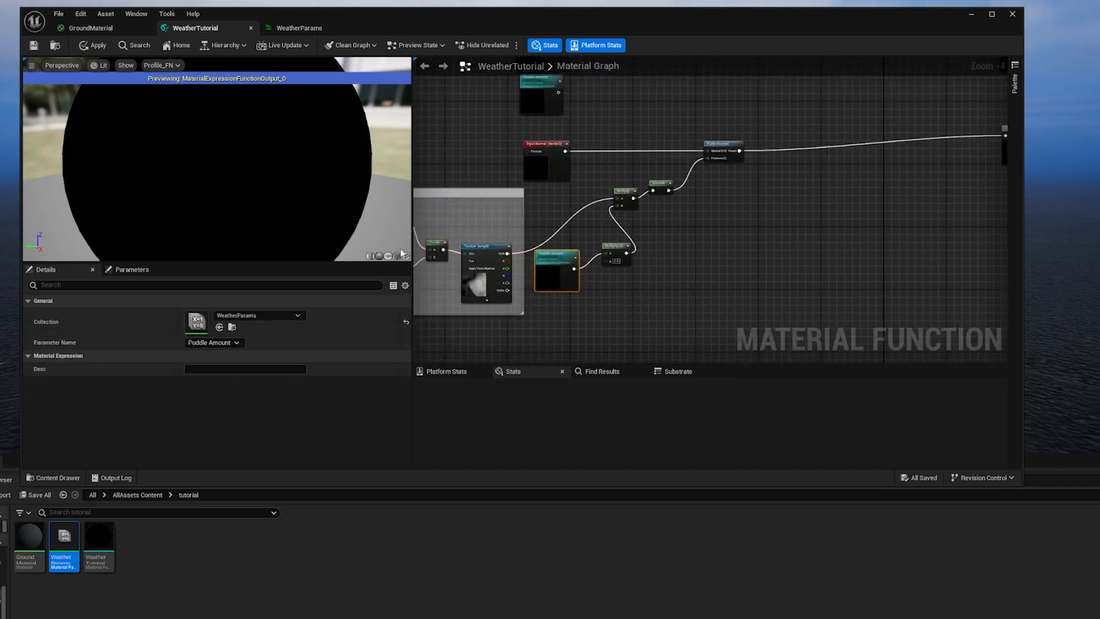
click(476, 248)
right_drag(476, 248, 551, 251)
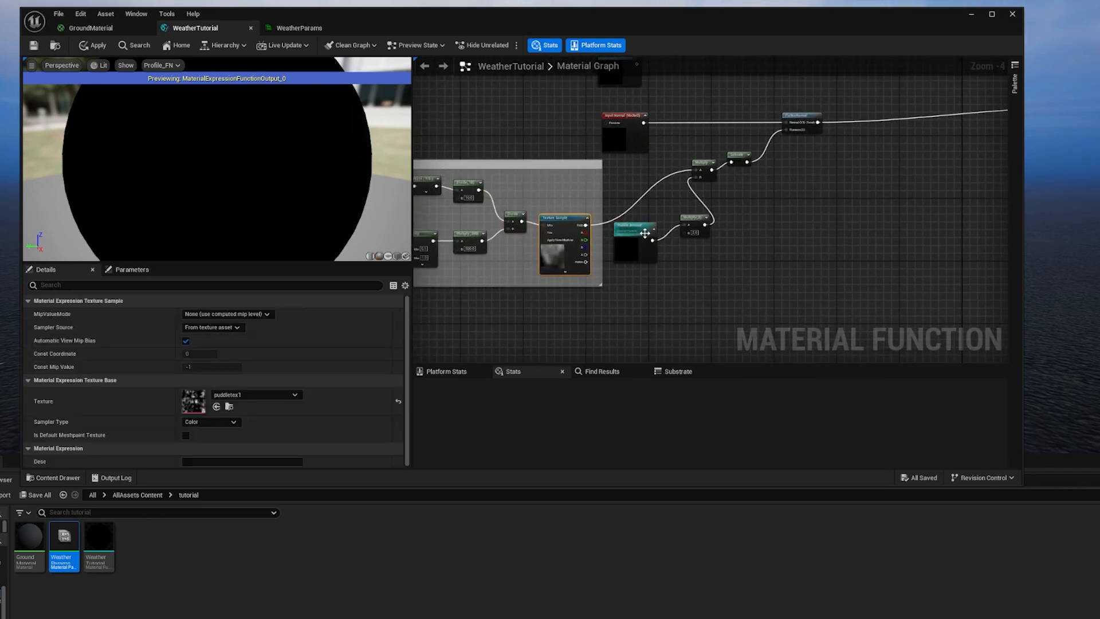
right_drag(676, 195, 583, 230)
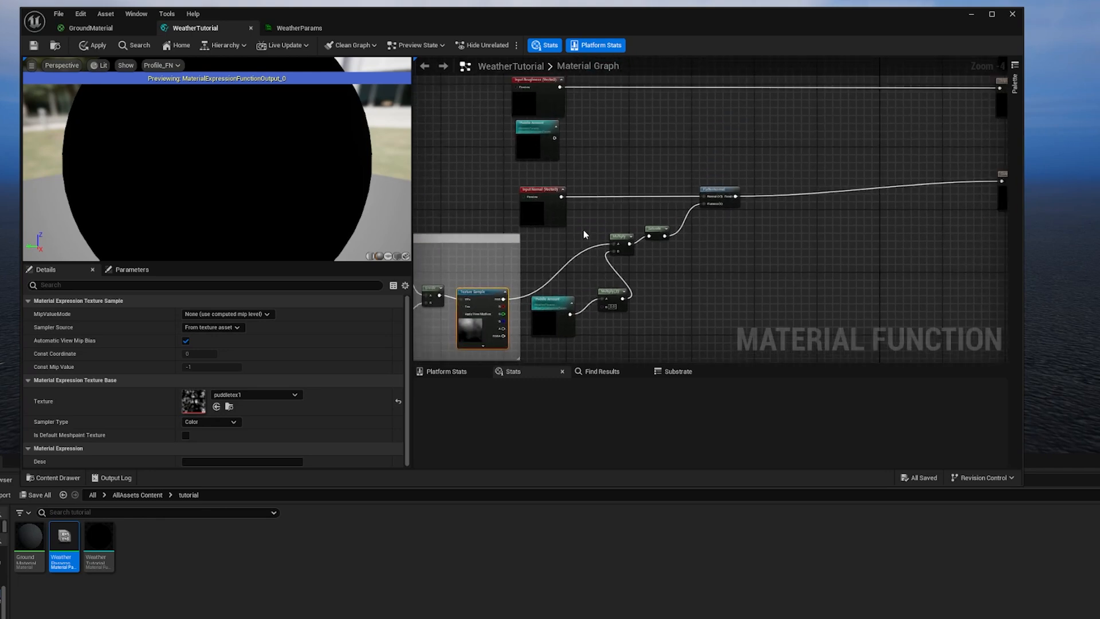
click(556, 211)
click(718, 191)
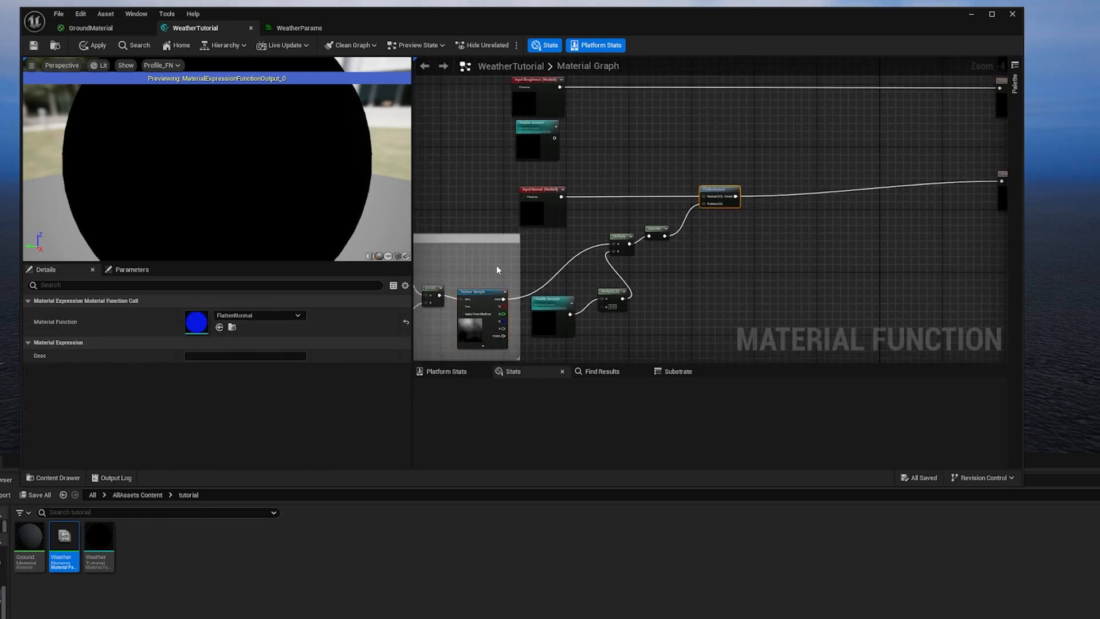
Move the Overal Wetness and Wetness Darken Multiplier nodes farther left, stacked above the Input Color row.
scroll(606, 200, down, 1)
click(606, 201)
right_drag(606, 201, 591, 361)
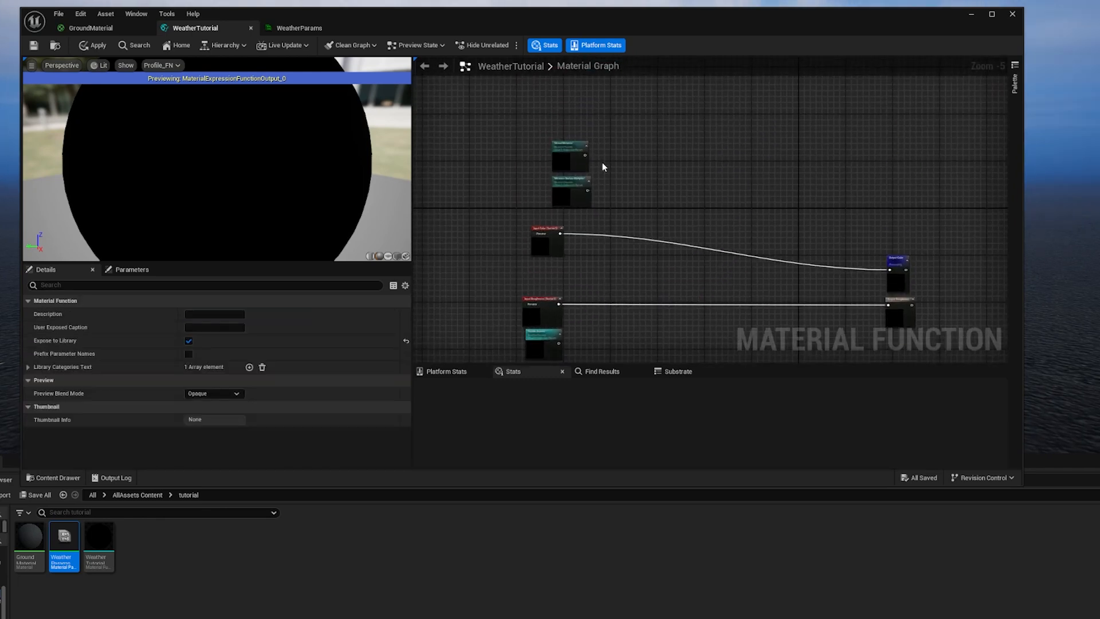
right_drag(570, 207, 566, 170)
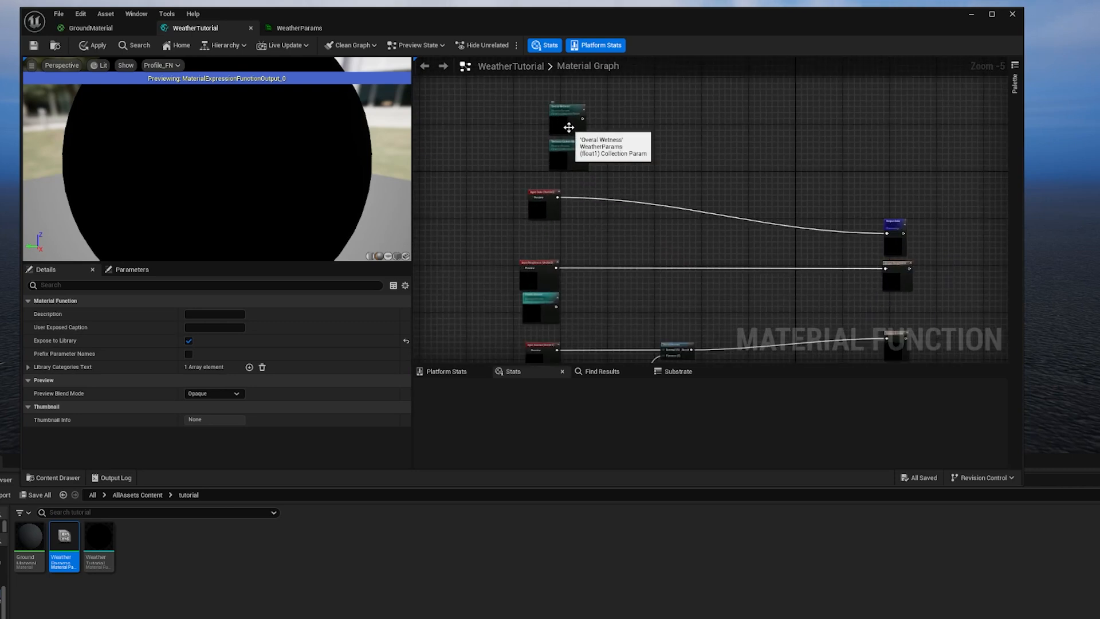
click(568, 125)
click(564, 152)
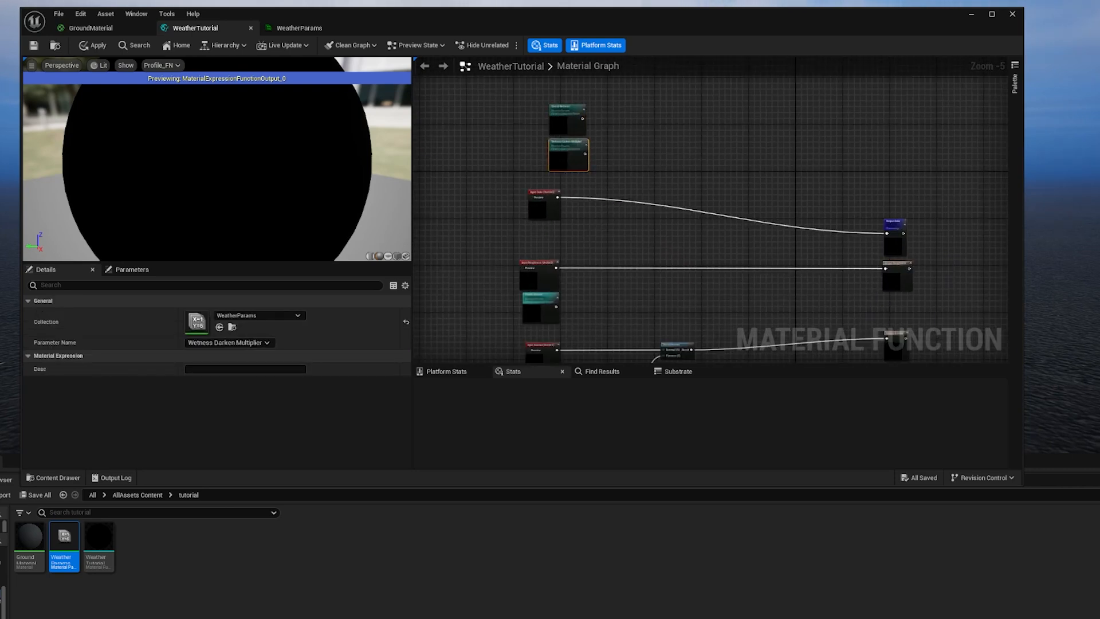
drag(558, 133, 507, 130)
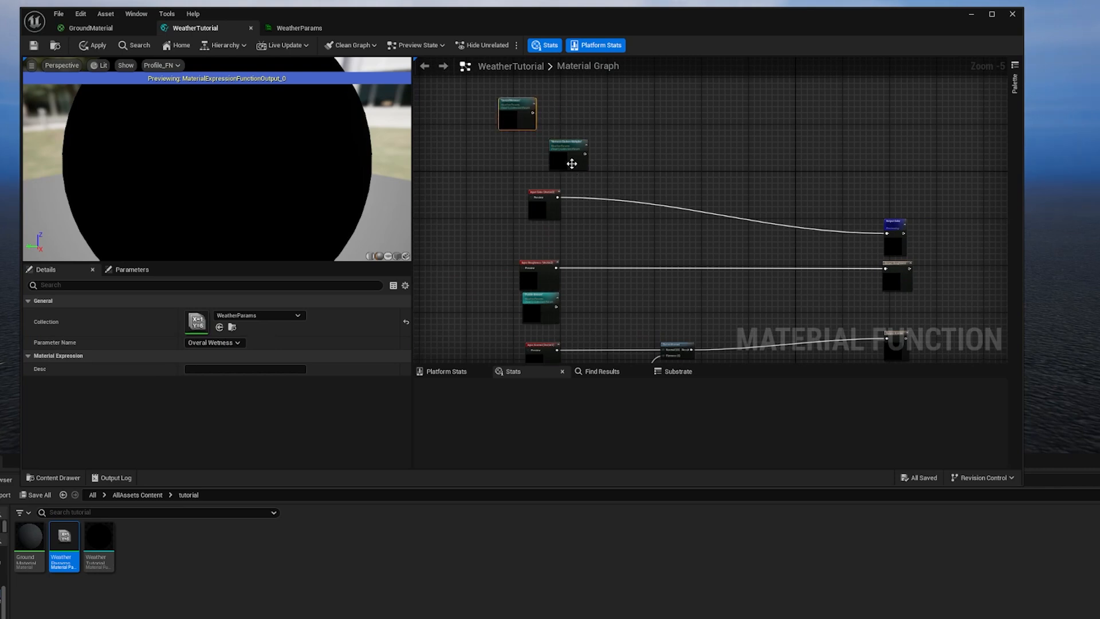
drag(569, 160, 438, 160)
drag(518, 123, 441, 122)
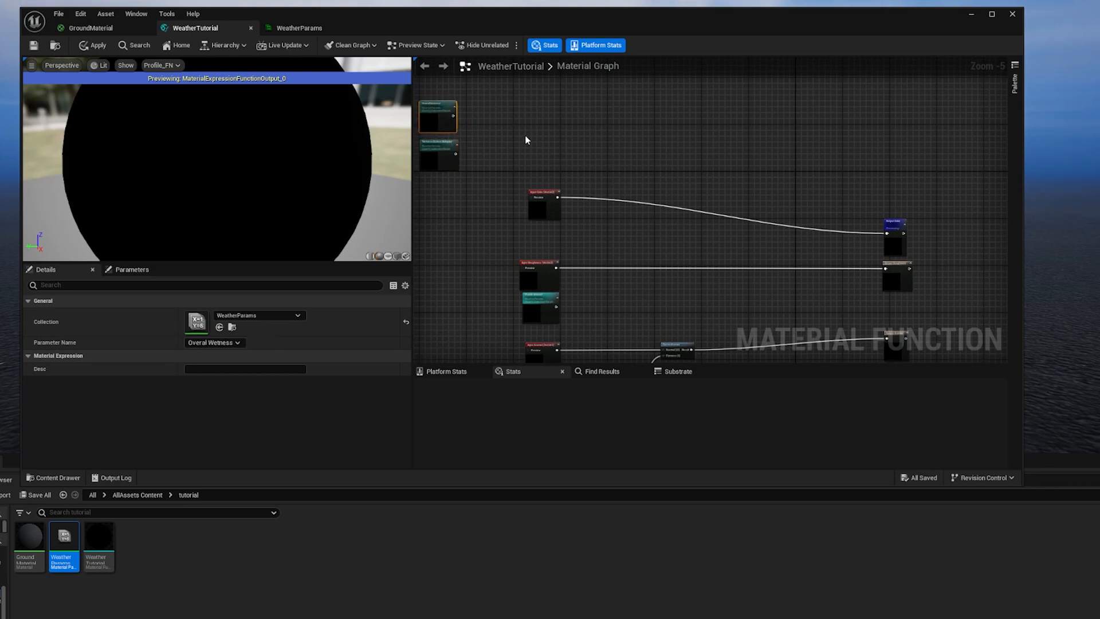
Add a Clamp node with the default 0 to 1 range beside Overal Wetness.
scroll(527, 140, up, 2)
right_click(552, 188)
text(clamp)
key(Return)
drag(562, 186, 534, 109)
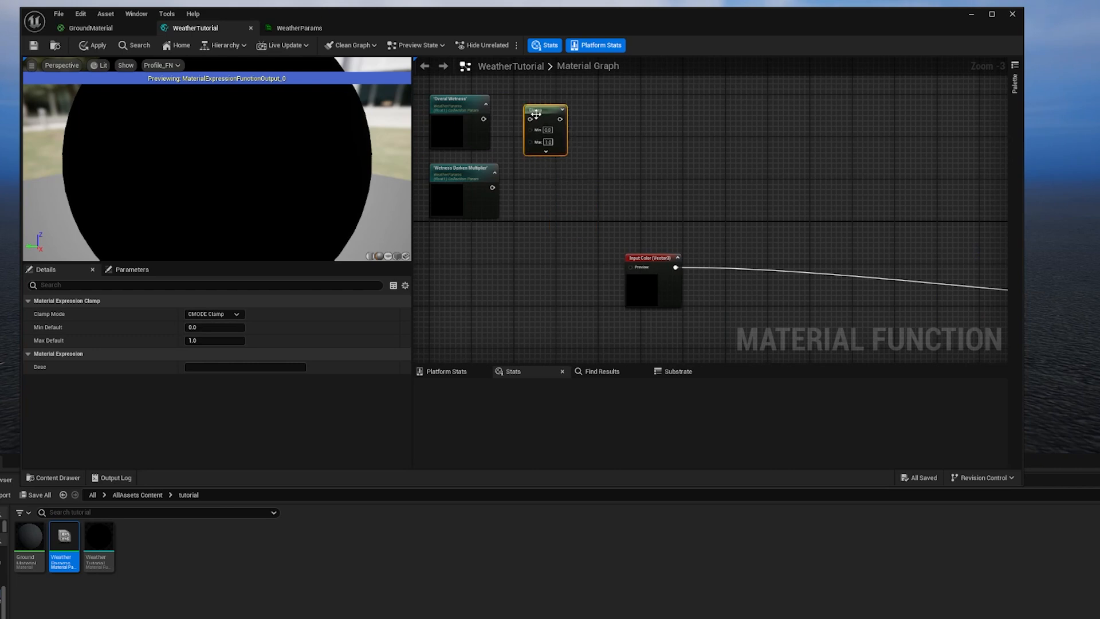
Duplicate the Clamp beside Wetness Darken Multiplier and set the copy's minimum to 0.01.
key(ctrl+d)
drag(567, 163, 549, 197)
click(535, 188)
text(0.01)
key(Return)
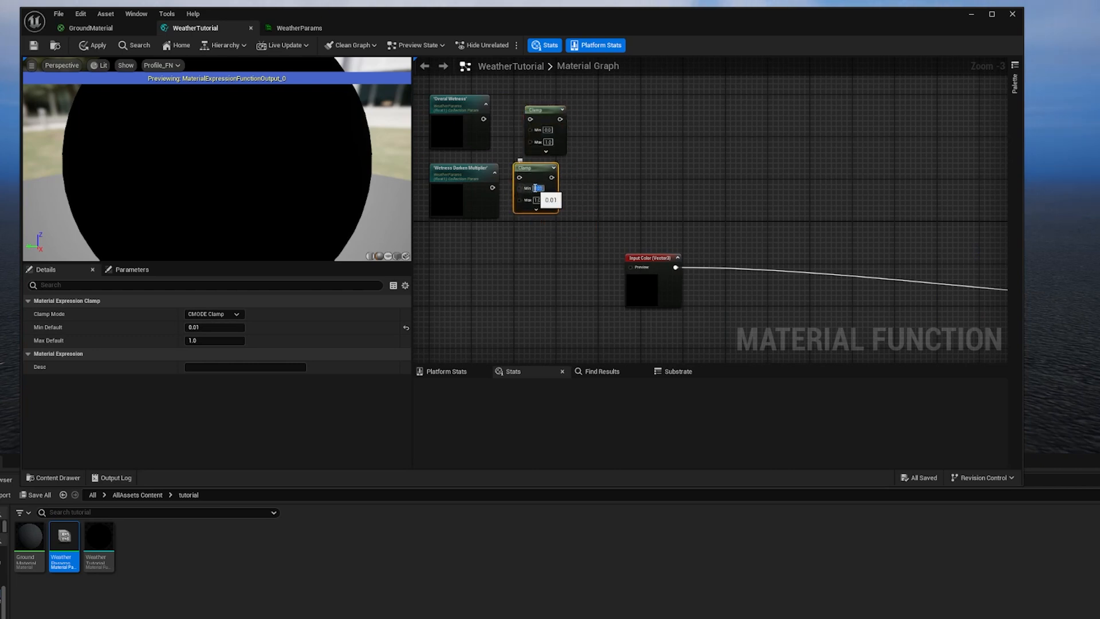
Connect Overal Wetness and Wetness Darken Multiplier to their Clamps, and feed the darken Clamp into a new Multiply node's A input.
drag(492, 187, 519, 177)
drag(483, 118, 538, 110)
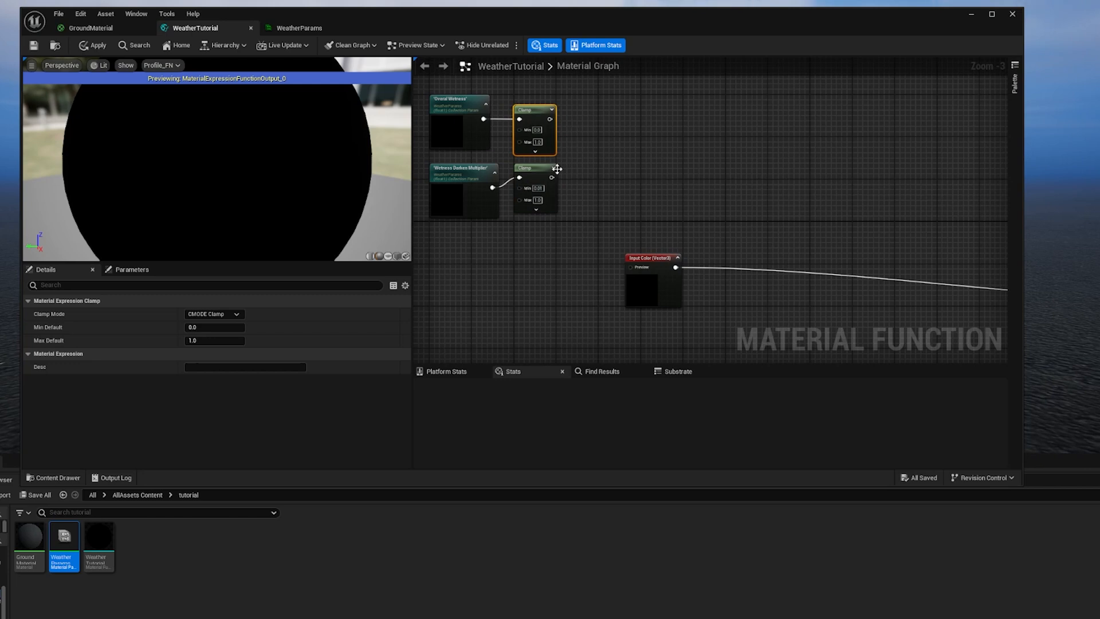
right_click(584, 190)
text(mul)
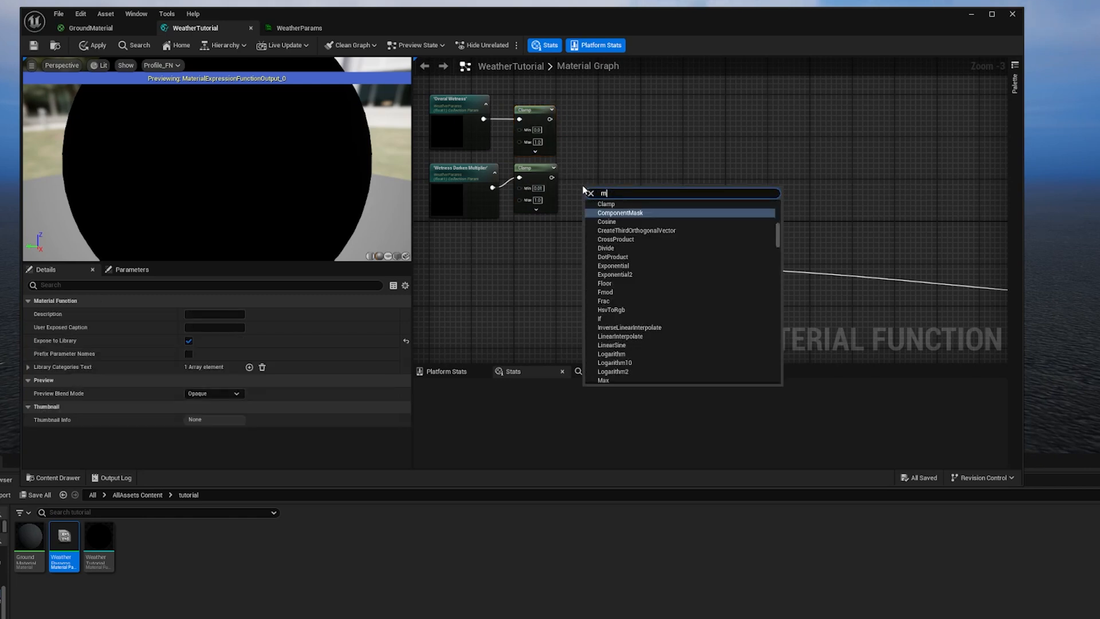
key(Return)
mouse_move(584, 187)
mouse_down()
mouse_move(582, 175)
mouse_move(573, 181)
mouse_move(583, 183)
mouse_up()
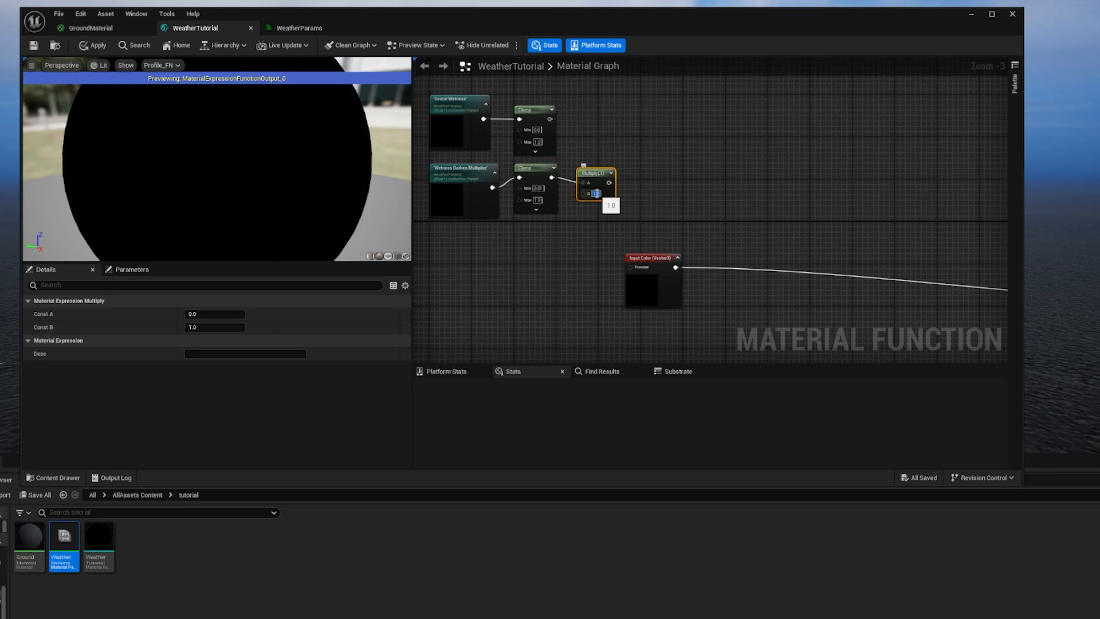
Move the Input Color node up and farther right, beside the wetness parameter nodes.
scroll(636, 177, down, 2)
click(642, 171)
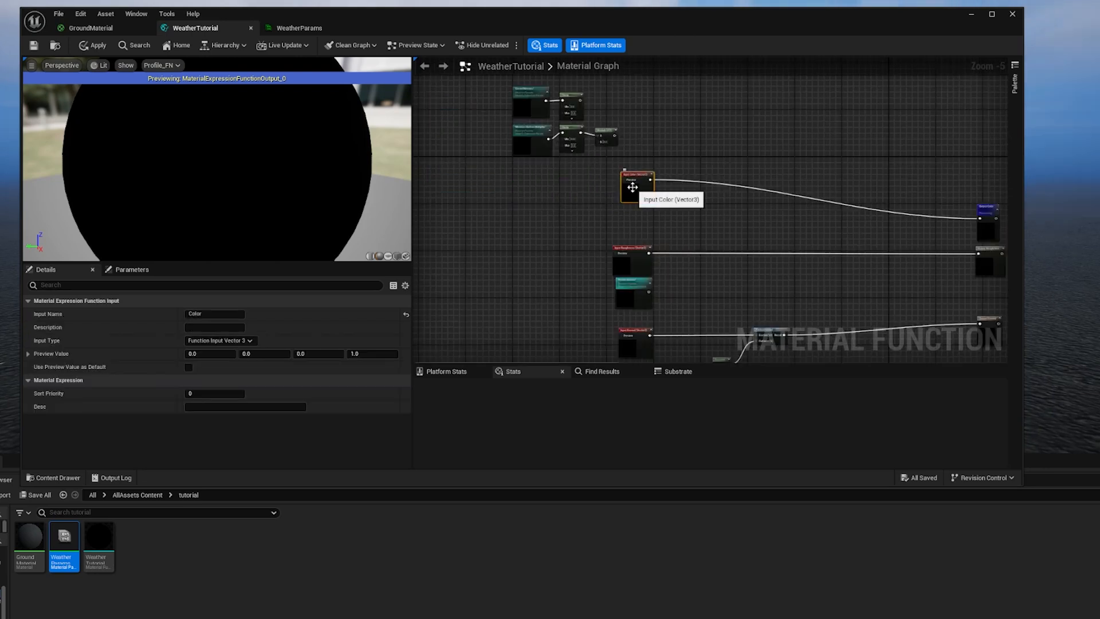
drag(642, 173, 695, 86)
right_drag(639, 259, 648, 238)
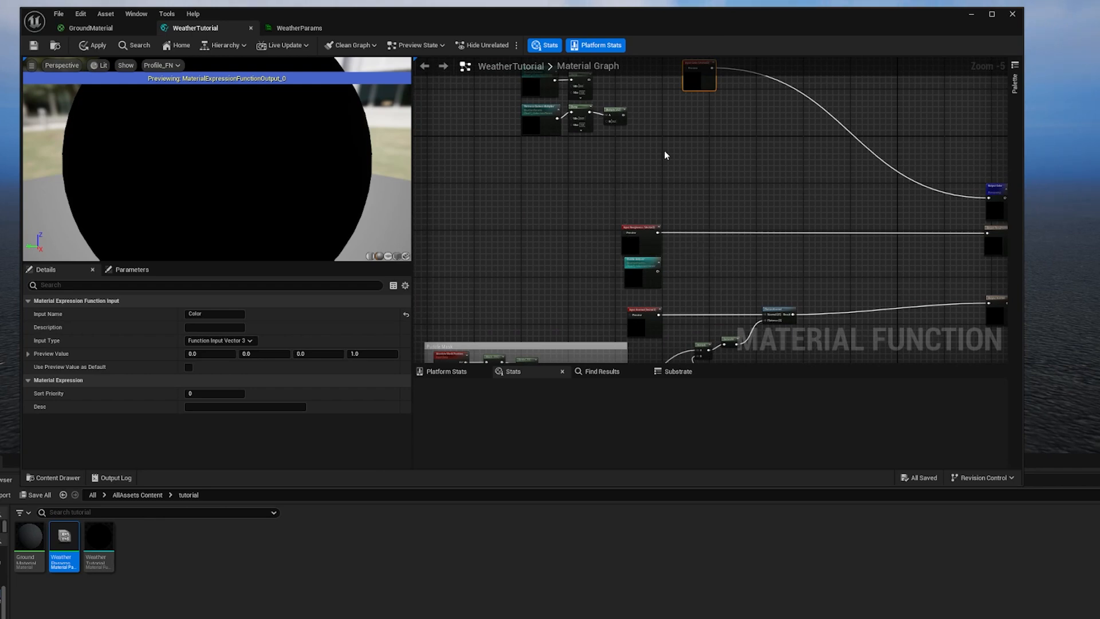
Move the Input Roughness node and the Puddle Amount node beneath it farther left to free space along the roughness wire.
scroll(621, 220, up, 1)
right_drag(621, 233, 619, 206)
drag(622, 213, 467, 209)
drag(631, 248, 484, 251)
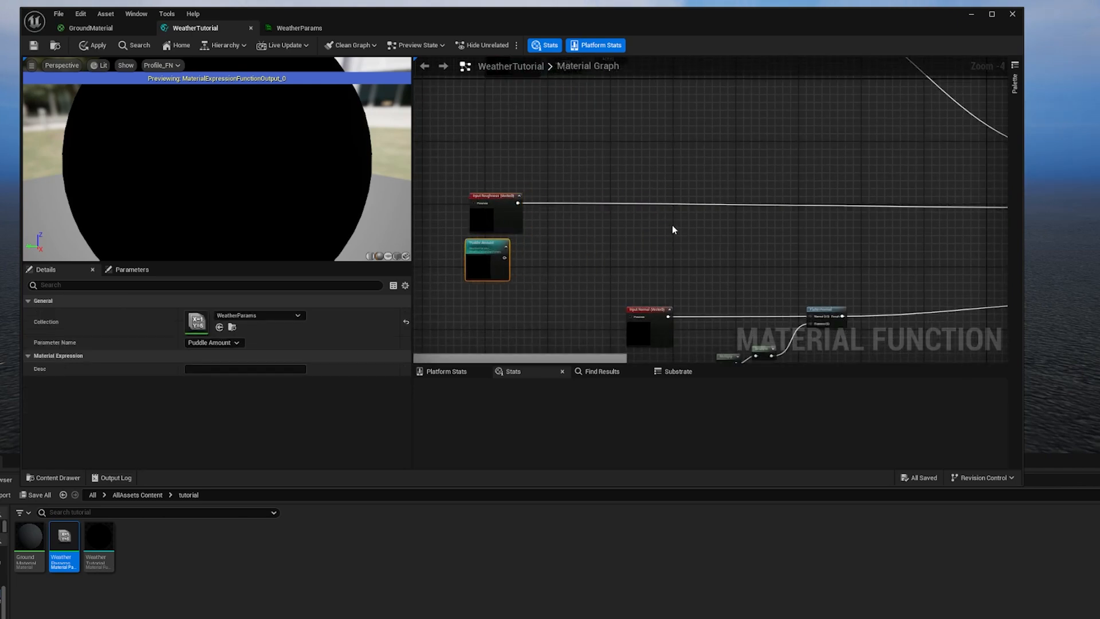
Add a Subtract node on the roughness row and connect Input Roughness to its A input.
right_click(655, 230)
text(subtract)
key(Return)
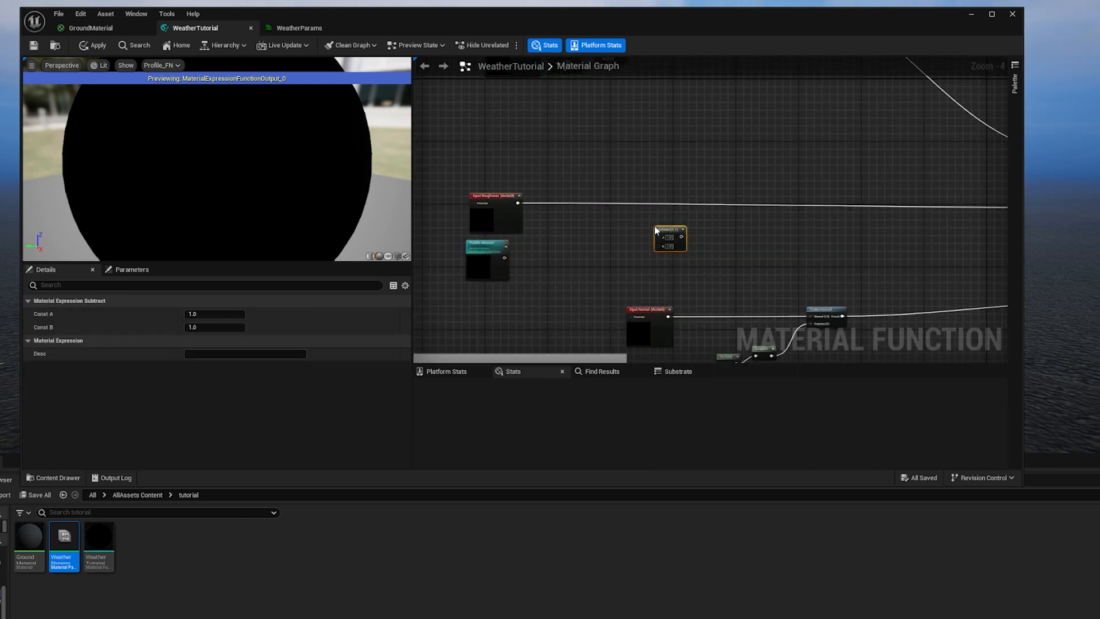
drag(664, 229, 612, 195)
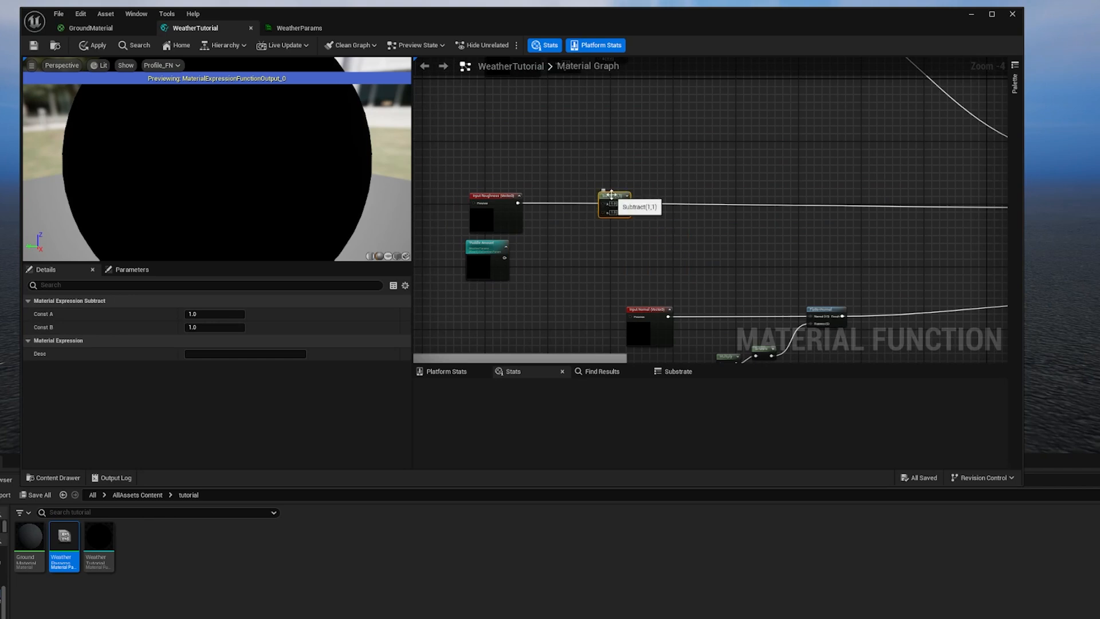
mouse_move(611, 194)
mouse_down()
mouse_move(606, 180)
mouse_move(602, 197)
mouse_up()
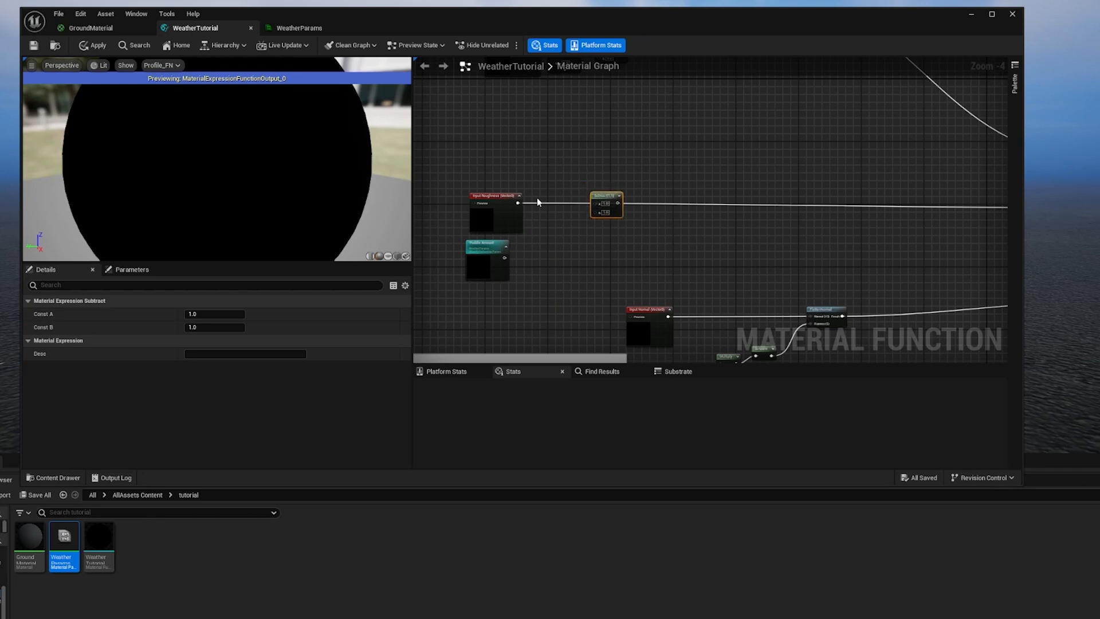
drag(519, 203, 597, 204)
Place a second Subtract node after the first, with the first Subtract's output feeding its A input.
right_click(672, 187)
text(add)
key(Return)
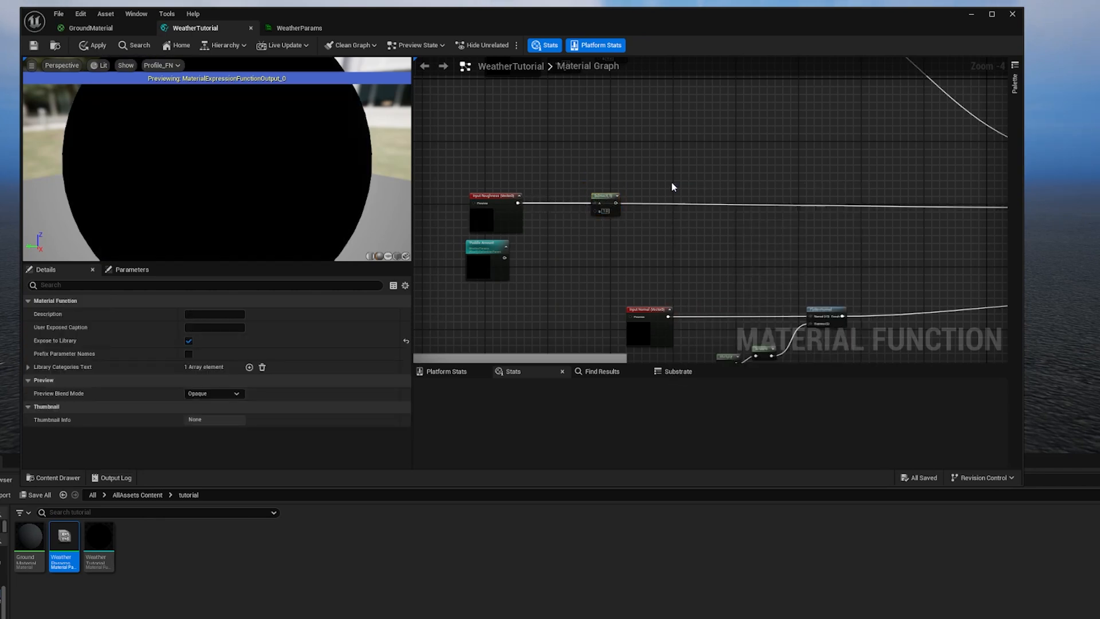
drag(678, 182, 646, 209)
Add a Clamp with the default 0 to 1 range after the second Subtract and feed it from that Subtract.
right_click(725, 180)
text(clam)
key(Return)
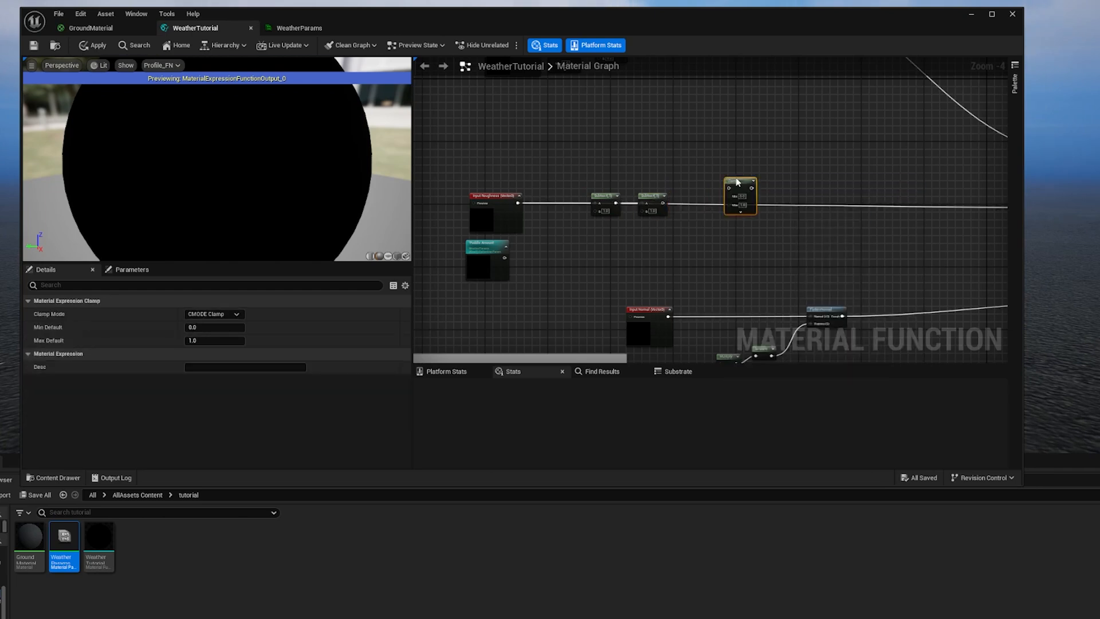
drag(737, 182, 700, 198)
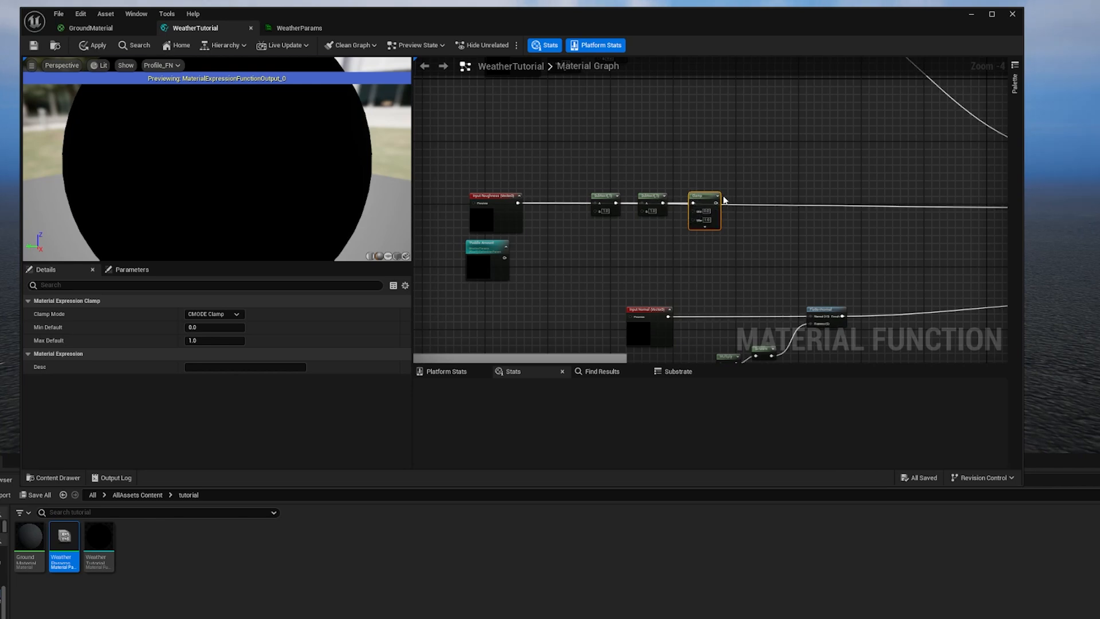
Add a Multiply with B set to 3 beside the Puddle Amount node under Input Roughness and connect Puddle Amount to A.
right_drag(675, 230, 717, 224)
click(532, 246)
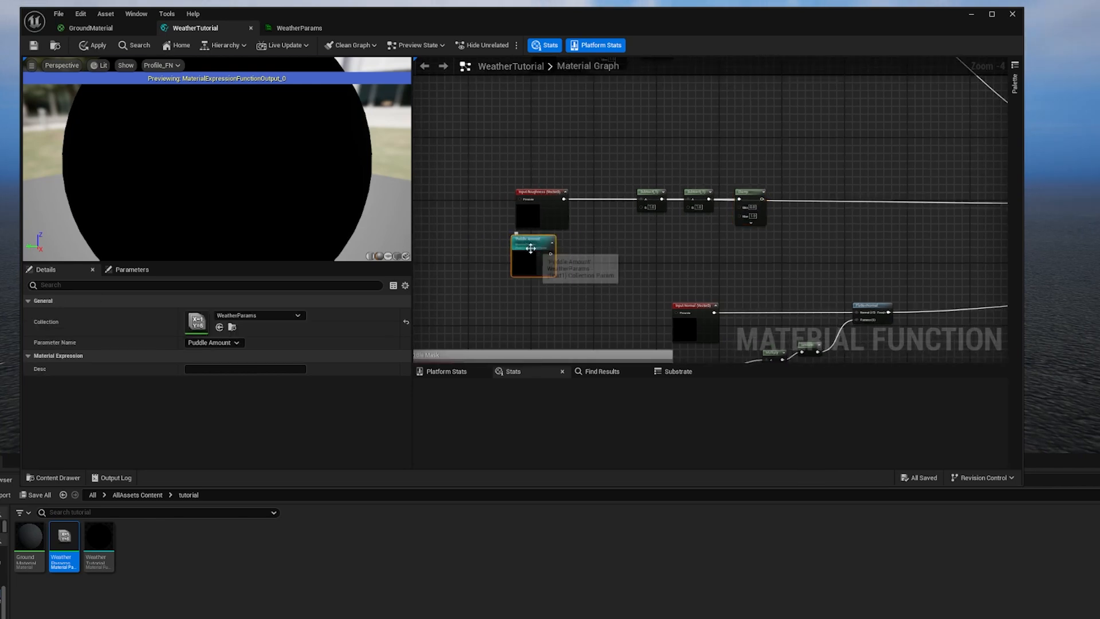
click(597, 247)
right_click(597, 248)
text(mult)
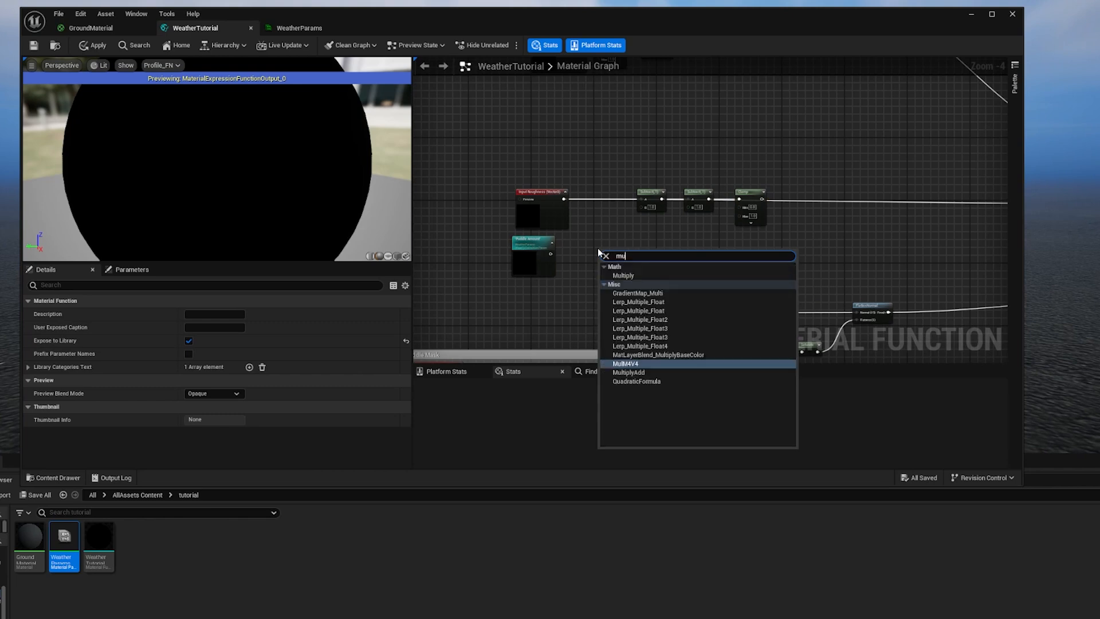
key(Return)
click(612, 268)
text(3)
key(Return)
drag(550, 254, 603, 259)
drag(609, 256, 595, 252)
Chain a second Multiply after the Puddle Amount one and connect its output to the second roughness Subtract's B input.
click(632, 255)
right_click(632, 259)
text(mult)
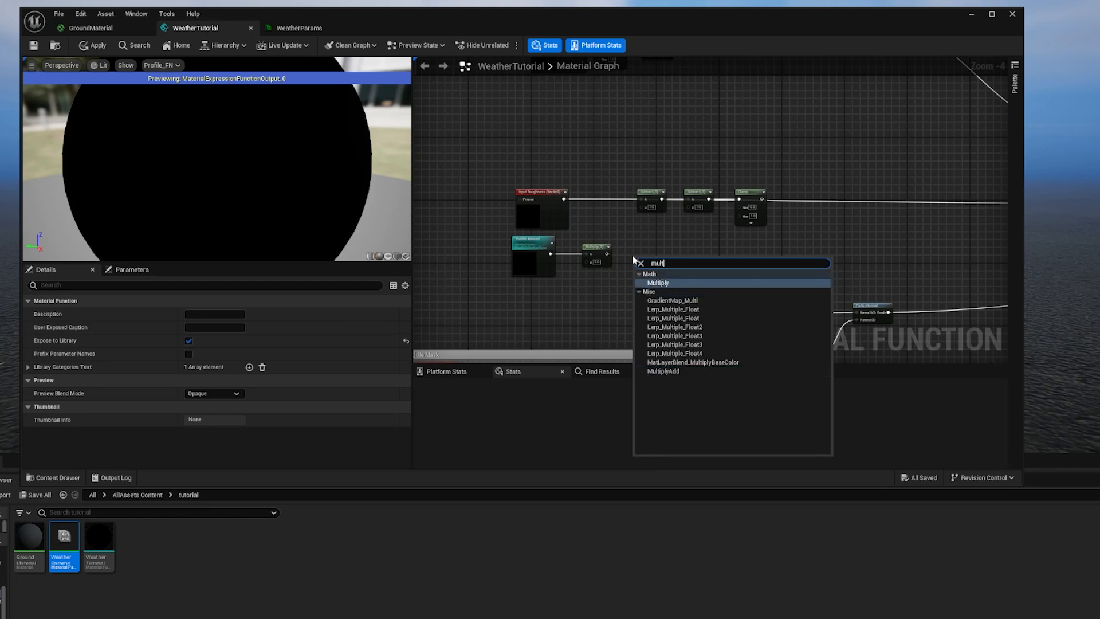
key(Return)
drag(608, 254, 645, 251)
click(694, 248)
scroll(691, 250, up, 1)
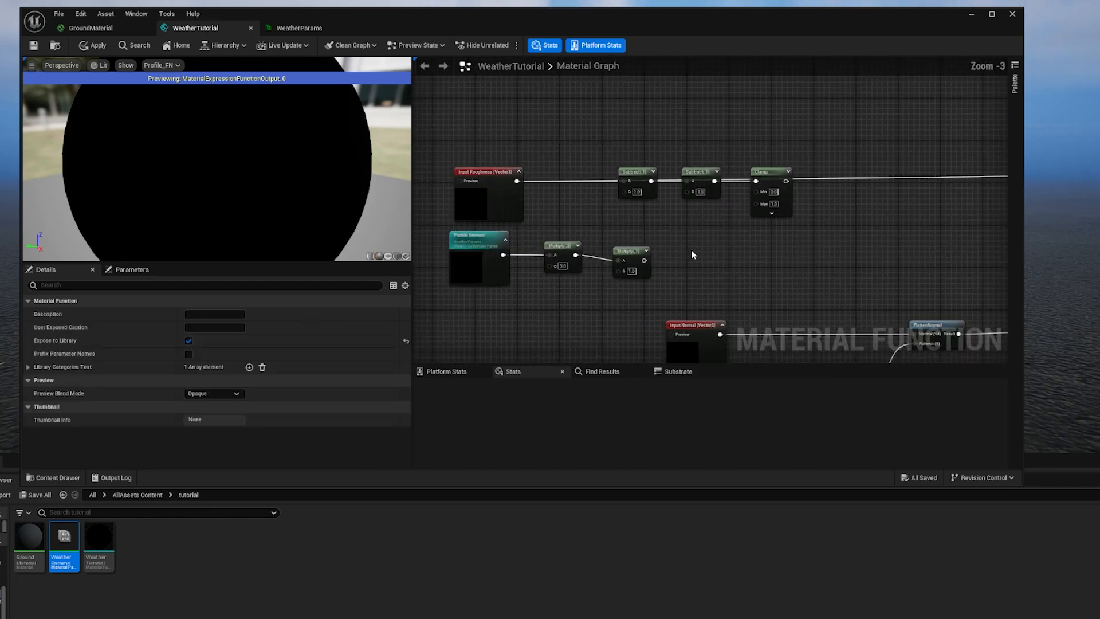
drag(643, 259, 690, 195)
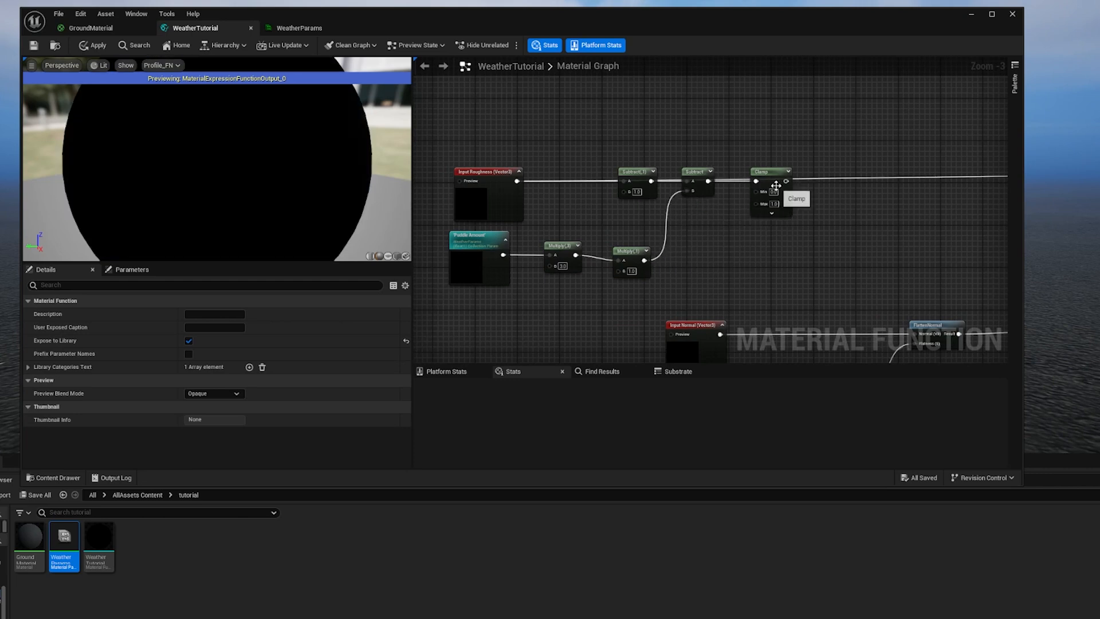
Connect the roughness Clamp's output to the function's roughness output node.
scroll(708, 203, down, 1)
right_drag(708, 203, 644, 210)
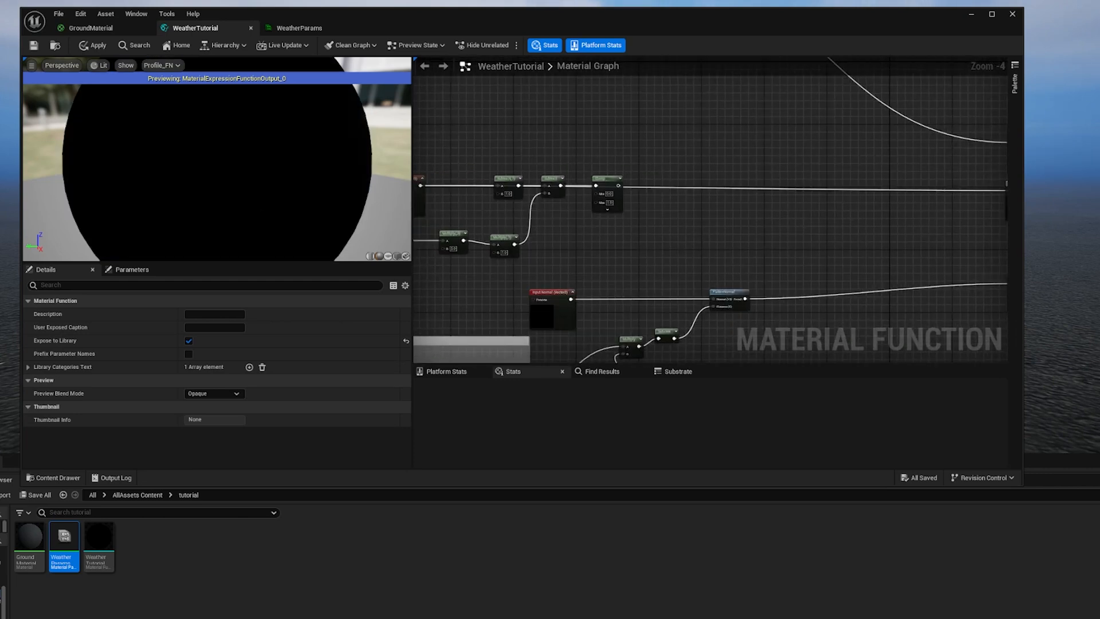
drag(617, 185, 821, 189)
Connect the Puddle Mask Texture Sample to the second puddle Multiply's A input and the multiplied Puddle Amount to its B input.
right_drag(431, 214, 836, 200)
right_drag(707, 226, 689, 212)
right_drag(677, 255, 675, 179)
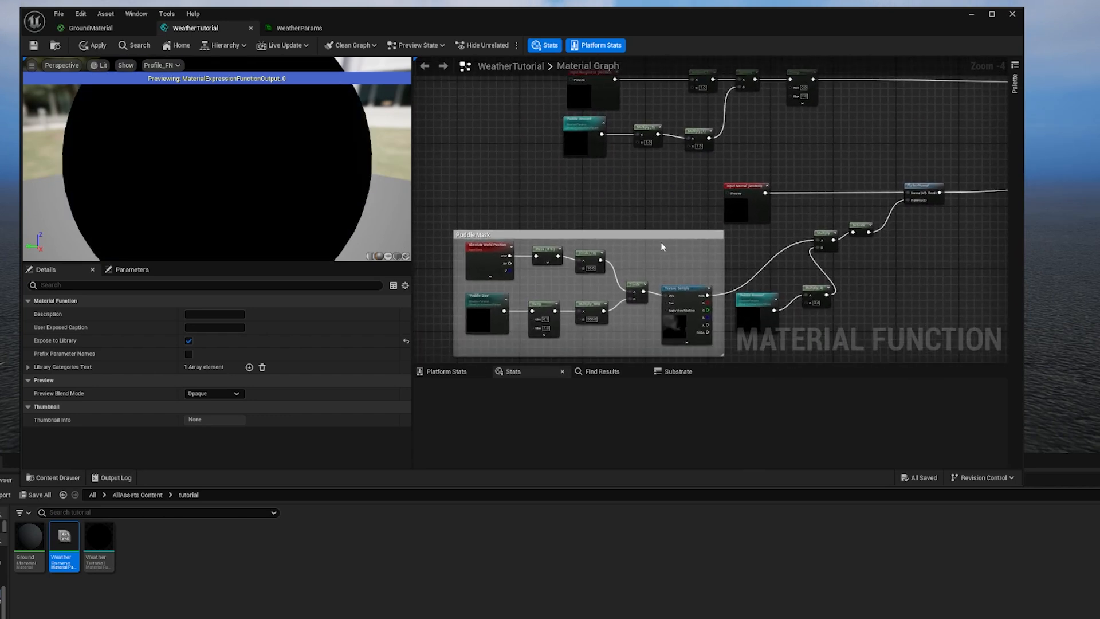
drag(707, 294, 692, 140)
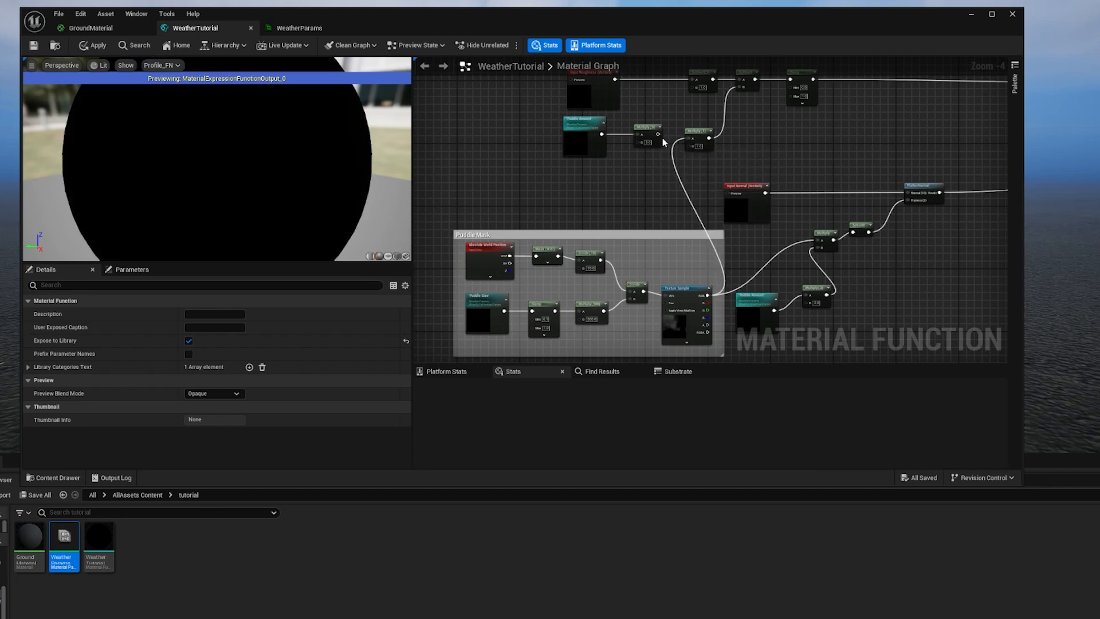
click(659, 139)
right_drag(748, 149, 739, 191)
click(680, 171)
right_drag(741, 151, 796, 207)
click(734, 133)
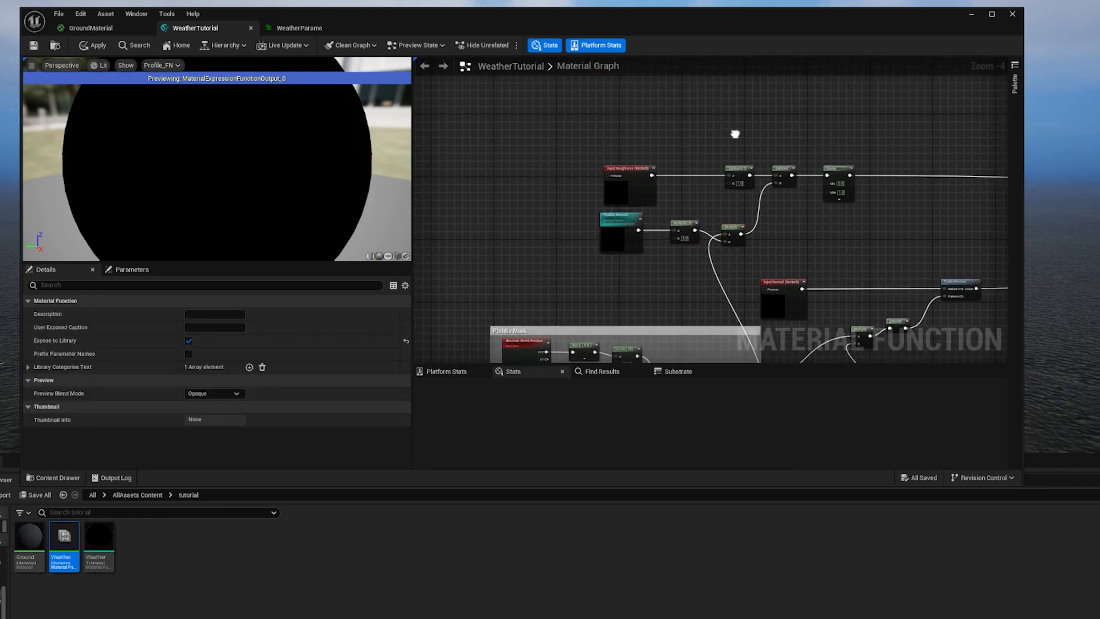
Add a Divide by 2 fed by the Overal Wetness Clamp and connect it to the first roughness Subtract's B input.
right_drag(733, 134, 644, 280)
right_drag(666, 153, 646, 138)
right_drag(628, 201, 620, 185)
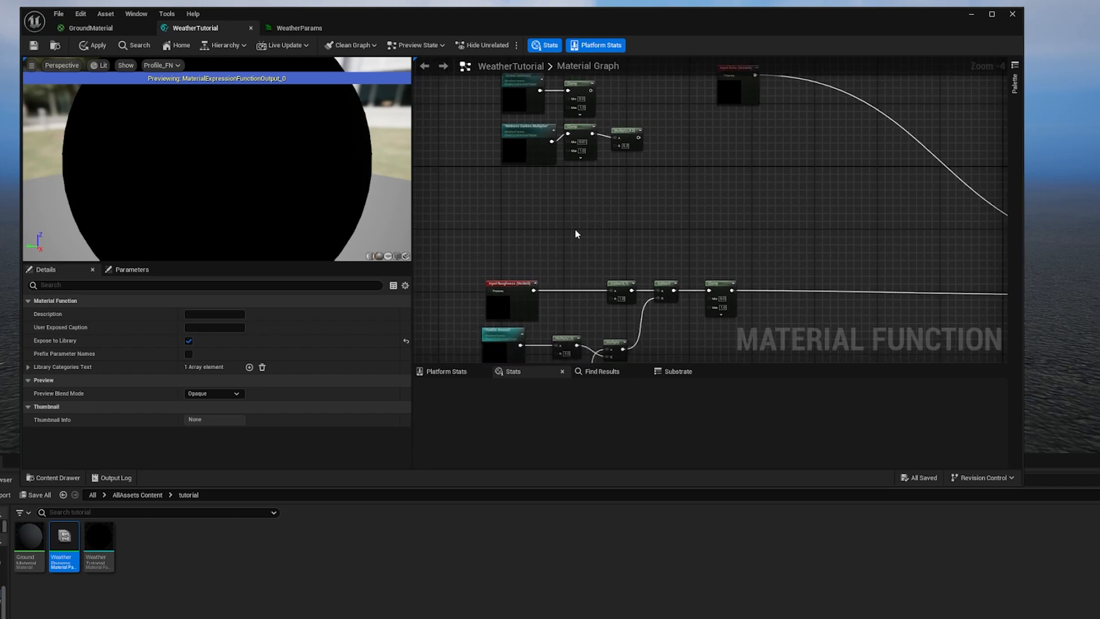
right_click(583, 242)
text(divi)
key(Return)
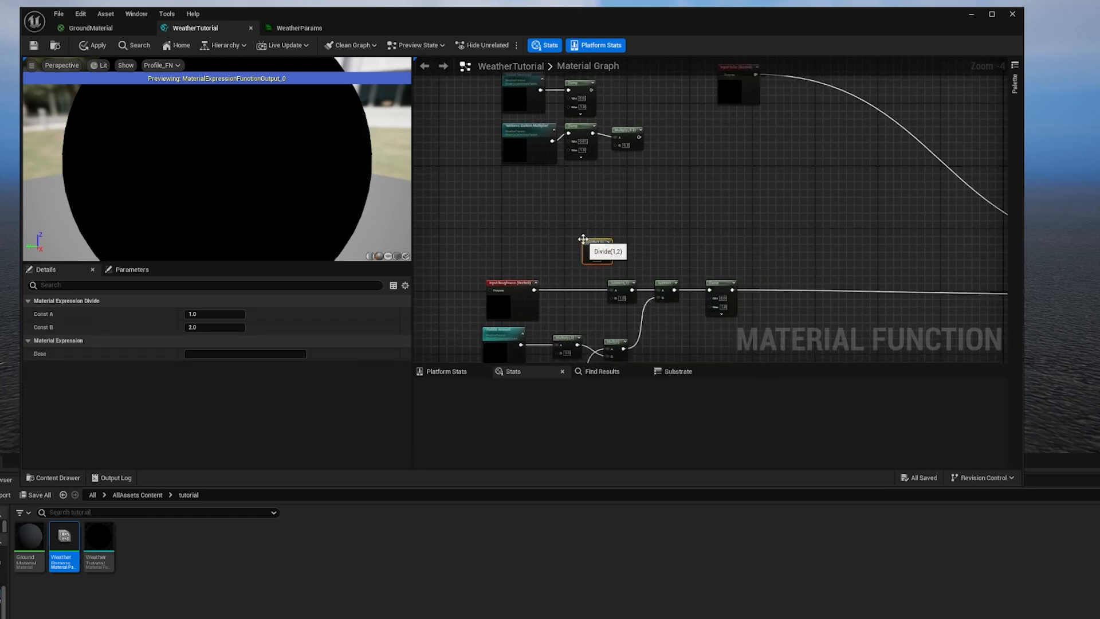
click(563, 245)
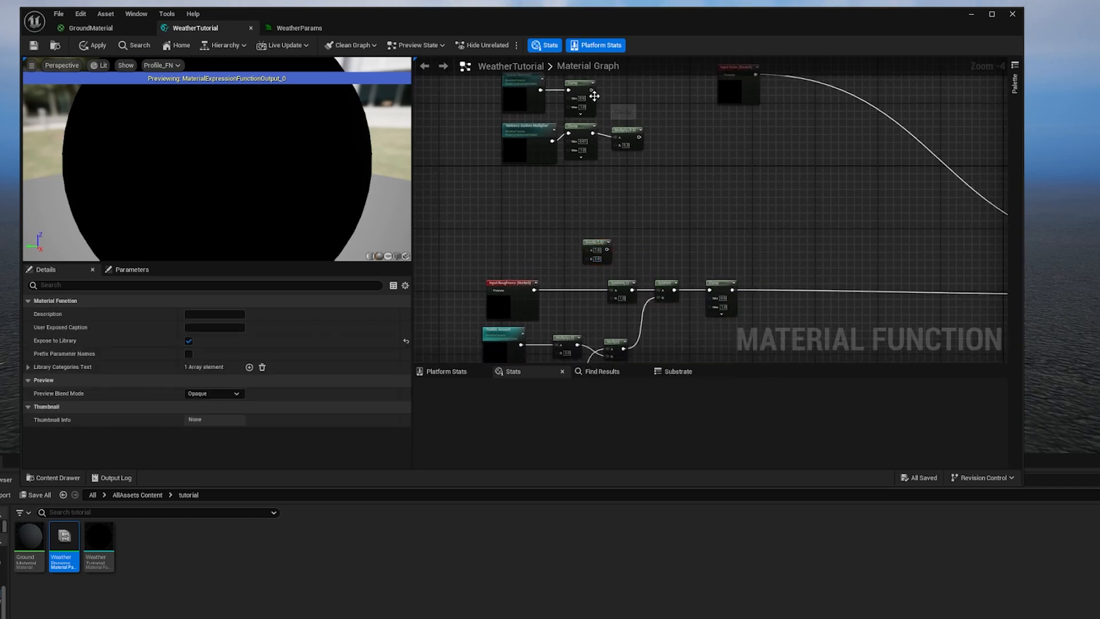
drag(591, 90, 589, 250)
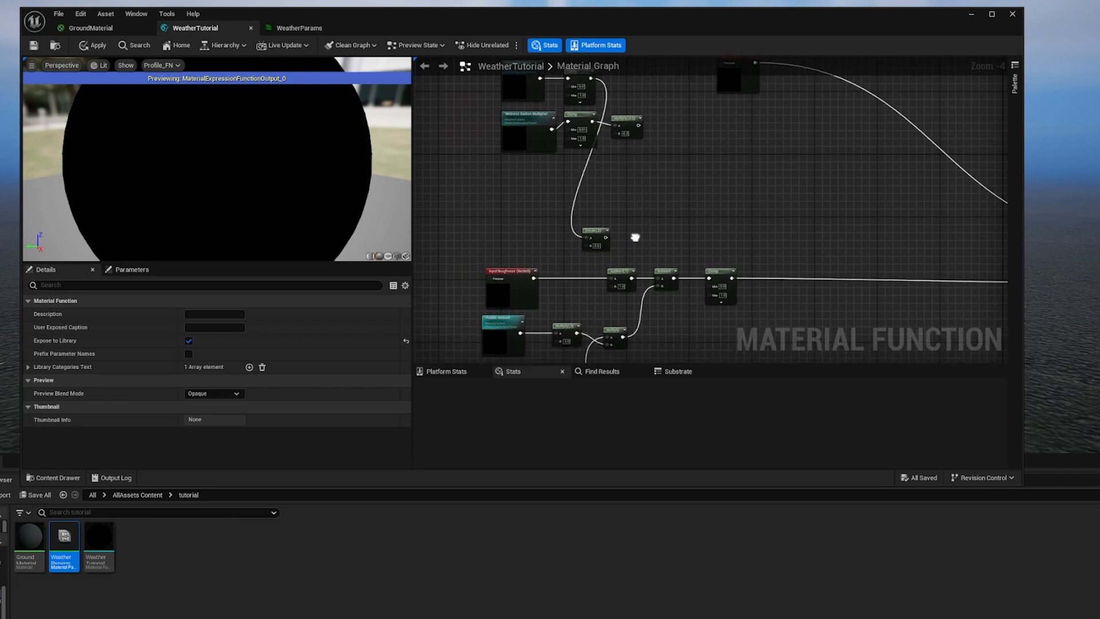
right_drag(633, 239, 633, 216)
drag(603, 214, 607, 262)
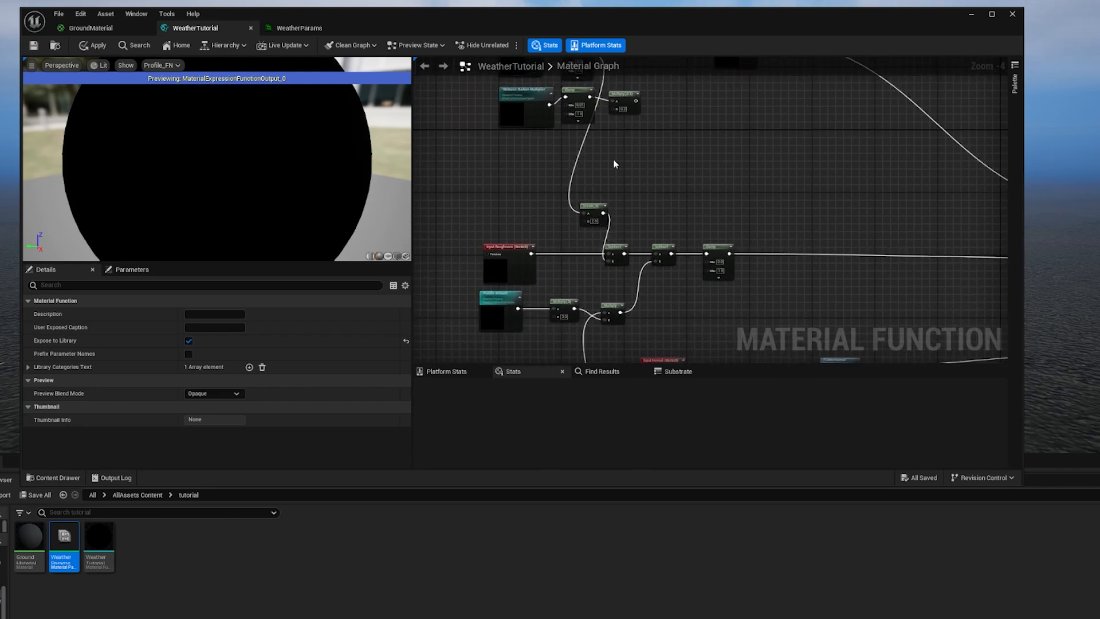
Move the Overal Wetness node and its Clamp below Wetness Darken Multiplier, just above the Divide and the Input Roughness row.
right_drag(555, 134, 575, 241)
drag(661, 235, 552, 121)
drag(548, 221, 606, 173)
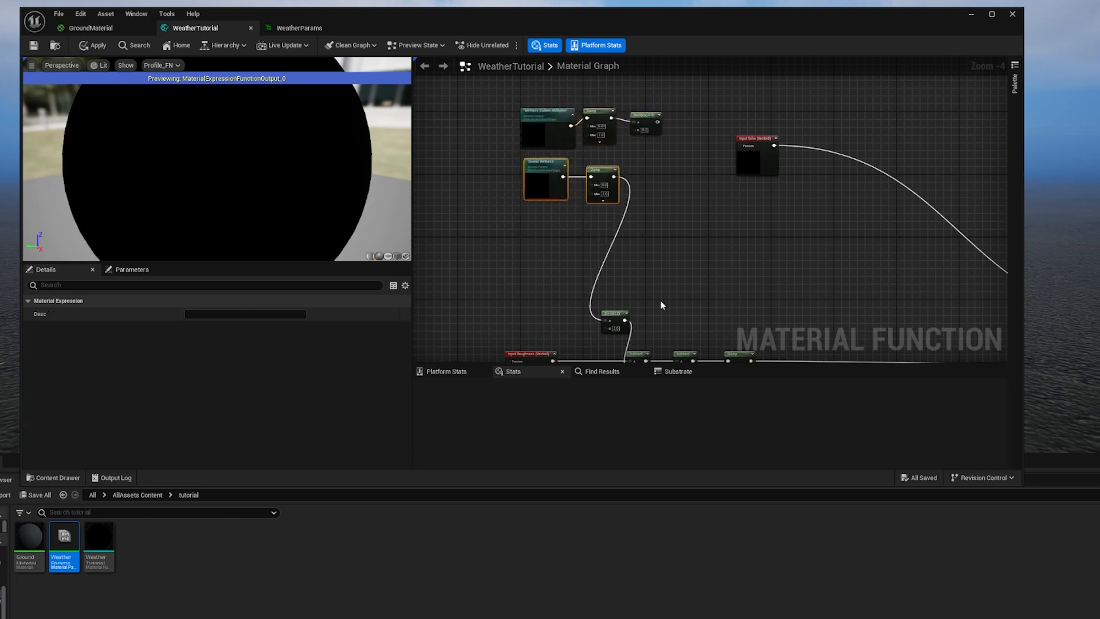
right_drag(652, 328, 645, 222)
scroll(650, 218, down, 1)
drag(574, 108, 574, 161)
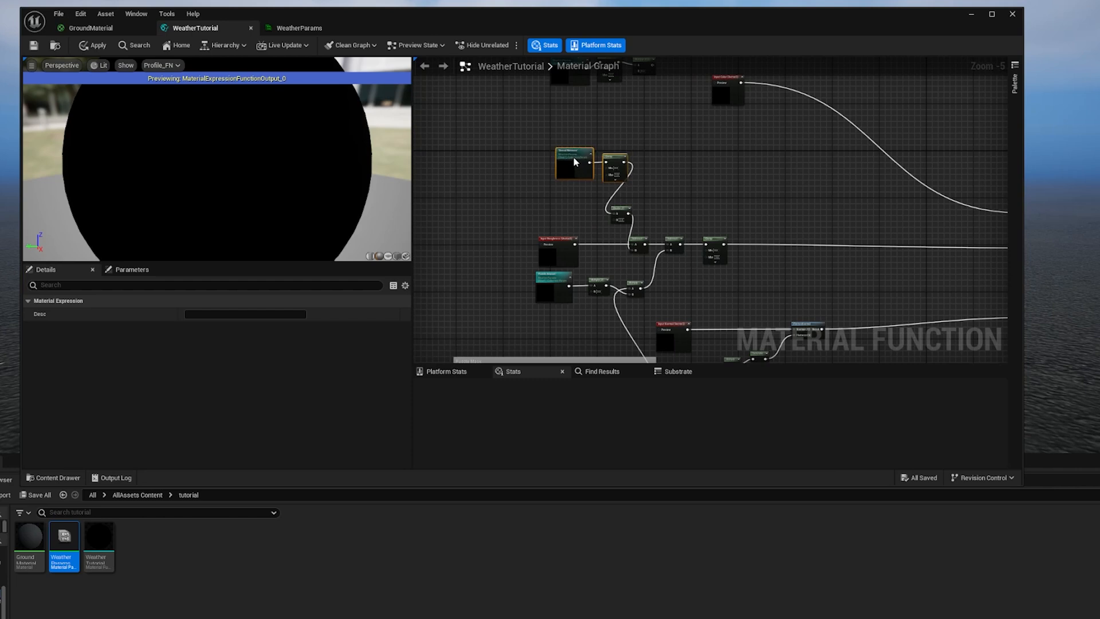
Review the roughness network: Overal Wetness and its Divide, Input Roughness, both Subtracts, the Puddle Mask texture and Puddle Amount.
right_drag(676, 194, 673, 180)
scroll(562, 172, up, 2)
click(579, 174)
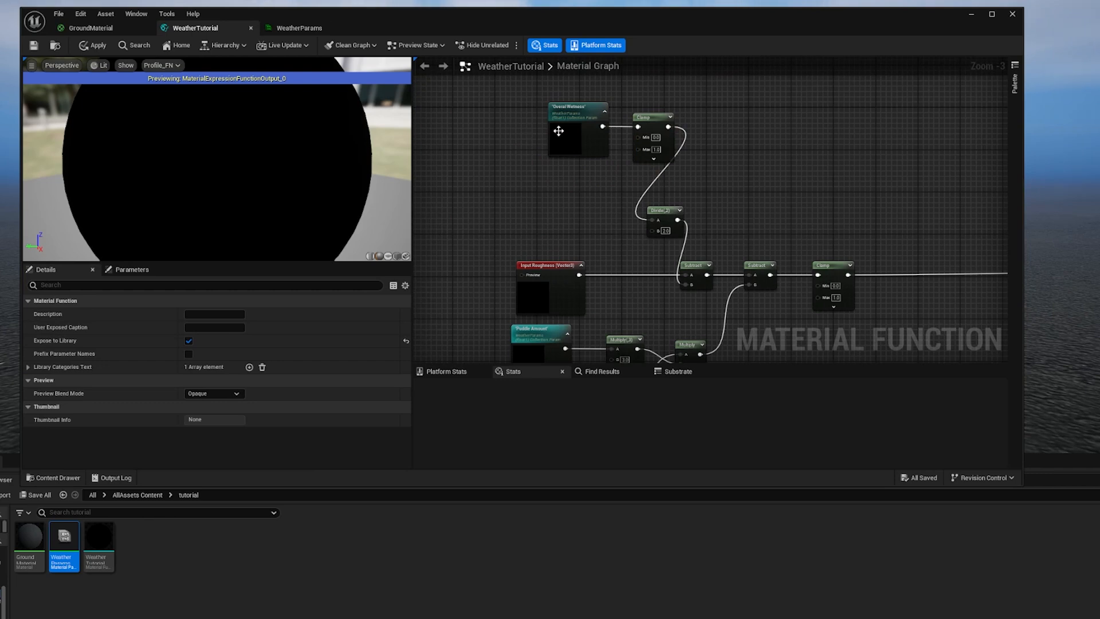
right_drag(735, 196, 703, 165)
right_drag(678, 221, 647, 208)
click(491, 237)
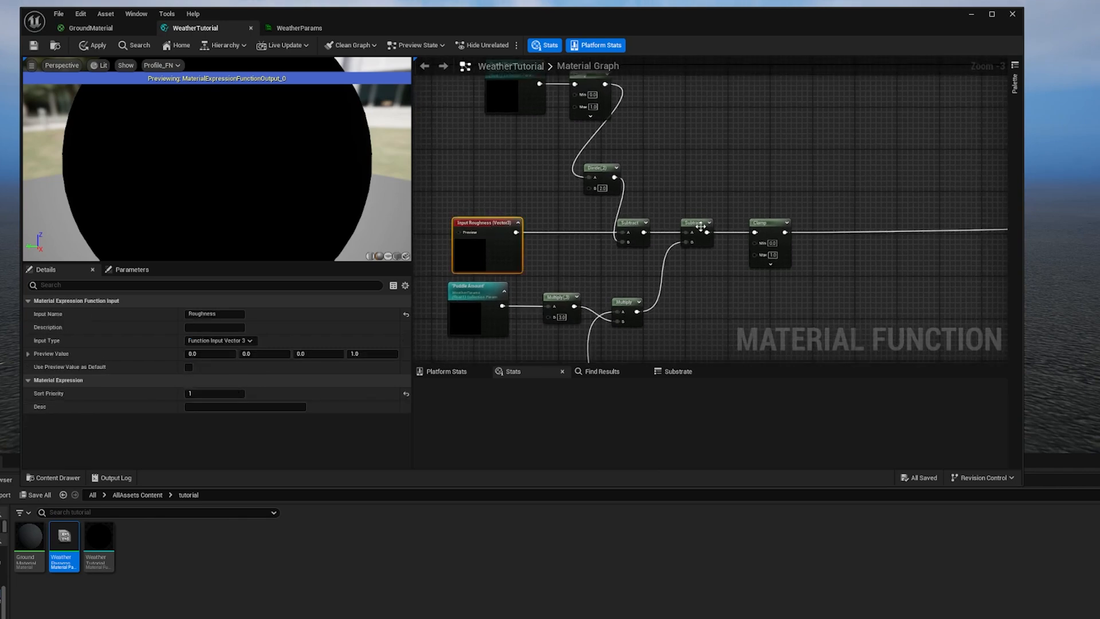
click(696, 227)
right_drag(705, 295, 763, 157)
scroll(705, 200, down, 1)
right_drag(712, 309, 676, 286)
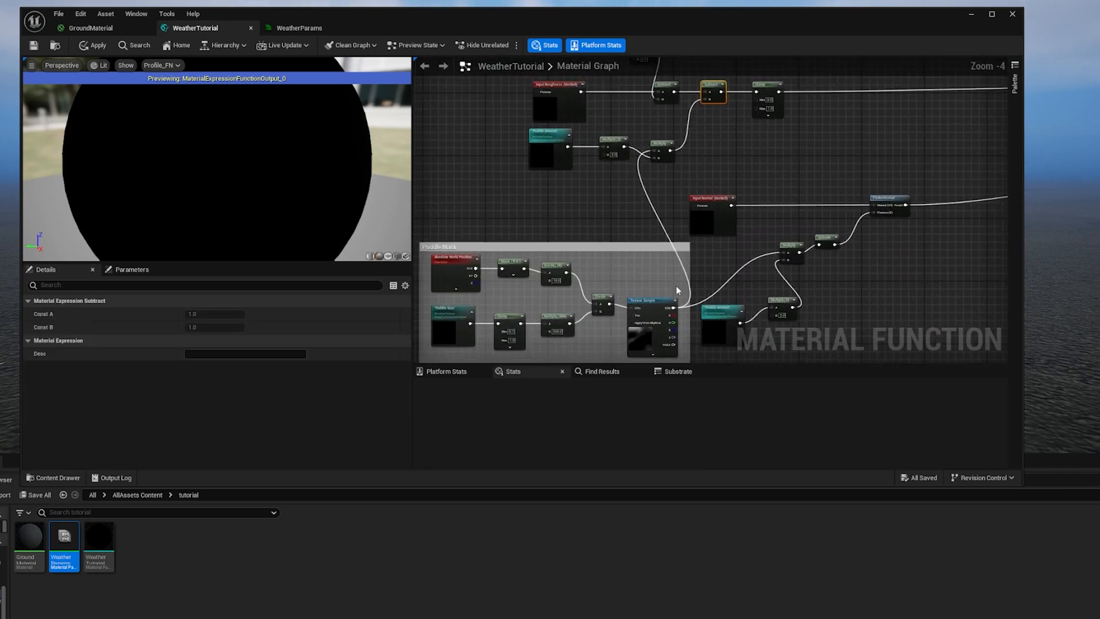
right_click(644, 302)
key(Escape)
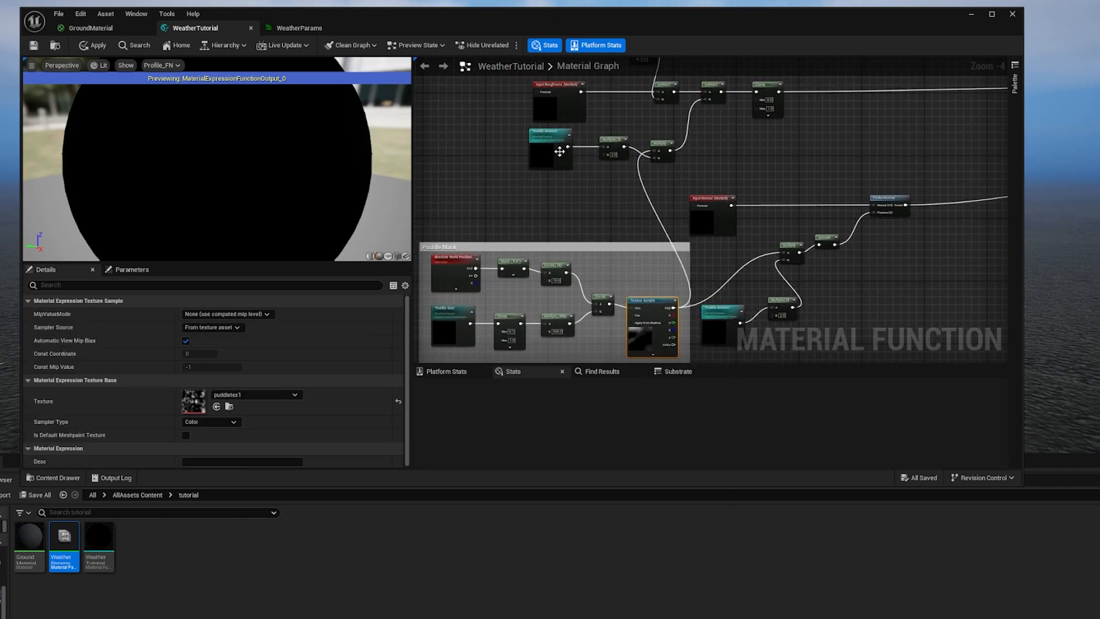
click(549, 132)
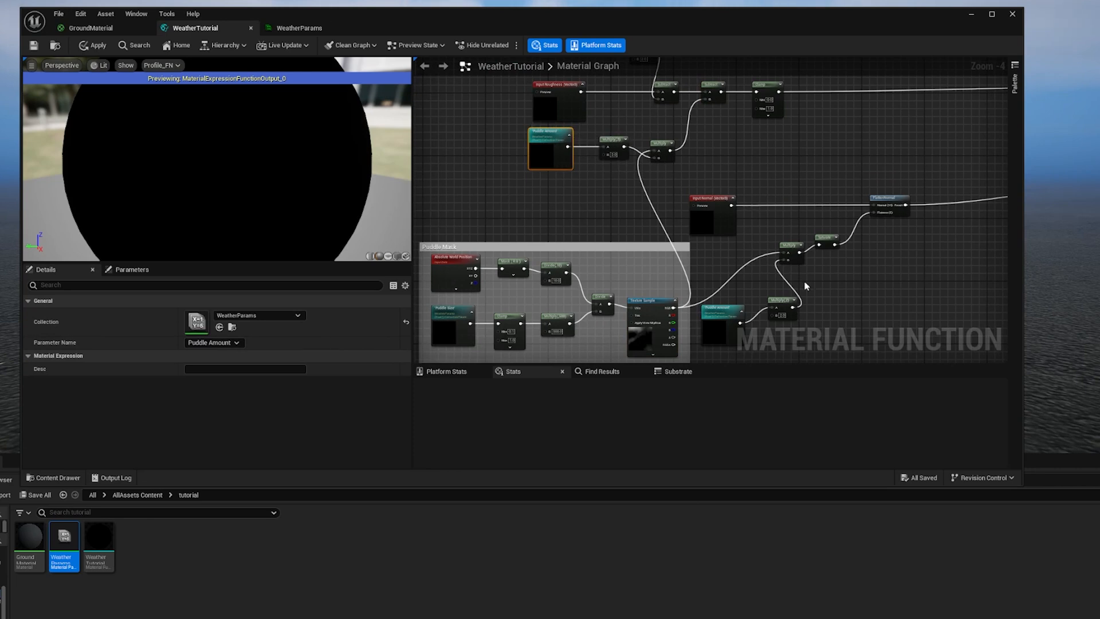
right_drag(734, 166, 690, 221)
scroll(618, 143, up, 1)
click(623, 175)
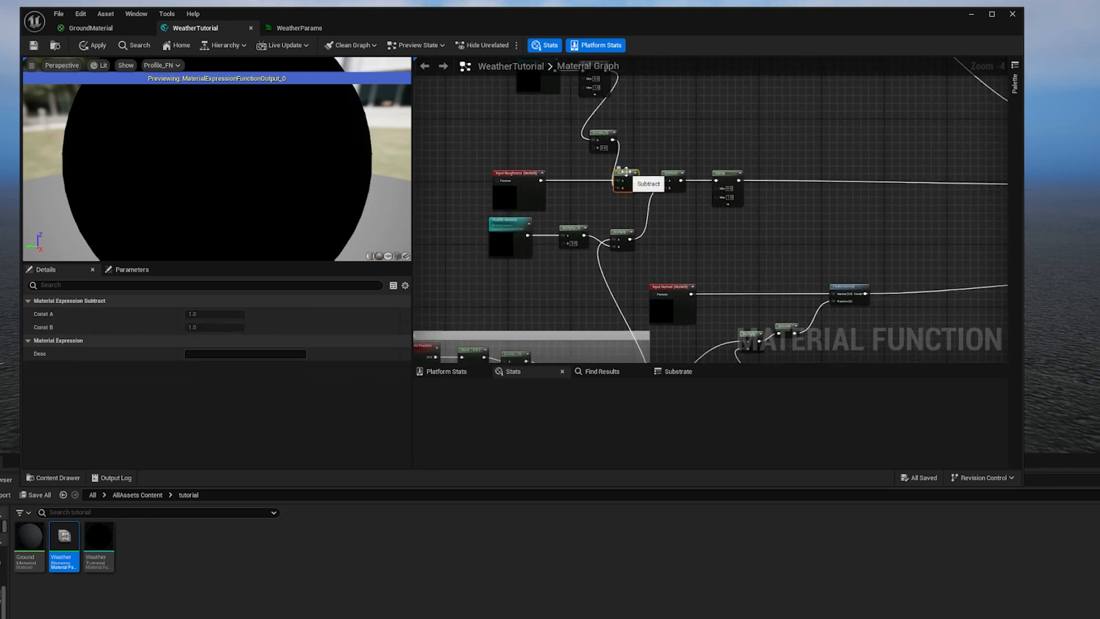
click(687, 175)
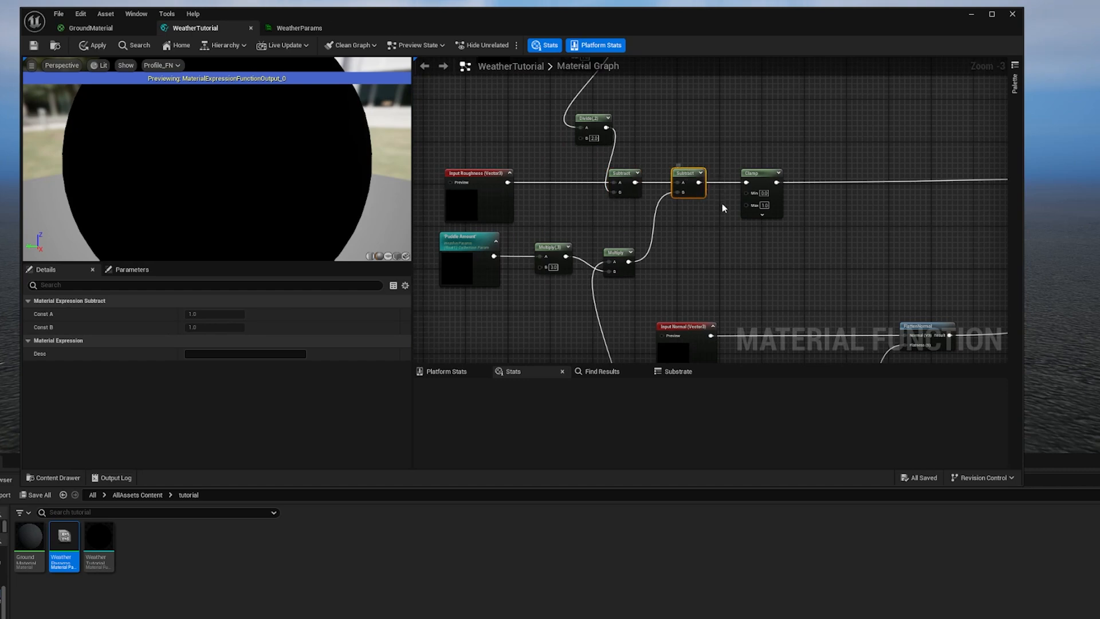
Move the Input Color node near the Wetness Darken Multiplier row, placing it above that row's Multiply.
right_drag(717, 208, 590, 214)
click(626, 178)
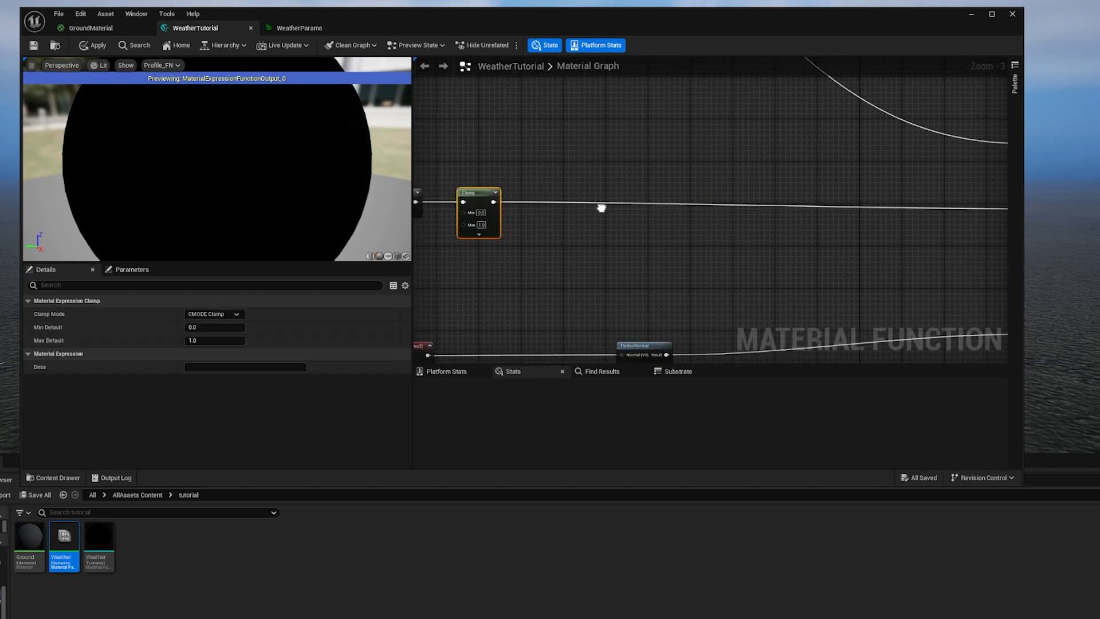
scroll(601, 208, down, 1)
right_drag(678, 176, 644, 221)
drag(518, 115, 655, 202)
right_drag(712, 242, 612, 230)
click(613, 230)
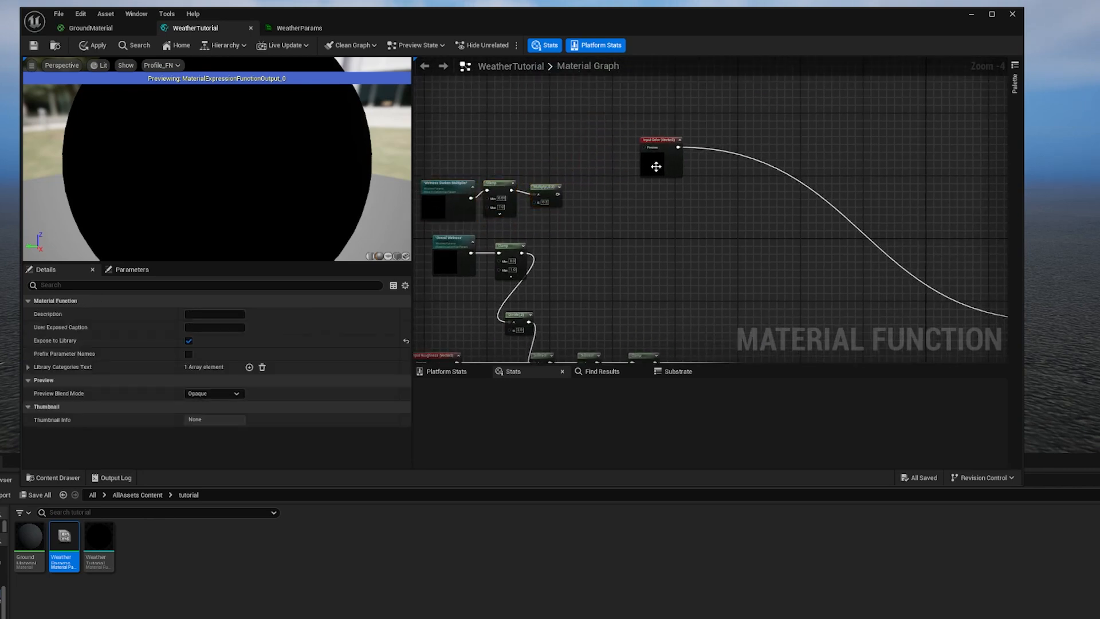
drag(667, 136, 586, 154)
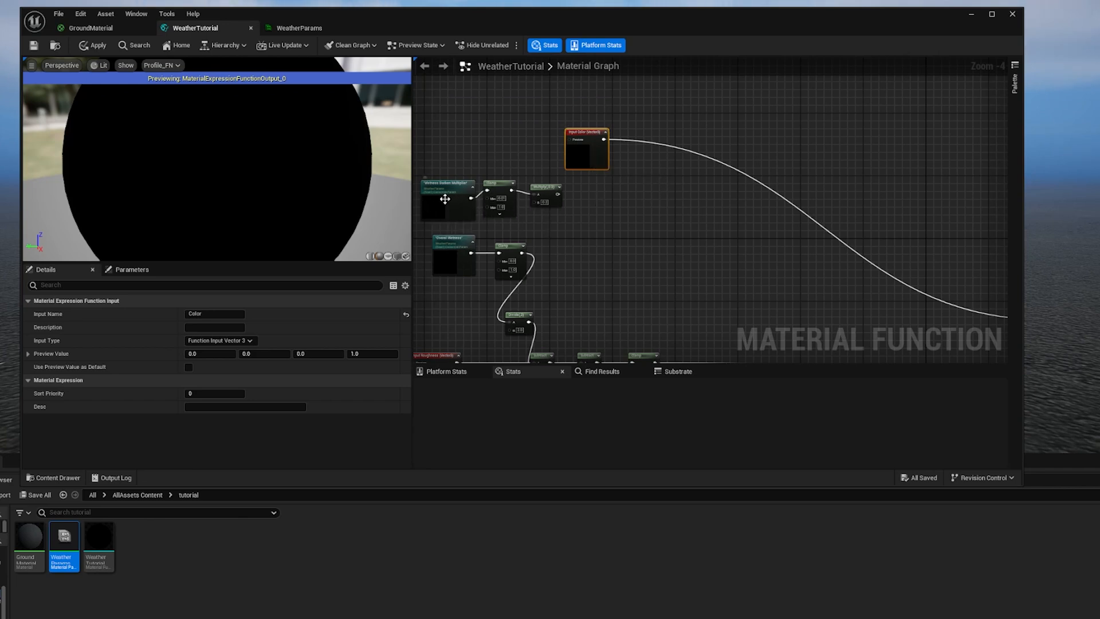
Add a Multiply combining the Wetness Darken Multiplier's Multiply on input A with the Overal Wetness Clamp on input B.
click(594, 218)
right_click(595, 218)
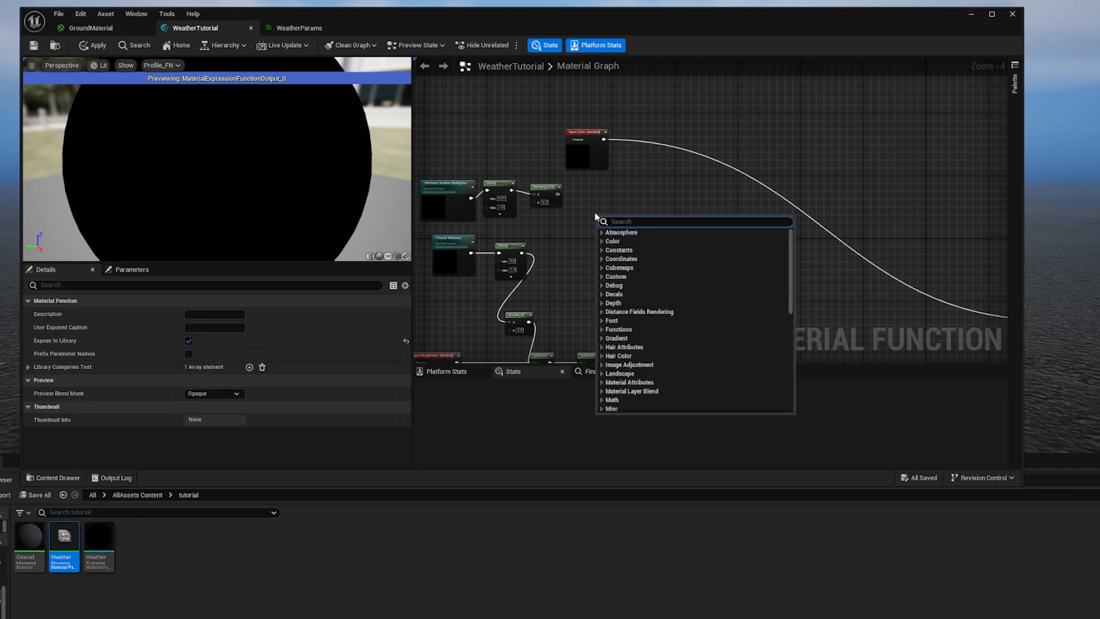
click(565, 217)
right_drag(560, 218, 568, 218)
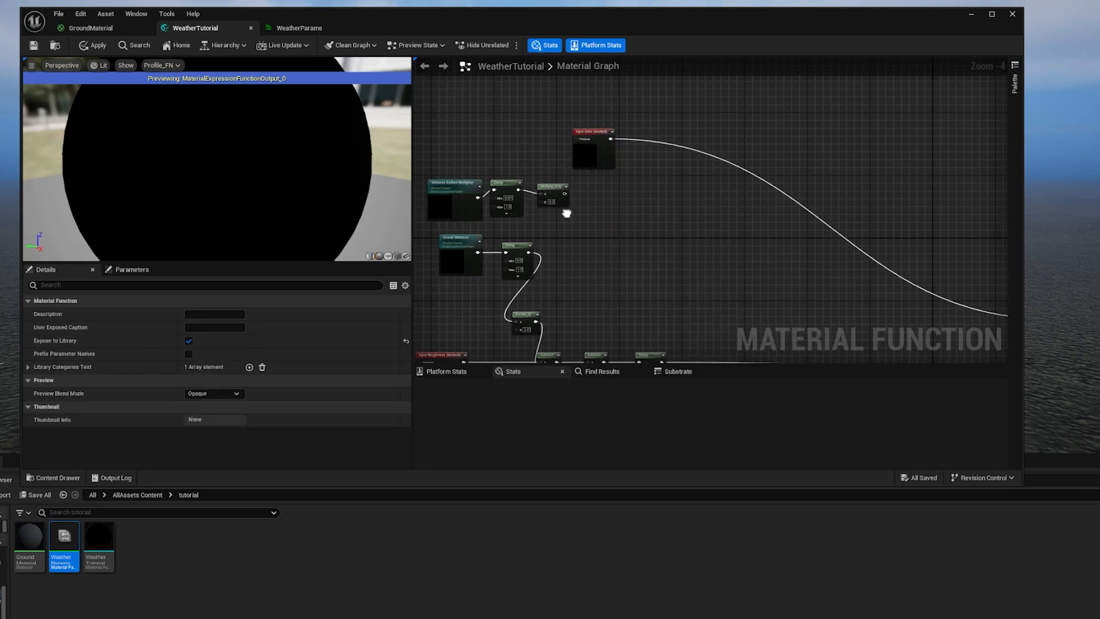
right_click(596, 218)
text(mu)
click(623, 245)
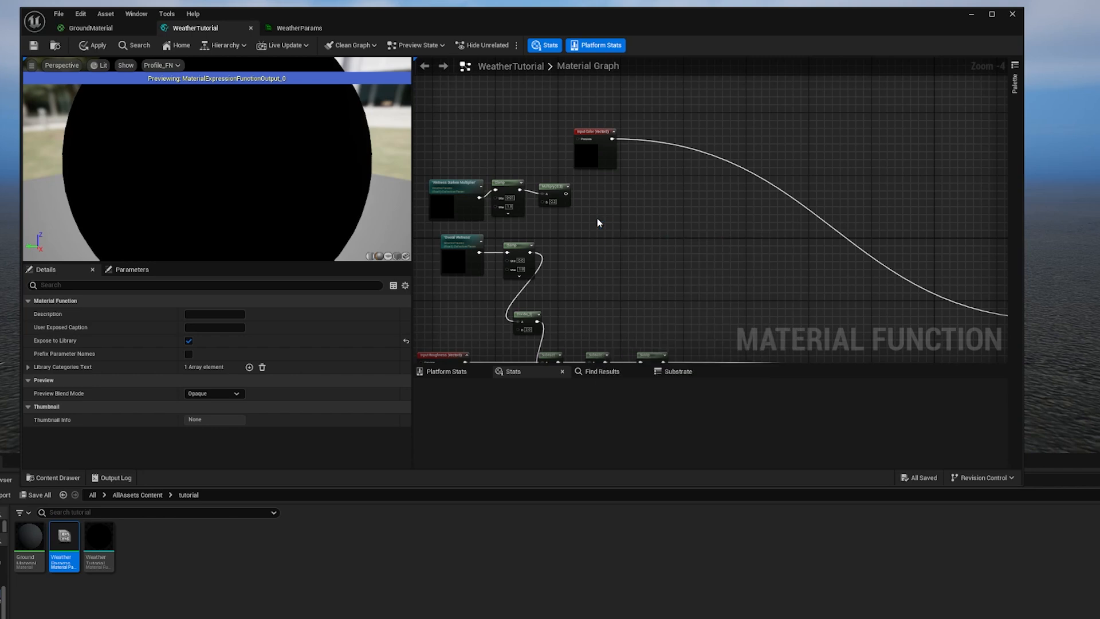
drag(529, 252, 601, 238)
drag(567, 194, 600, 229)
drag(590, 162, 624, 157)
drag(608, 219, 607, 212)
Add a Subtract with Input Color on A and the combined wetness Multiply on B.
click(700, 183)
right_drag(688, 170, 624, 165)
drag(566, 149, 549, 149)
right_click(596, 189)
text(sub)
key(Return)
click(599, 151)
drag(566, 129, 599, 202)
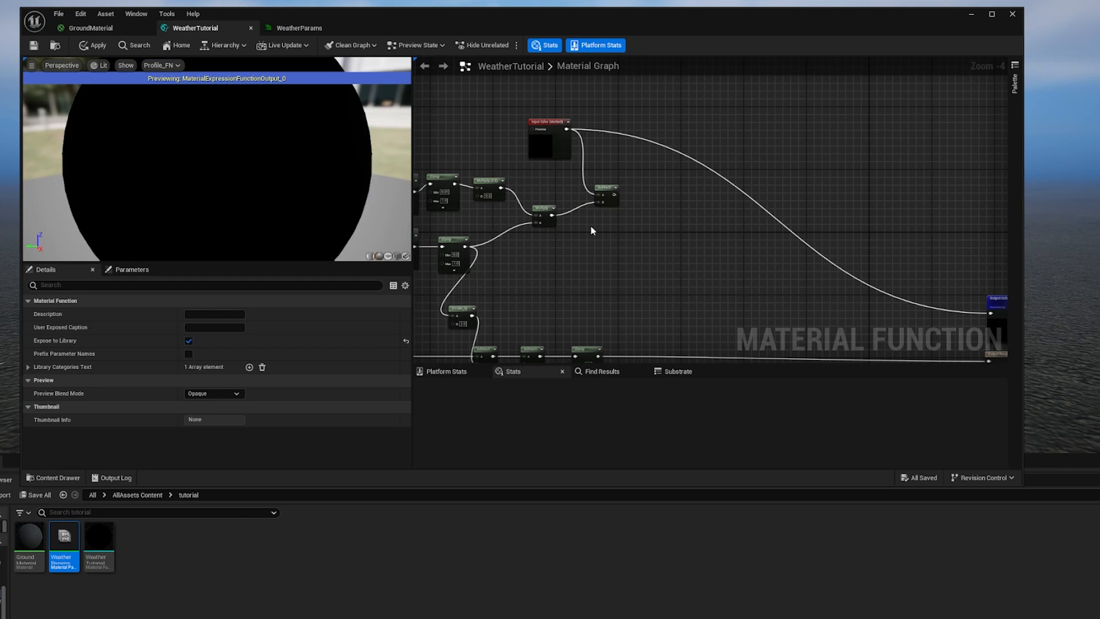
Add a second Subtract taking the first on A and the puddle Multiply on B, and wire it to Output Color.
right_click(647, 190)
text(clamp)
key(Return)
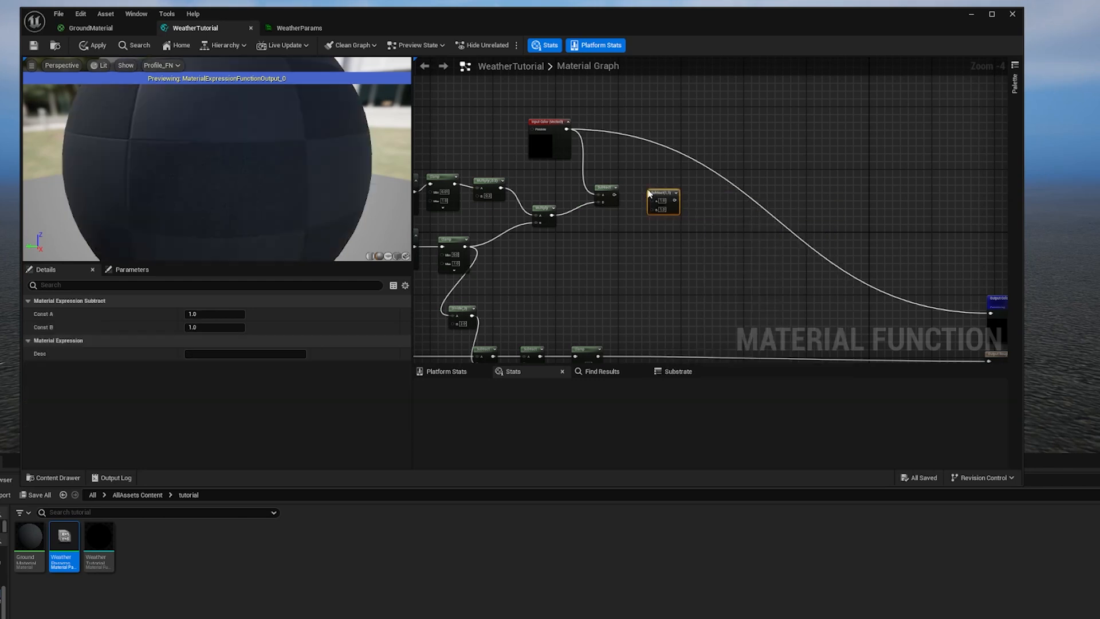
drag(613, 197, 657, 204)
scroll(638, 172, down, 2)
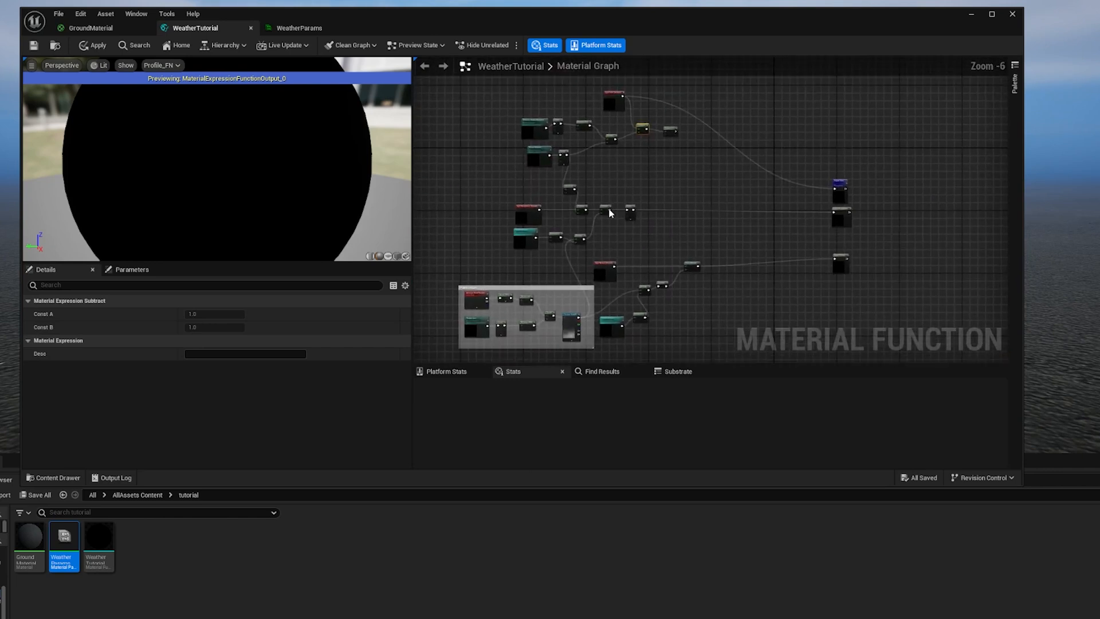
scroll(570, 237, up, 1)
right_drag(563, 299, 562, 223)
click(567, 311)
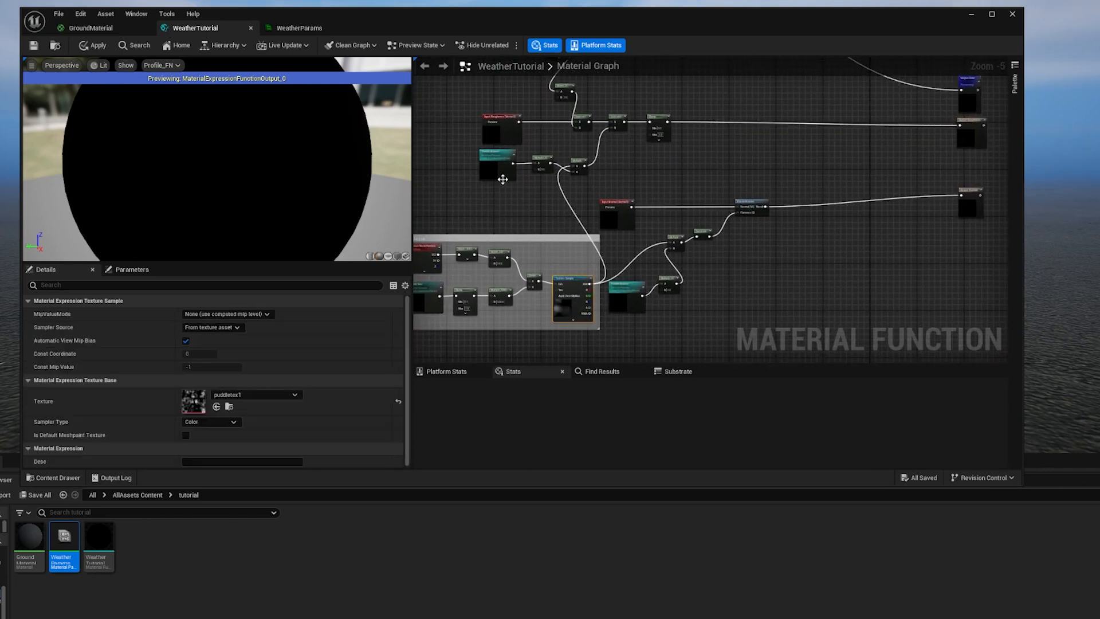
click(497, 168)
right_drag(584, 122, 553, 253)
drag(555, 299, 678, 147)
right_drag(680, 151, 626, 216)
drag(636, 194, 880, 276)
Move the Color, Roughness and Normal outputs closer to the node networks.
right_drag(652, 255, 765, 213)
right_drag(641, 181, 592, 201)
scroll(641, 197, down, 1)
right_drag(646, 318, 661, 196)
right_drag(752, 248, 637, 225)
right_drag(656, 269, 636, 307)
drag(638, 308, 628, 159)
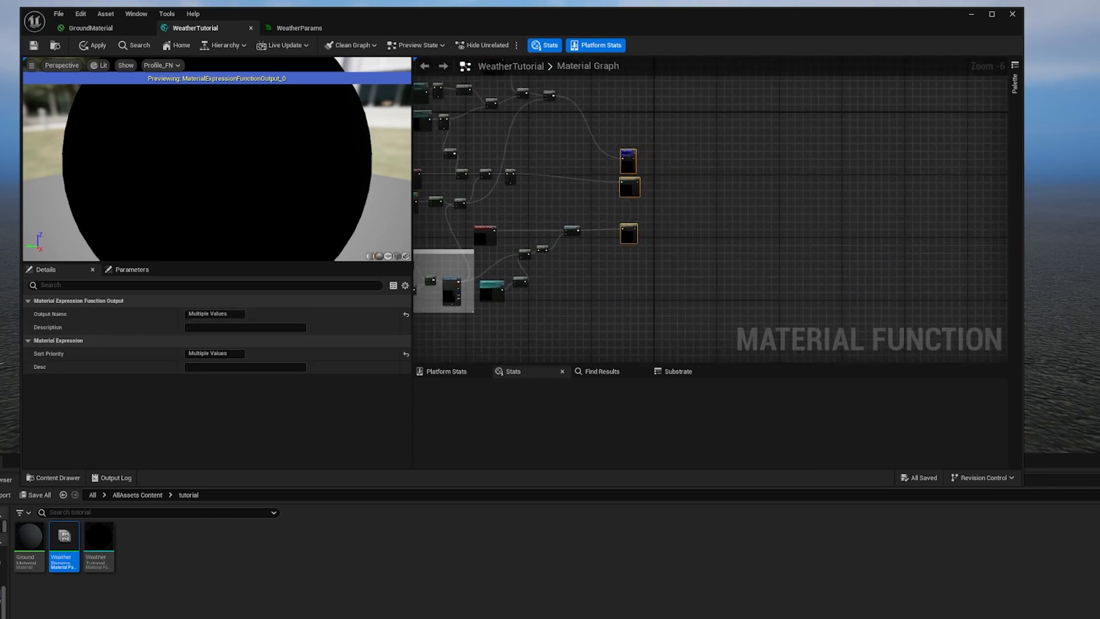
Enclose the Input Roughness, Puddle Amount and related math nodes in a comment titled "Roughness".
right_drag(435, 279, 558, 237)
scroll(478, 241, up, 2)
right_drag(565, 130, 511, 263)
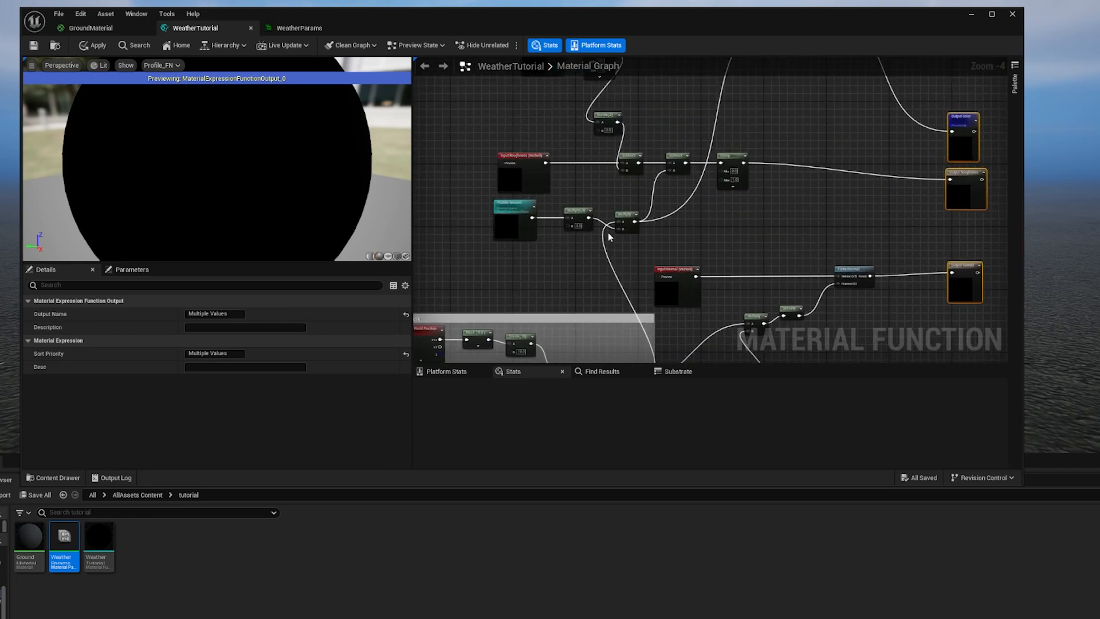
scroll(609, 236, down, 1)
drag(733, 244, 518, 152)
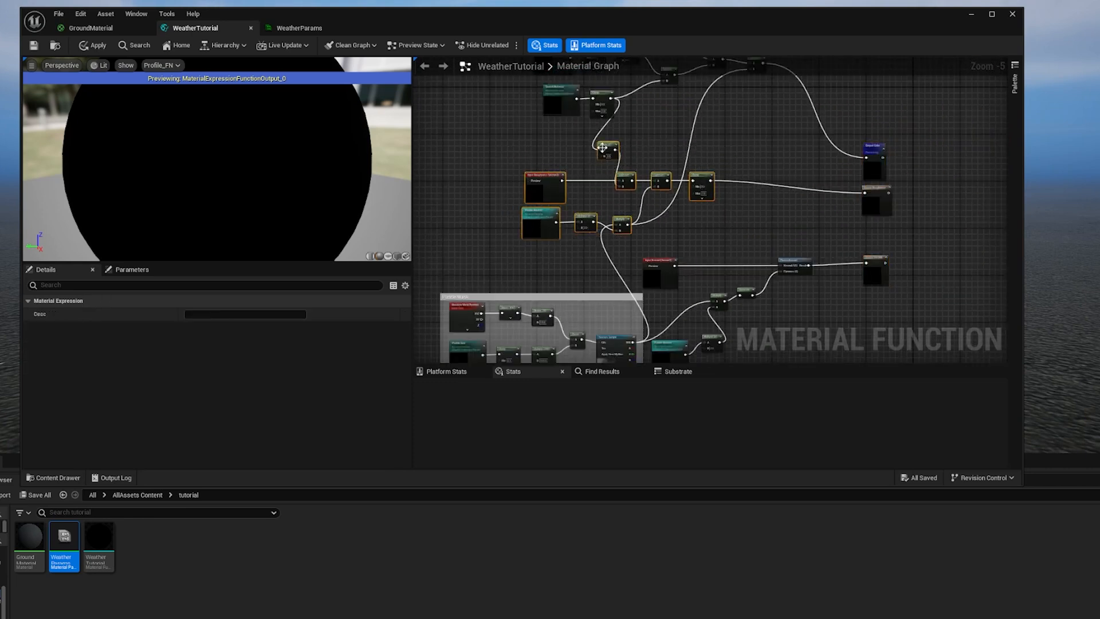
right_click(603, 148)
click(659, 223)
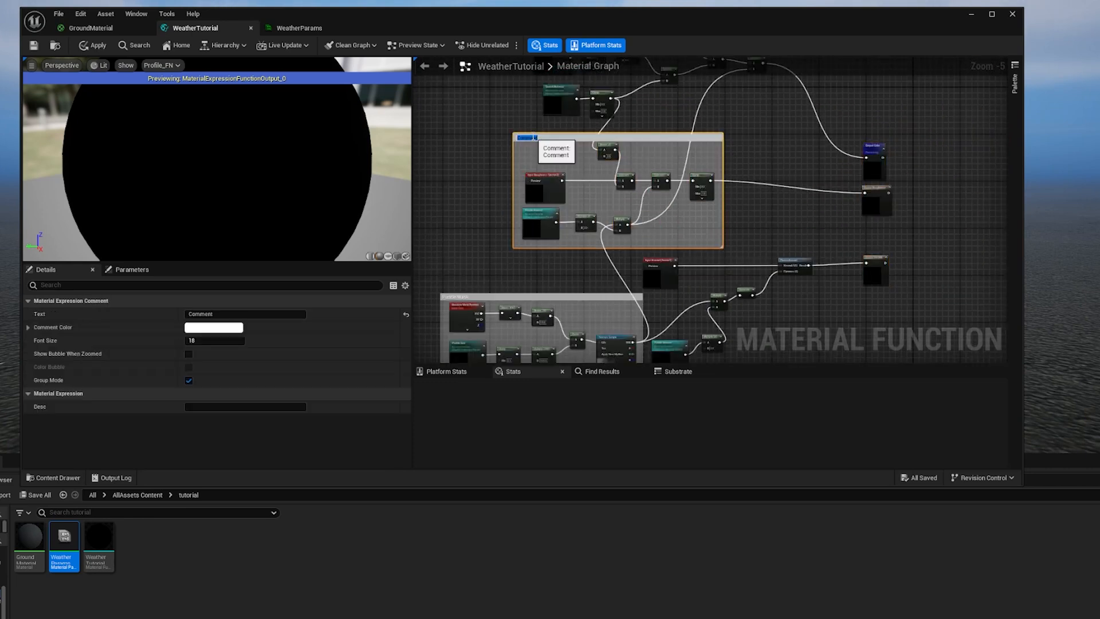
text(Roughness)
key(Return)
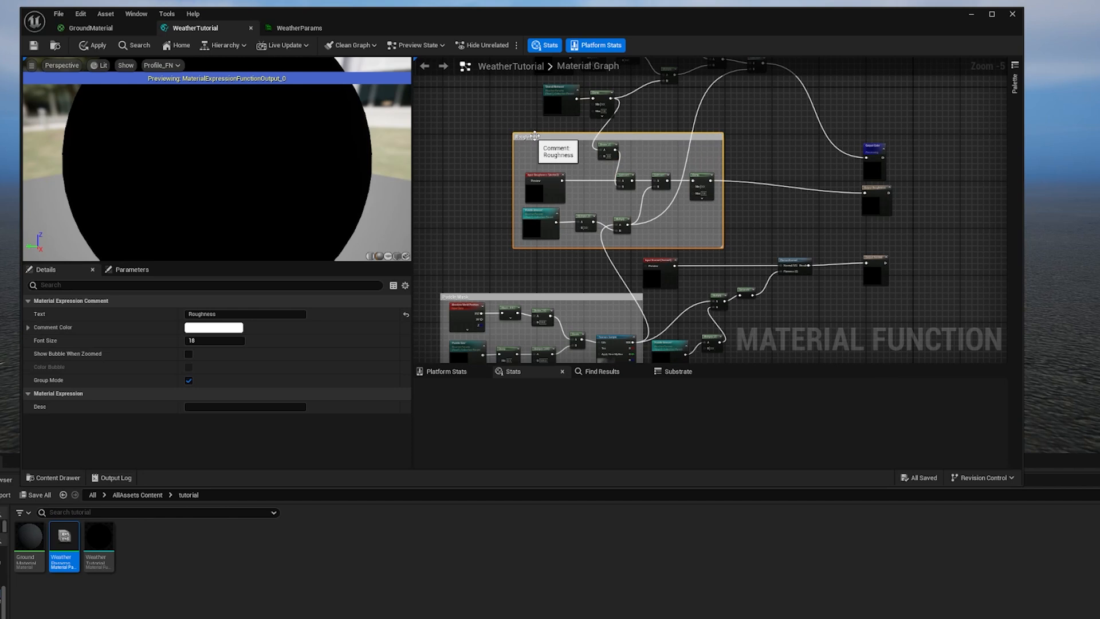
Compact the color network by shifting both wetness rows and their combining Multiply left and lowering Input Color toward the Subtract.
right_drag(671, 129, 624, 253)
drag(462, 150, 559, 234)
drag(593, 180, 540, 186)
drag(625, 199, 576, 190)
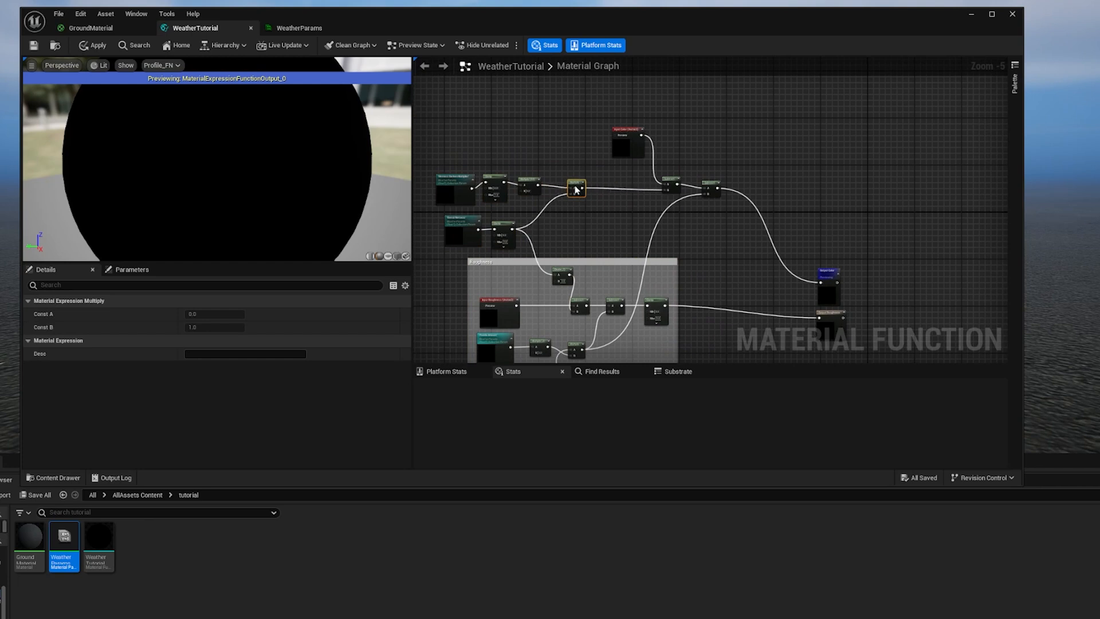
drag(637, 130, 637, 153)
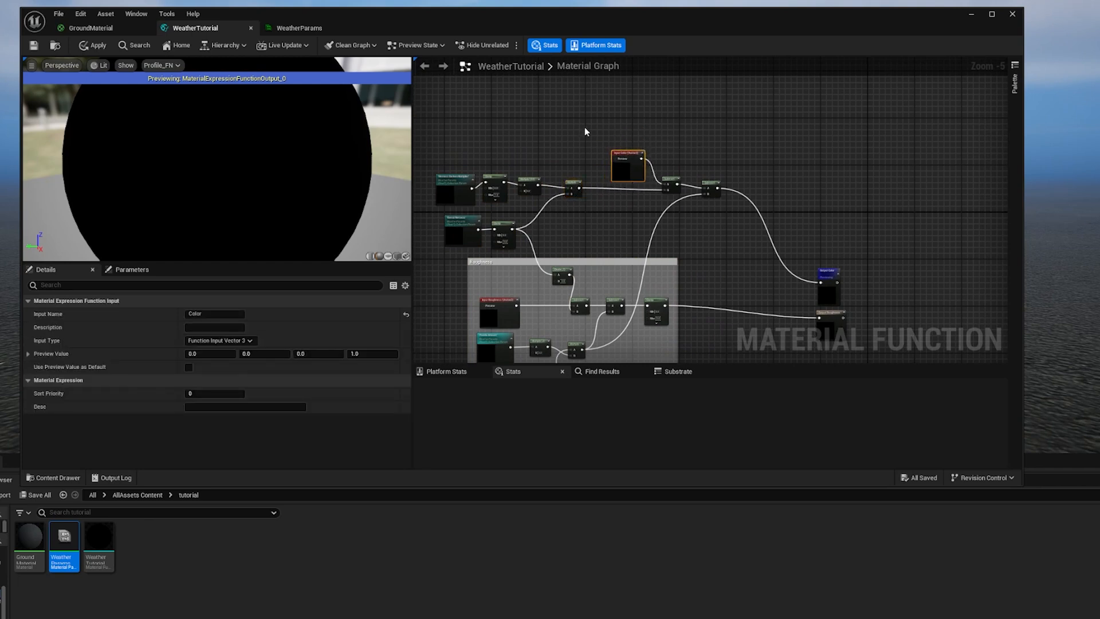
Enclose Input Color, the wetness Multiply and both color Subtracts in a comment titled "Darken where wet".
drag(584, 126, 720, 212)
right_click(713, 193)
click(747, 256)
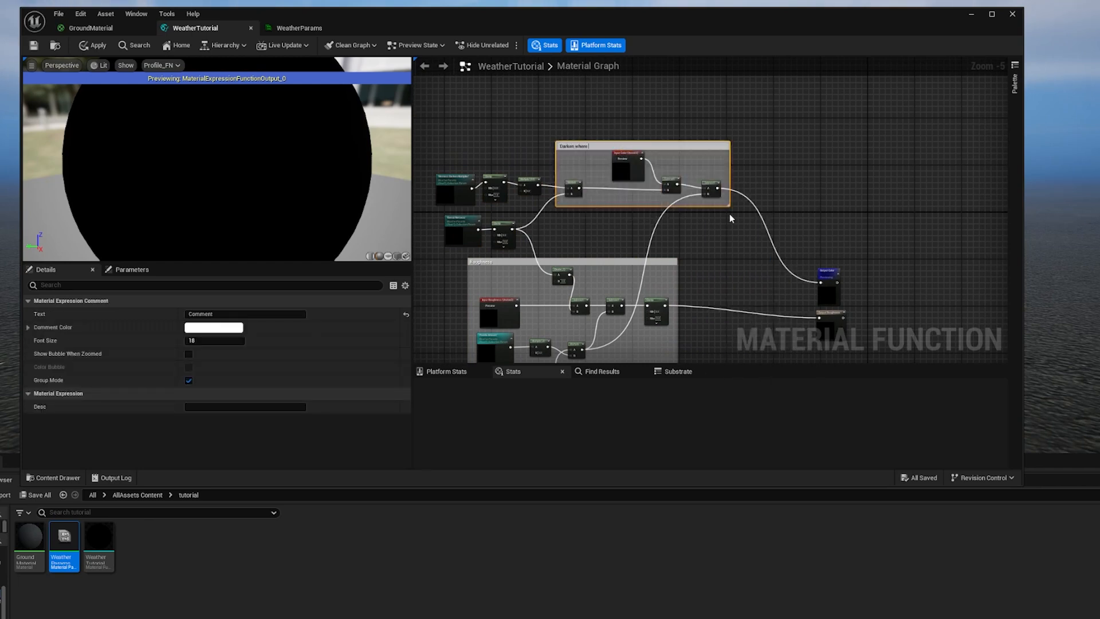
key(Return)
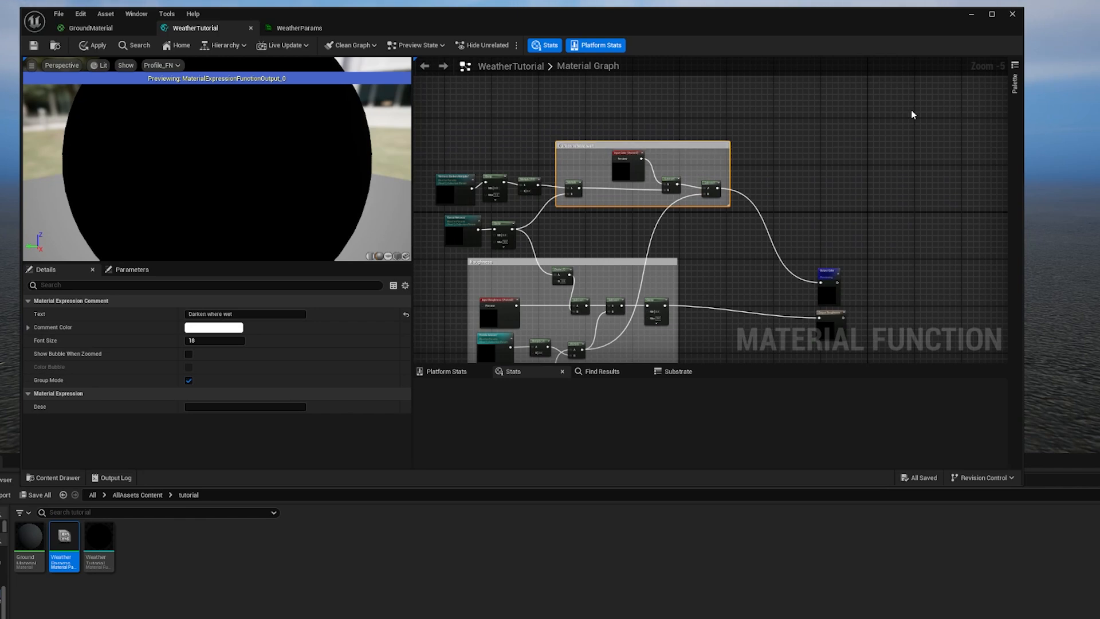
click(753, 170)
Arrange the puddle nodes tightly beneath Input Normal and FlattenNormal, and route the Puddle Mask wire below them through a reroute node.
right_drag(770, 210, 763, 111)
right_drag(713, 231, 726, 209)
scroll(773, 245, down, 2)
right_drag(736, 280, 632, 198)
scroll(679, 229, up, 2)
drag(613, 191, 621, 192)
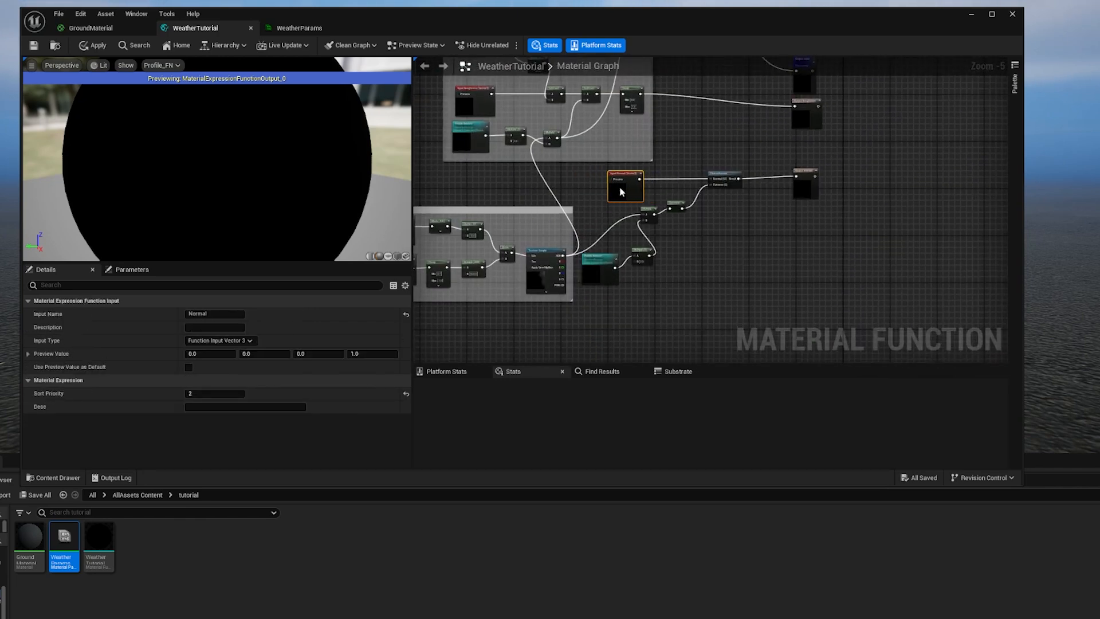
drag(597, 262, 699, 194)
click(635, 233)
drag(635, 237, 648, 214)
double_click(586, 251)
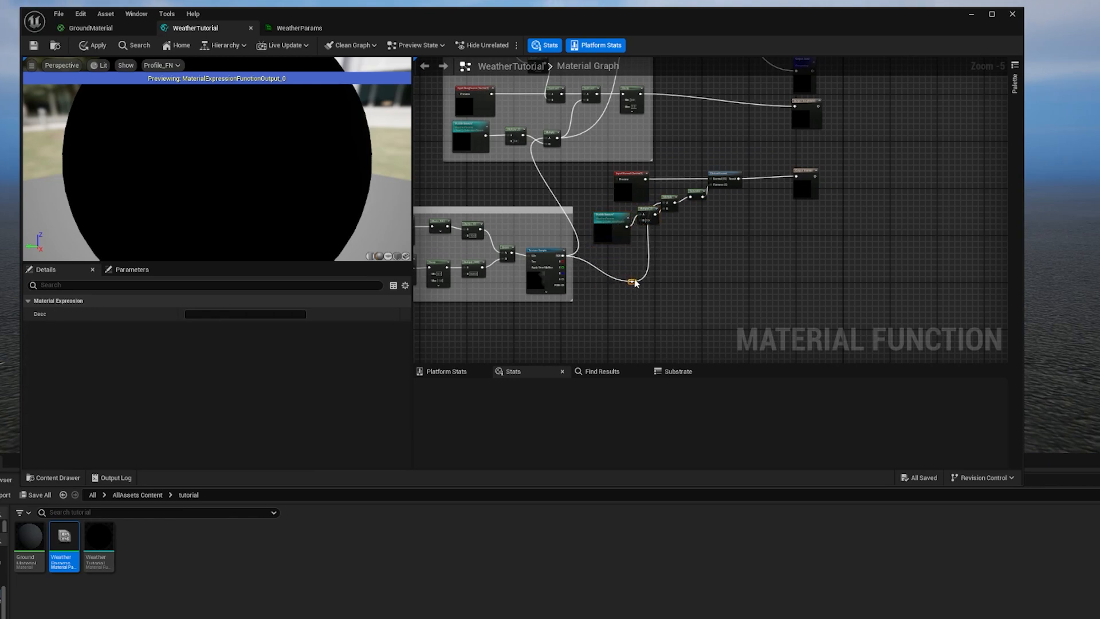
Enclose Input Normal, FlattenNormal and the puddle flattening nodes in a comment titled "Flatten Puddles".
drag(586, 170, 759, 243)
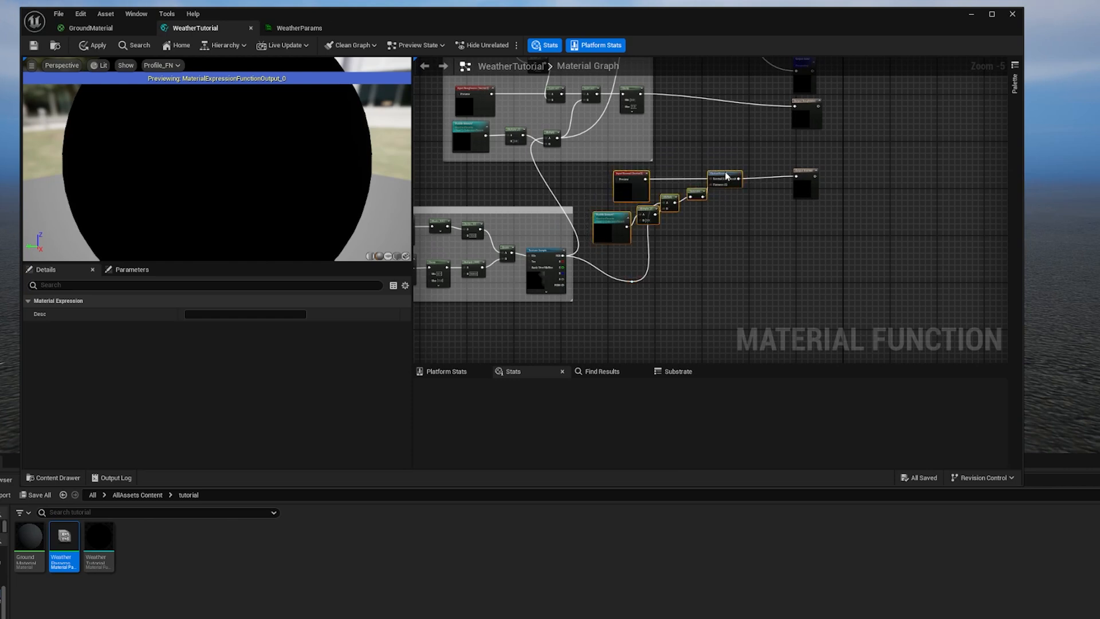
right_click(726, 175)
click(767, 251)
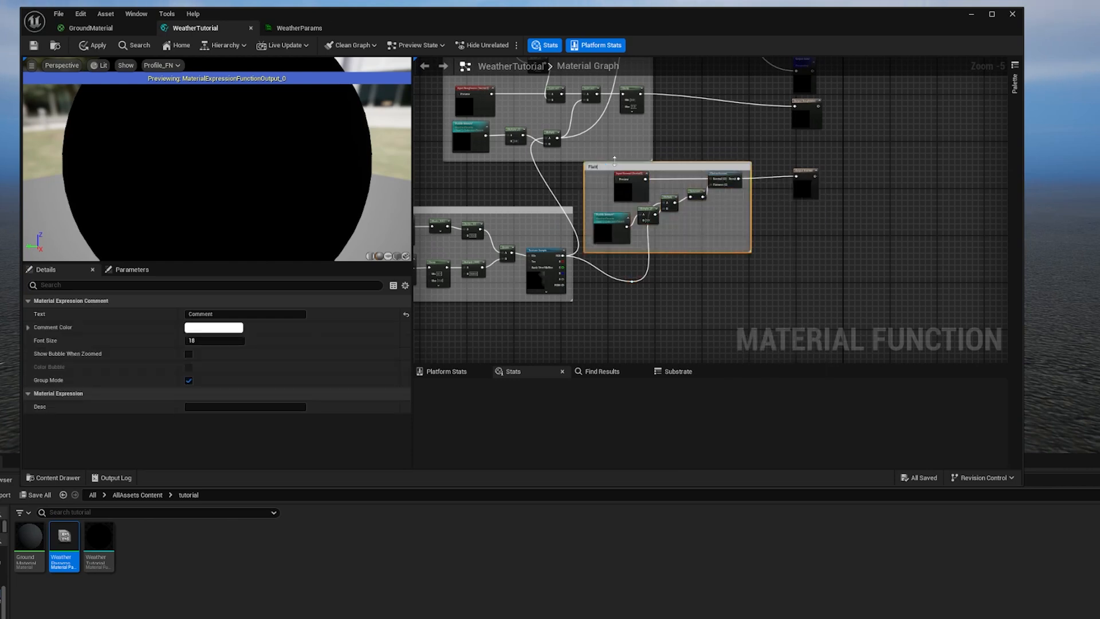
text(Flatten Puddles)
key(Return)
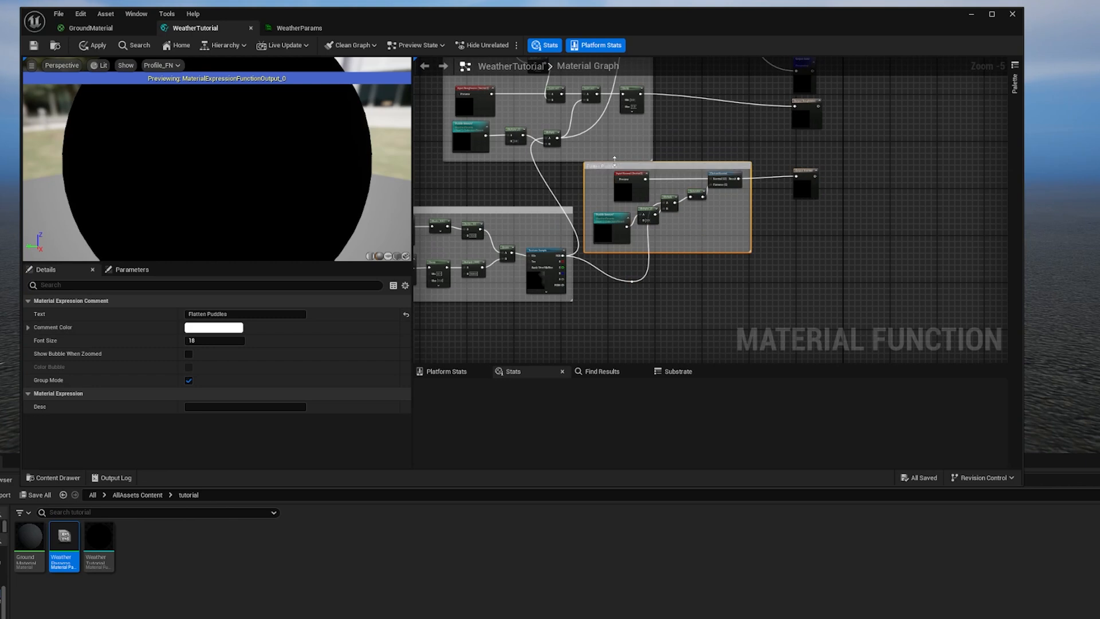
click(821, 256)
Save the WeatherTutorial material function and look over the complete commented graph.
right_drag(789, 251, 796, 256)
scroll(800, 254, down, 1)
scroll(792, 254, up, 1)
key(ctrl+s)
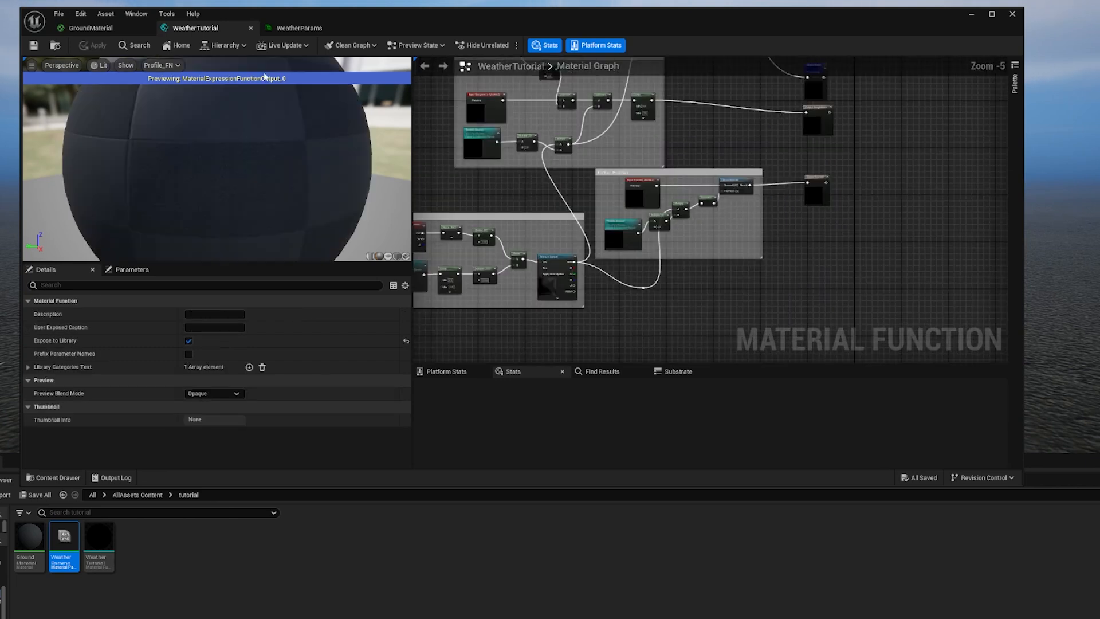
right_drag(797, 195, 817, 231)
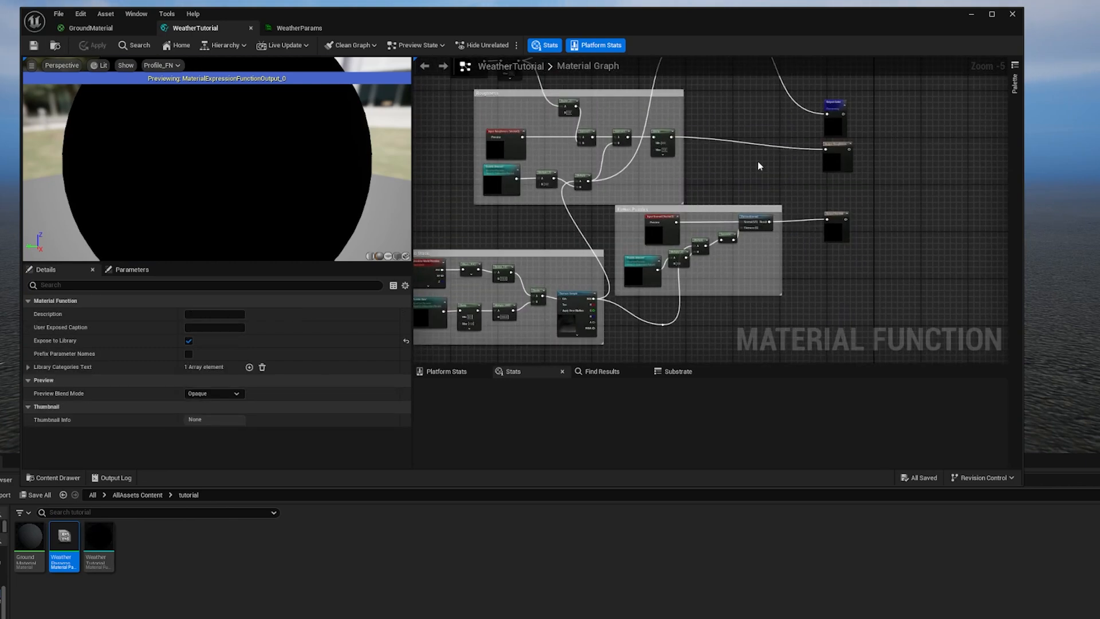
right_drag(737, 172, 752, 225)
scroll(751, 225, down, 2)
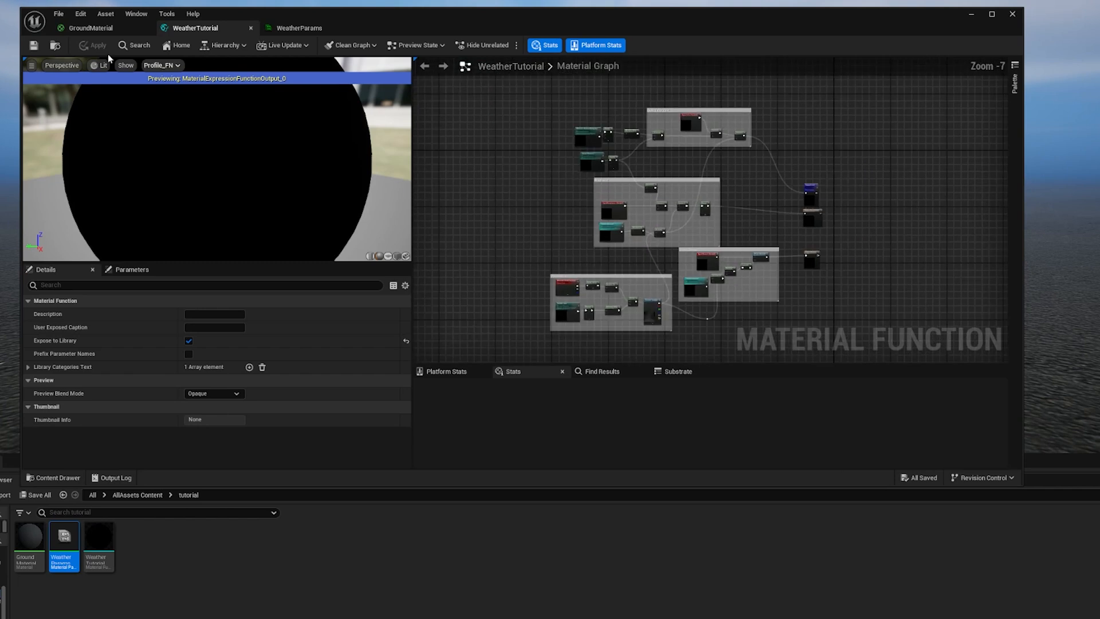
Switch to GroundMaterial, minimize the material editor and inspect the ground surface in the level viewport.
click(91, 28)
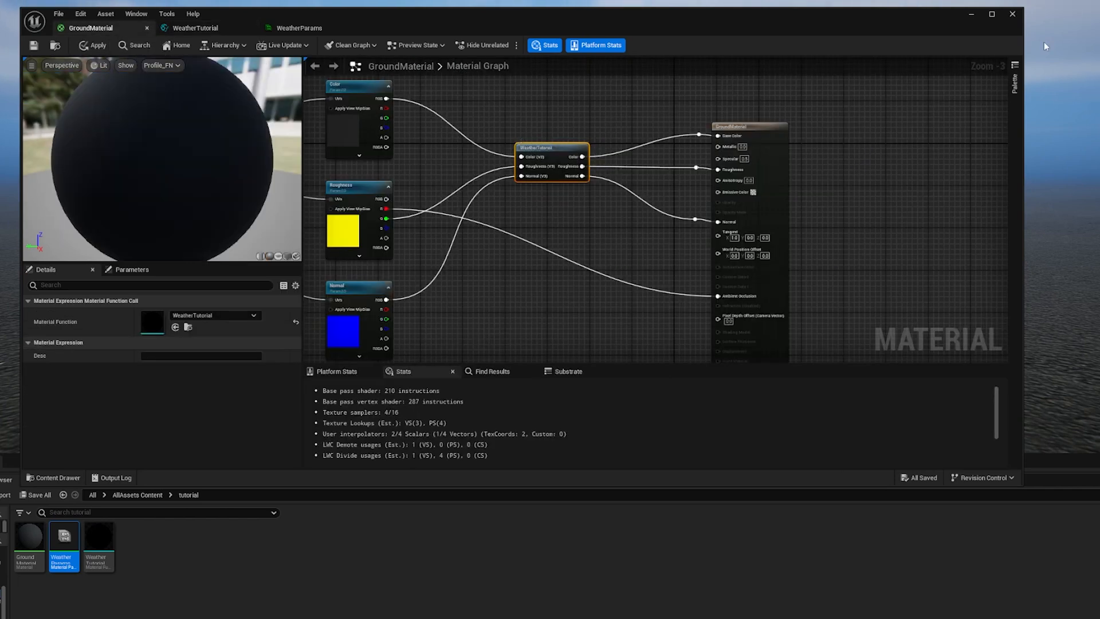
click(971, 16)
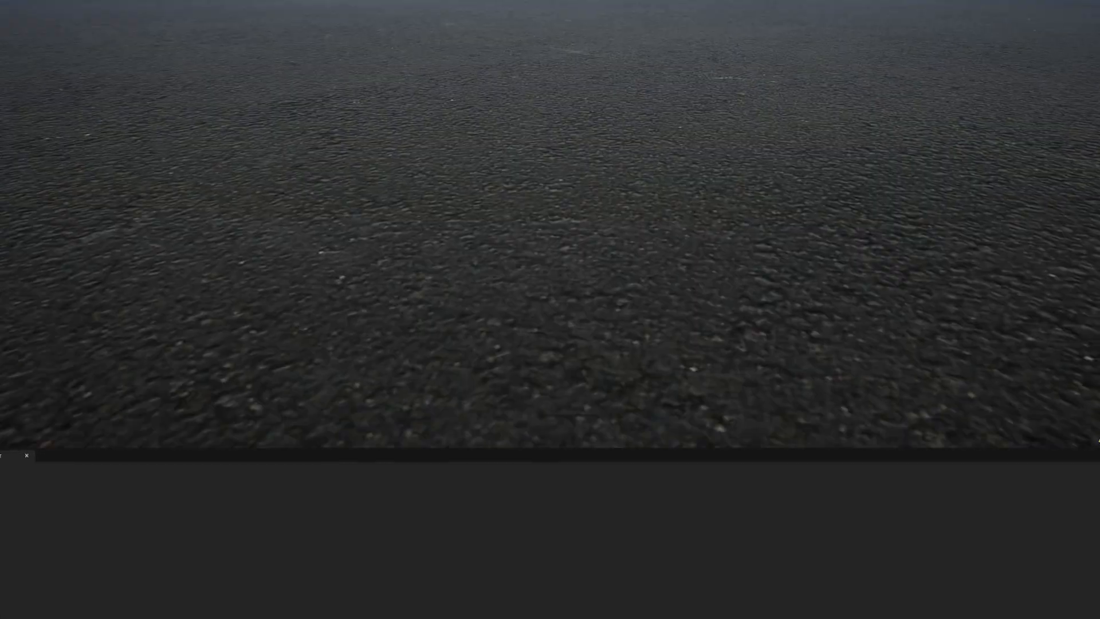
right_drag(550, 229, 550, 152)
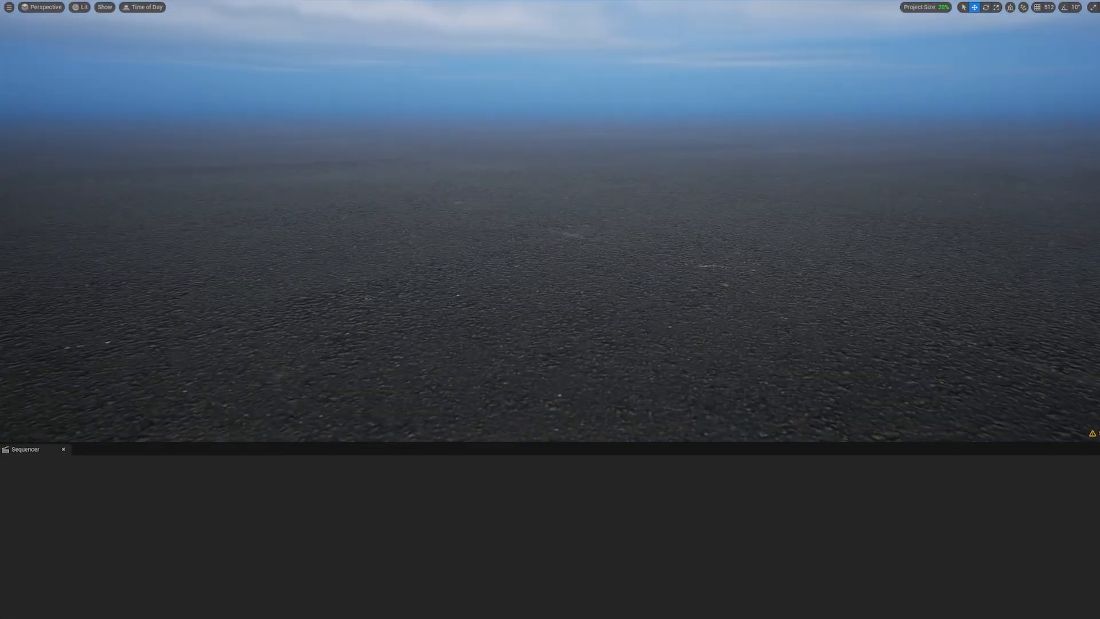
key(q)
mouse_move(474, 300)
right_down()
mouse_move(474, 265)
mouse_move(474, 302)
right_up()
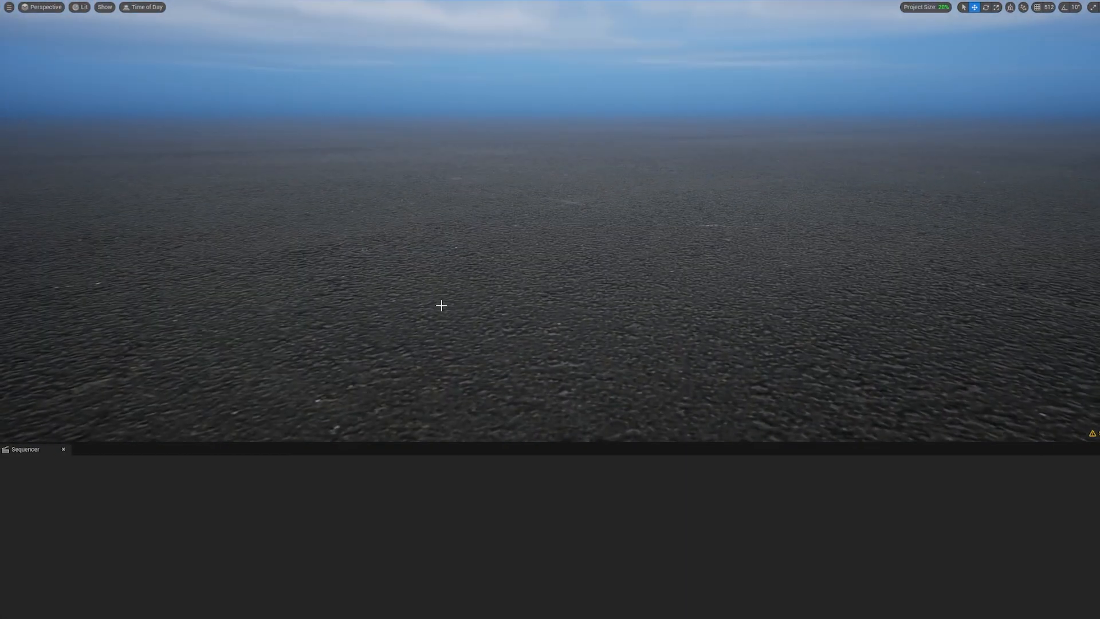
Bring up the Content Browser, create a Level Sequence in the tutorial folder and open it in Sequencer.
key(alt+Tab)
key(alt+Tab)
key(alt+Tab)
key(alt+Tab)
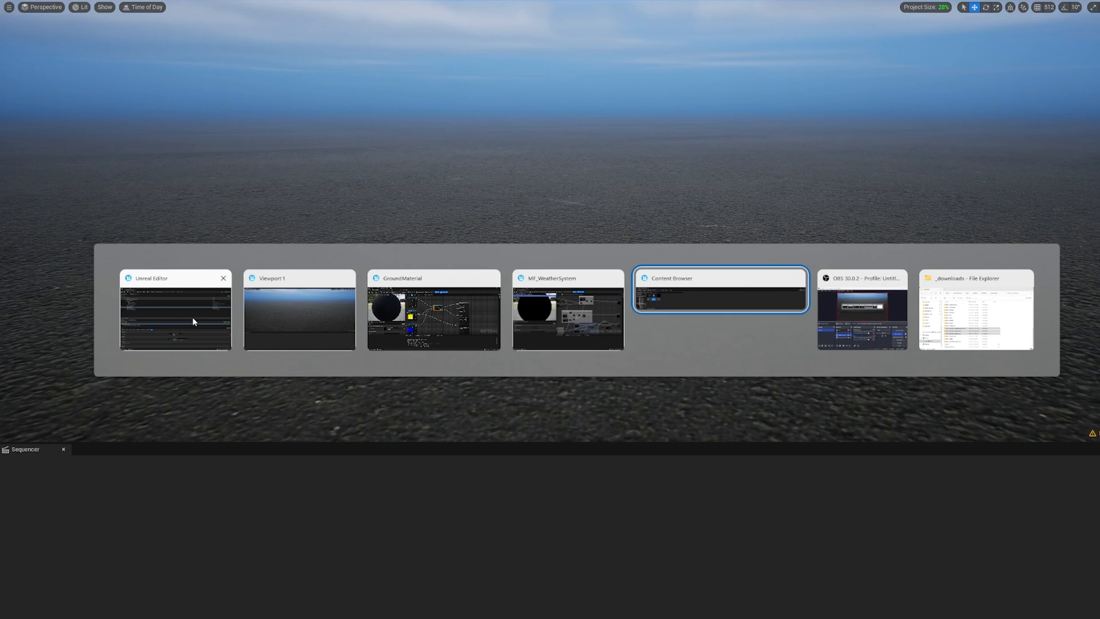
right_click(233, 545)
text(seq)
click(272, 256)
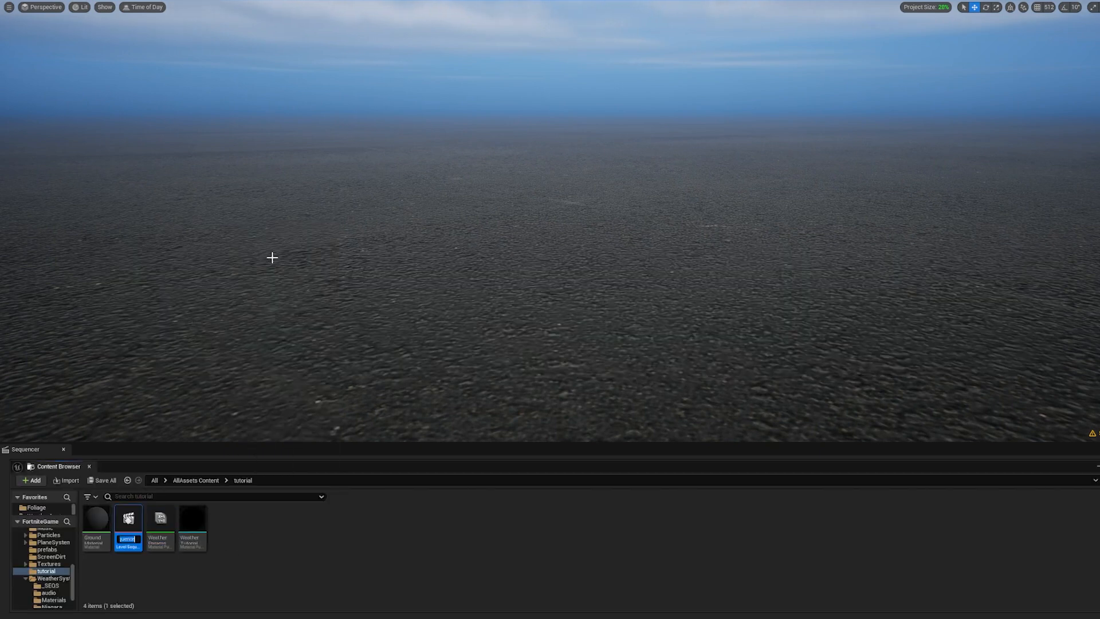
key(Return)
double_click(127, 520)
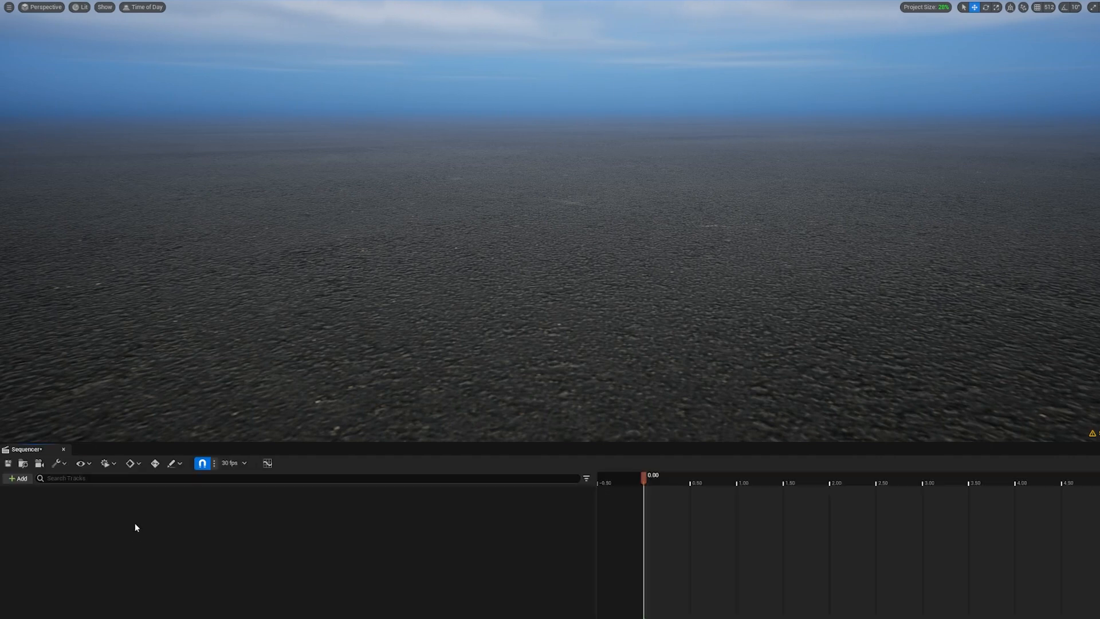
Add a Material Parameter Collection track for WeatherParams to the level sequence.
click(17, 479)
mouse_move(53, 436)
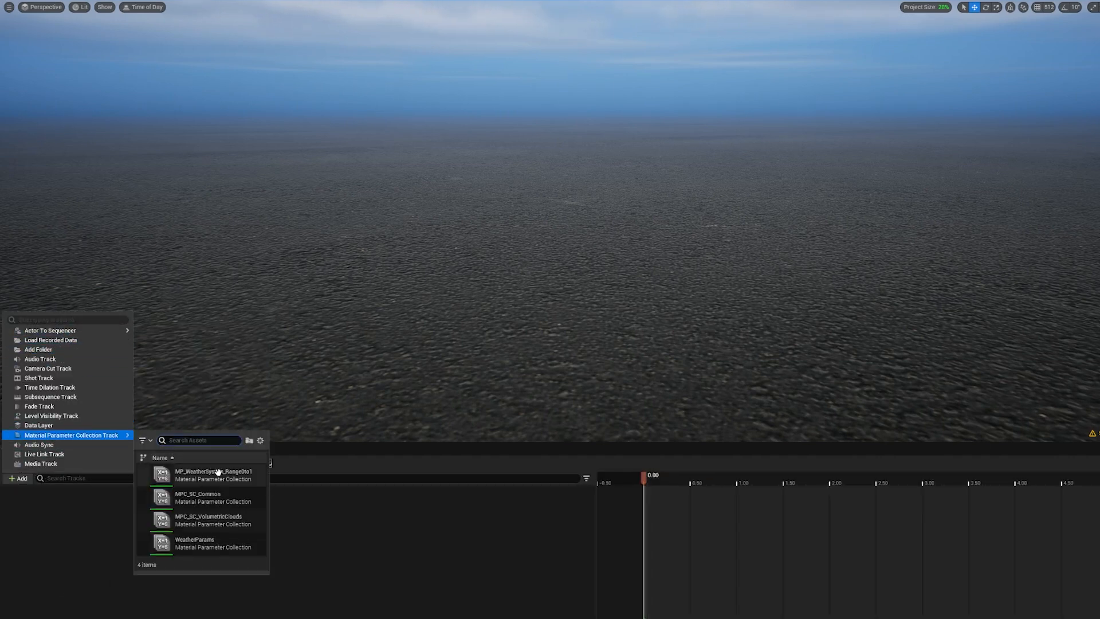
click(204, 543)
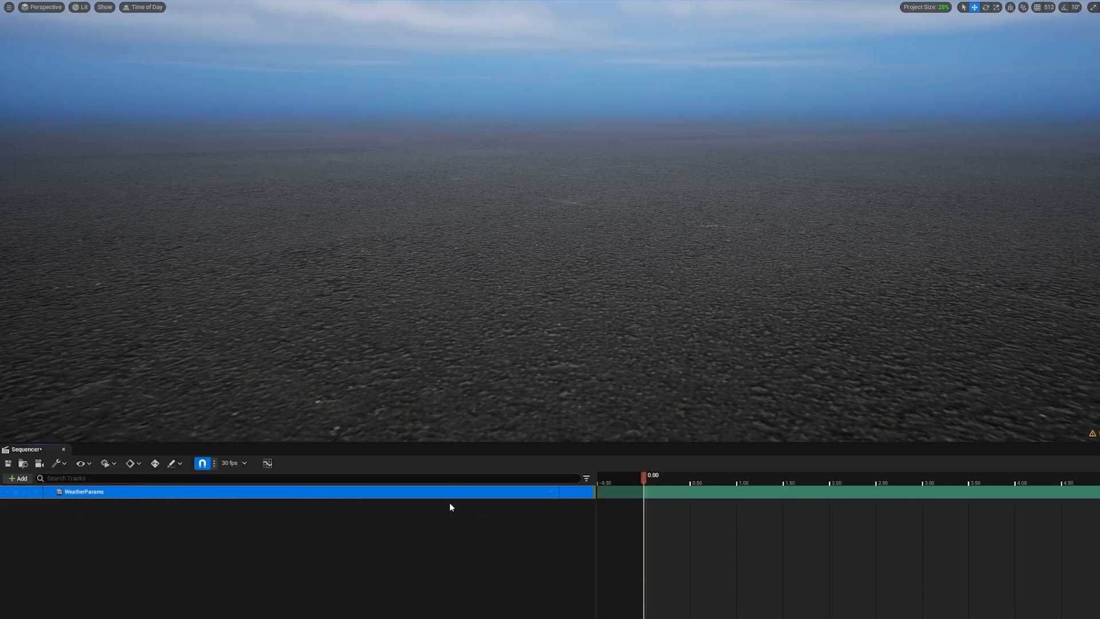
Add the Overal Wetness, Puddle Amount, Puddle Size and Wetness Darken Multiplier scalar parameters to the WeatherParams track and expand it.
click(550, 493)
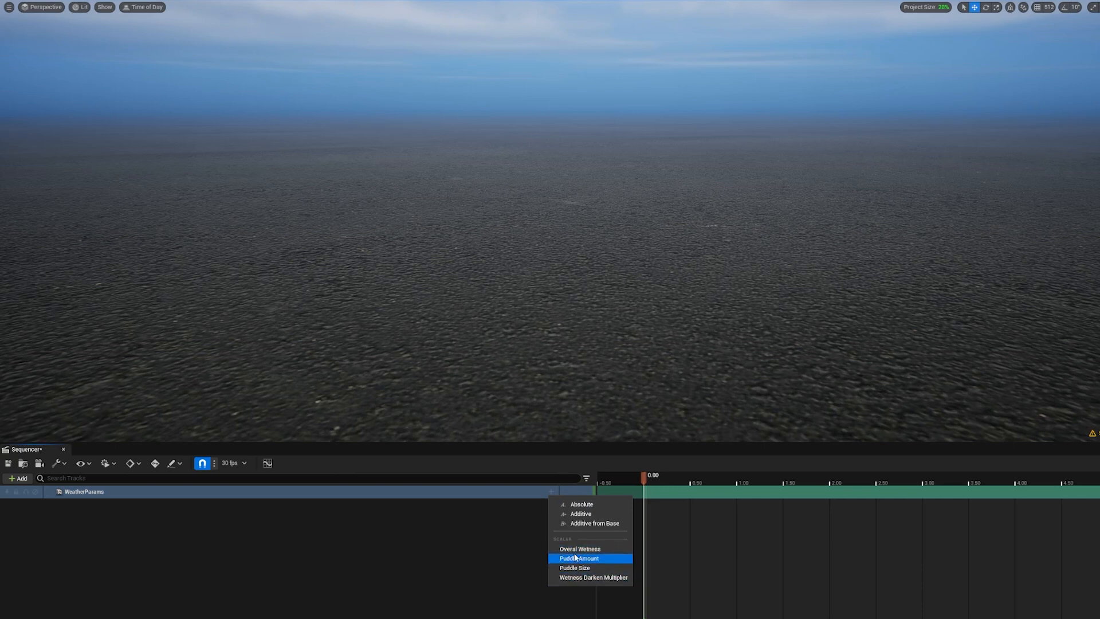
click(570, 549)
click(551, 492)
click(573, 556)
click(551, 492)
click(570, 567)
click(551, 491)
click(574, 578)
click(51, 491)
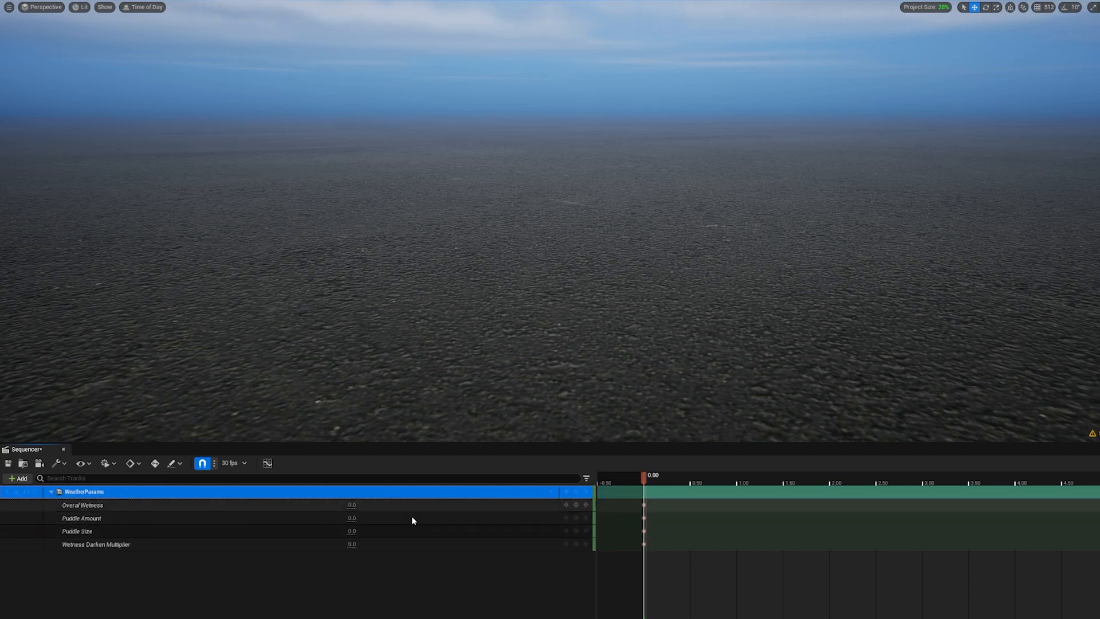
Key Overal Wetness, Puddle Amount, Puddle Size and Wetness Darken Multiplier at 1.0 at the end of the sequence.
click(80, 518)
click(84, 506)
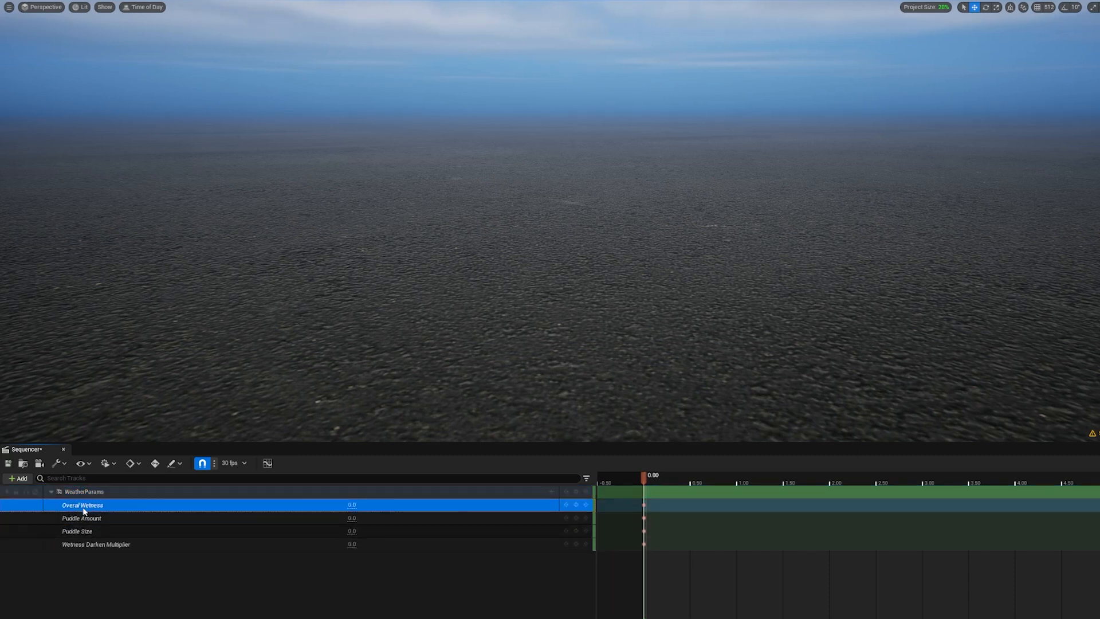
click(82, 544)
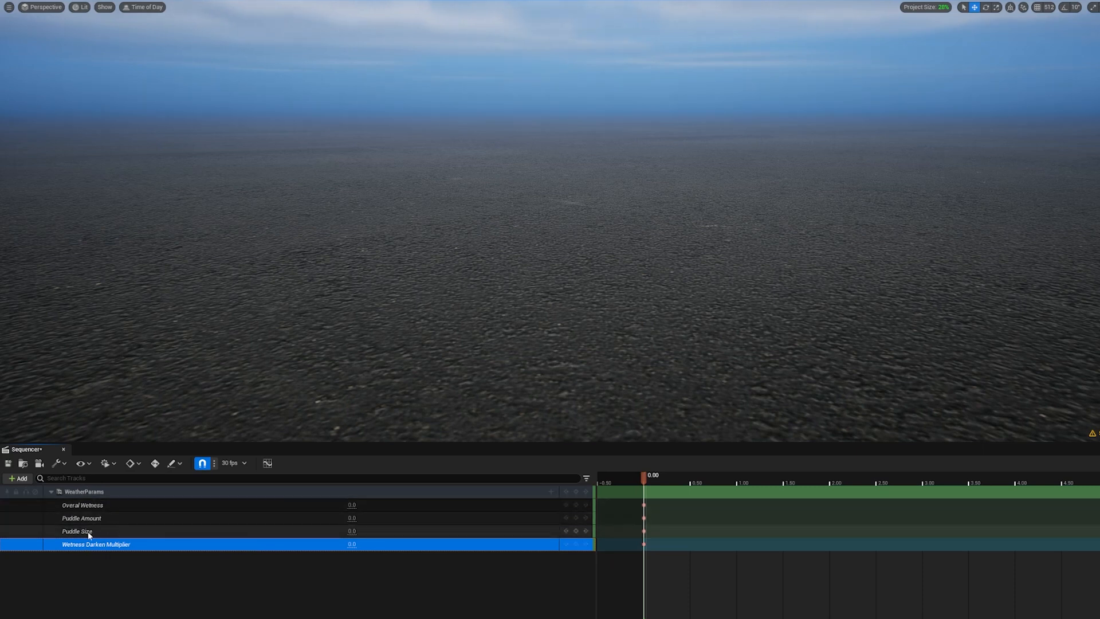
click(87, 530)
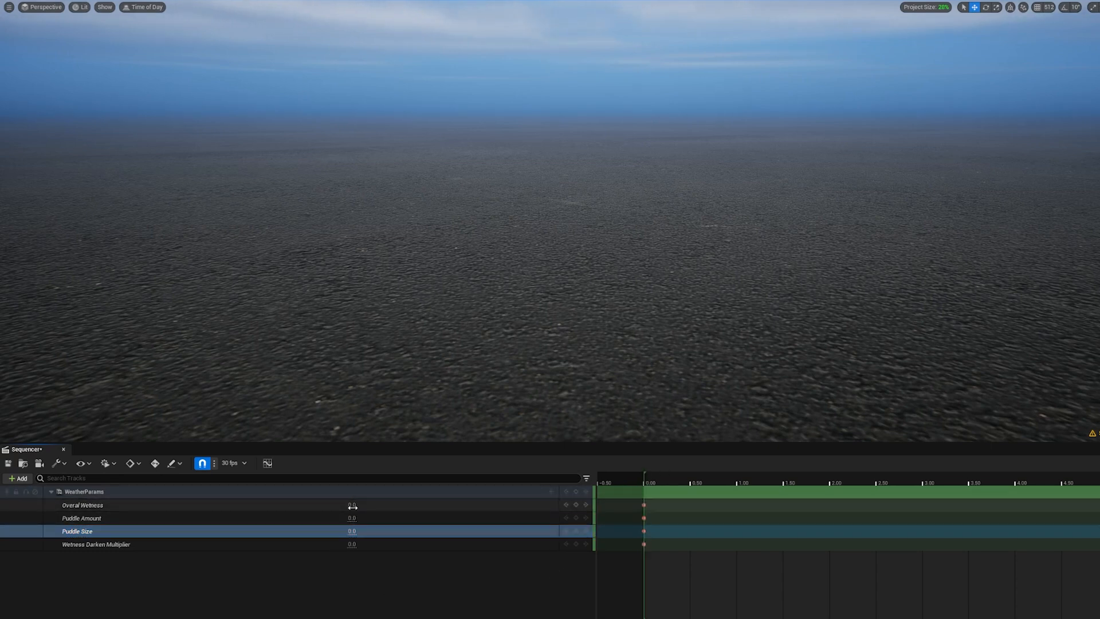
text(1)
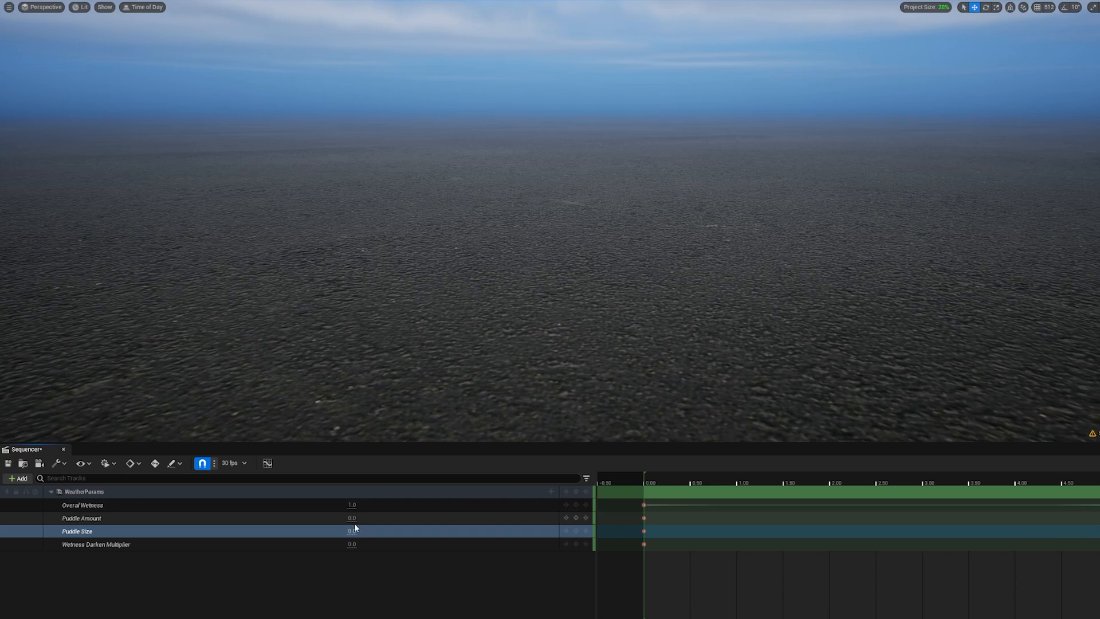
text(1)
key(Return)
text(1)
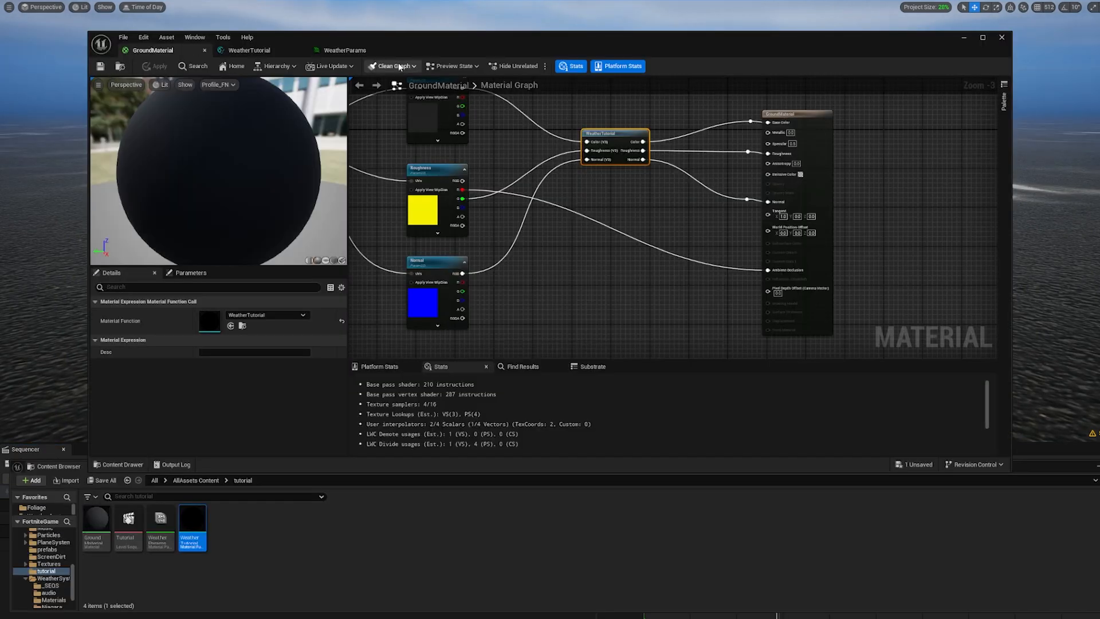
Minimize the GroundMaterial editor and scrub the sequence to preview the wetness and puddles building up on the ground.
drag(449, 49, 451, 66)
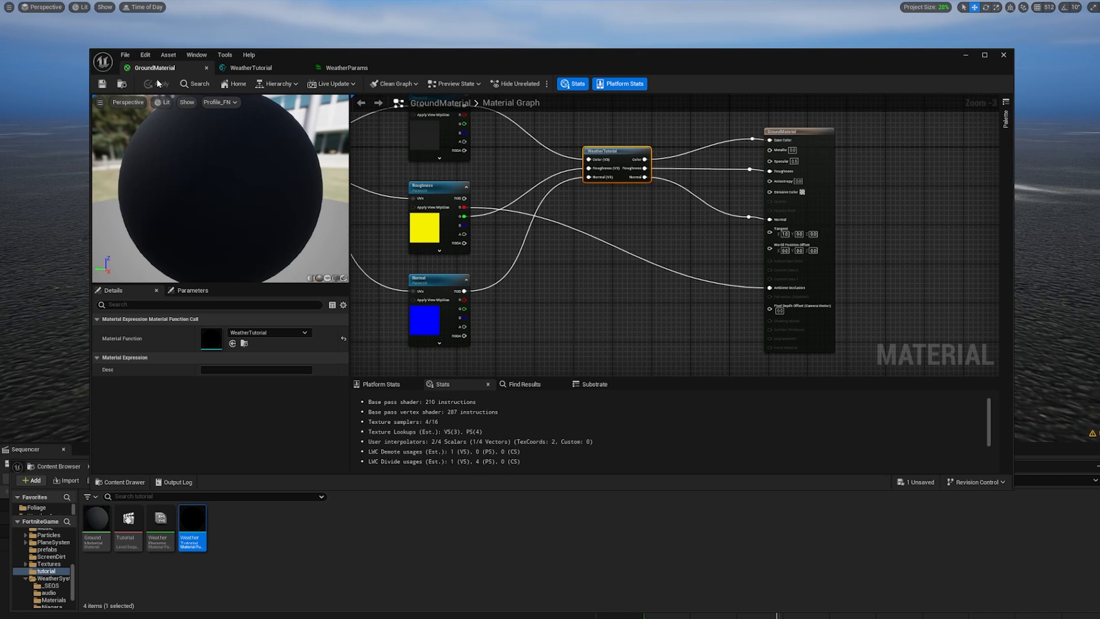
click(445, 83)
click(447, 84)
click(965, 59)
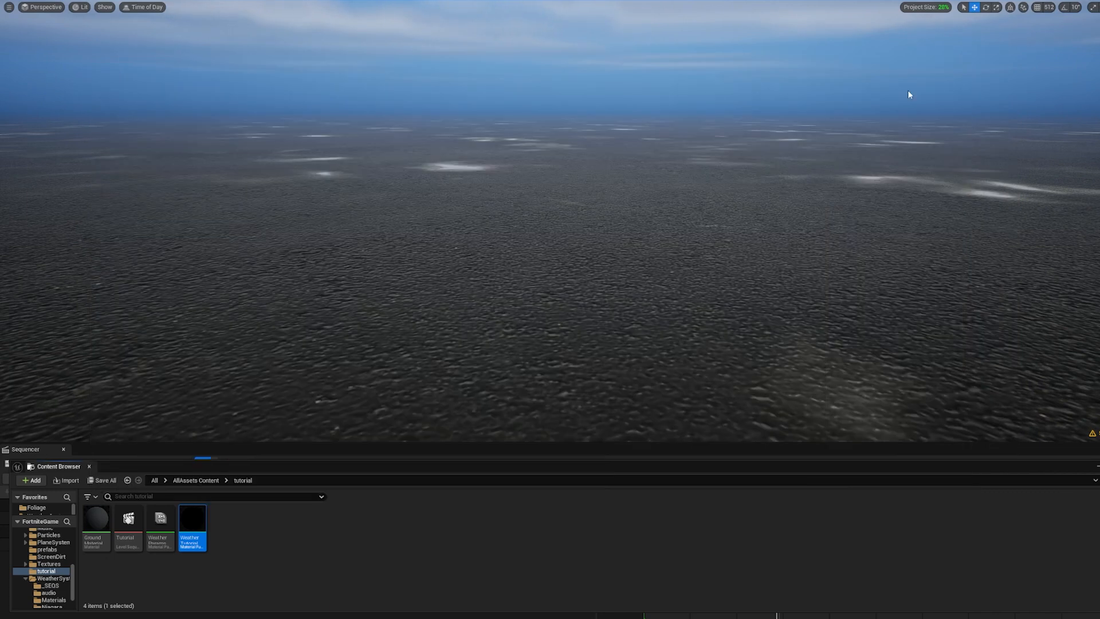
click(695, 450)
drag(777, 480, 977, 478)
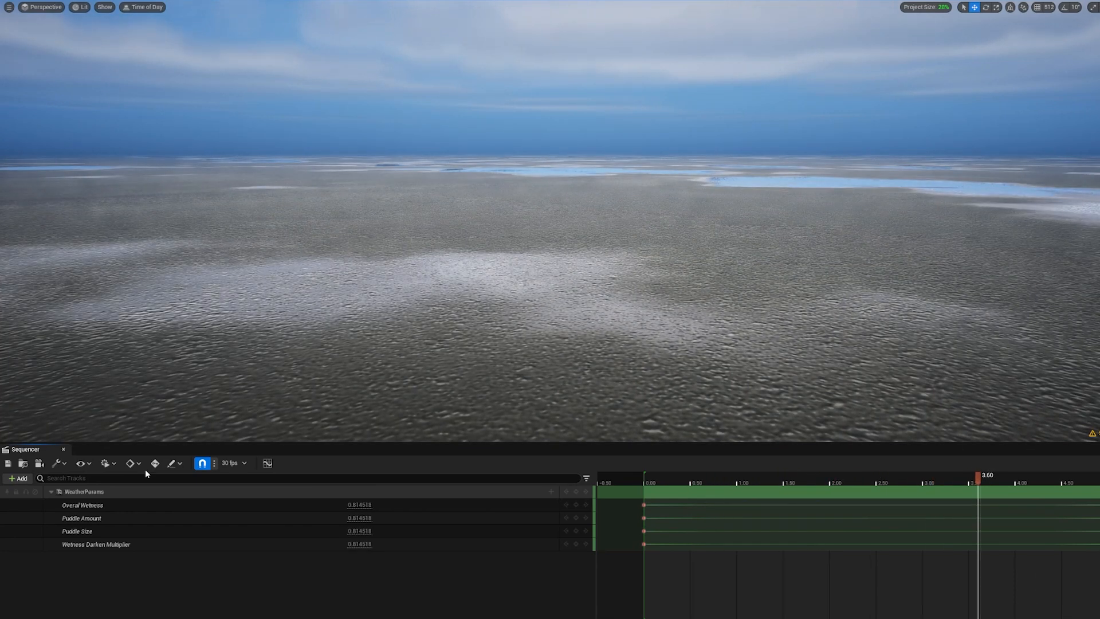
Leave Puddle Size with a single key at the end of the sequence and reduce its value to 0.18.
click(643, 532)
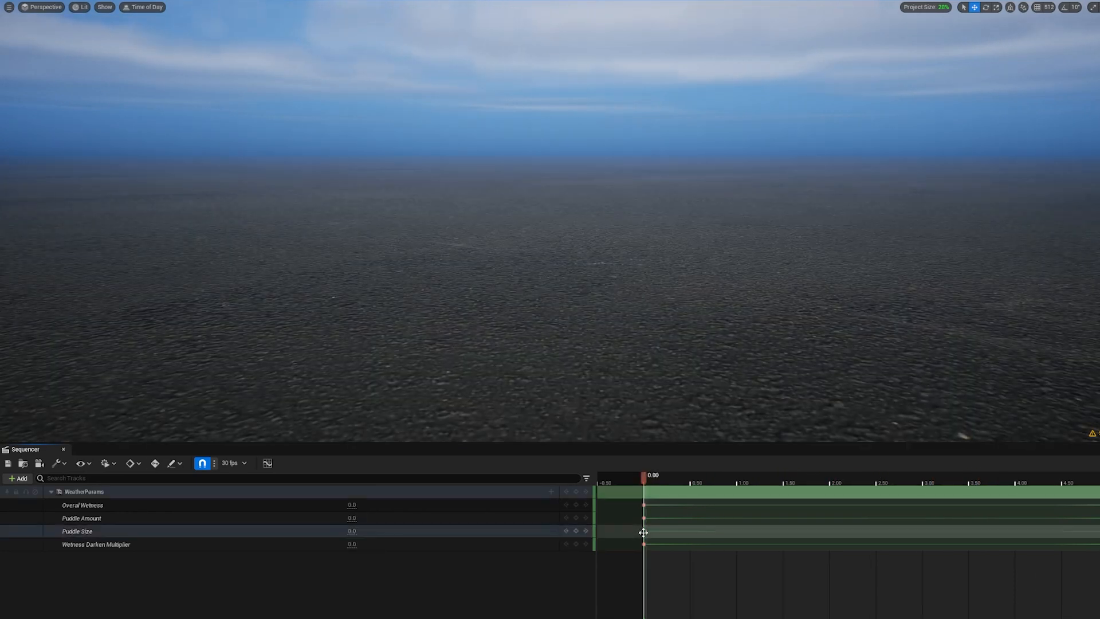
drag(1098, 530, 644, 532)
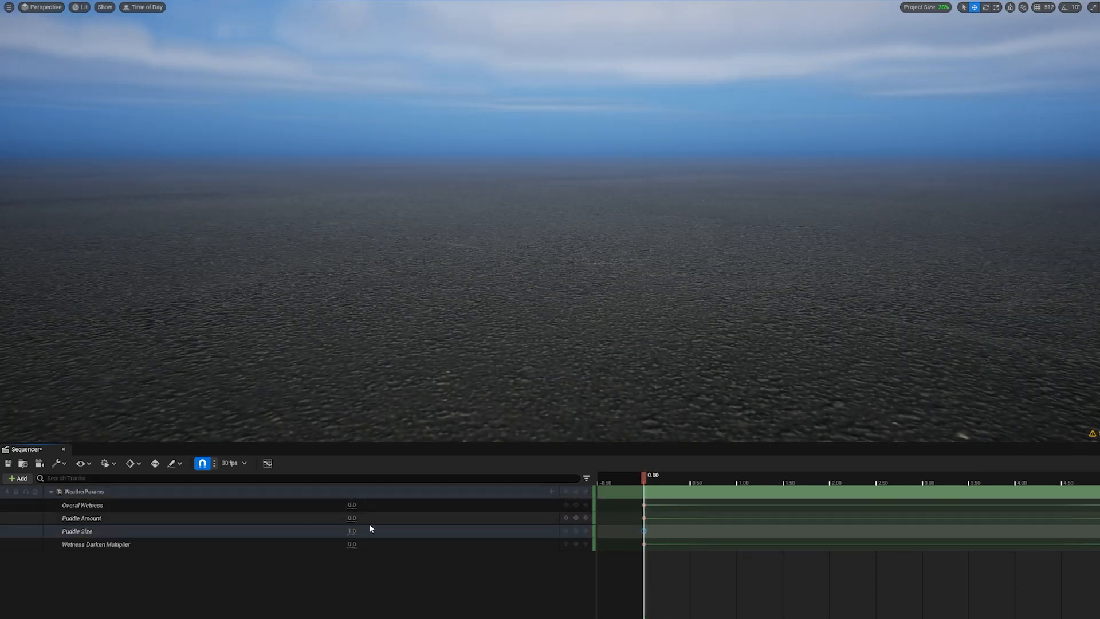
drag(643, 532, 1089, 530)
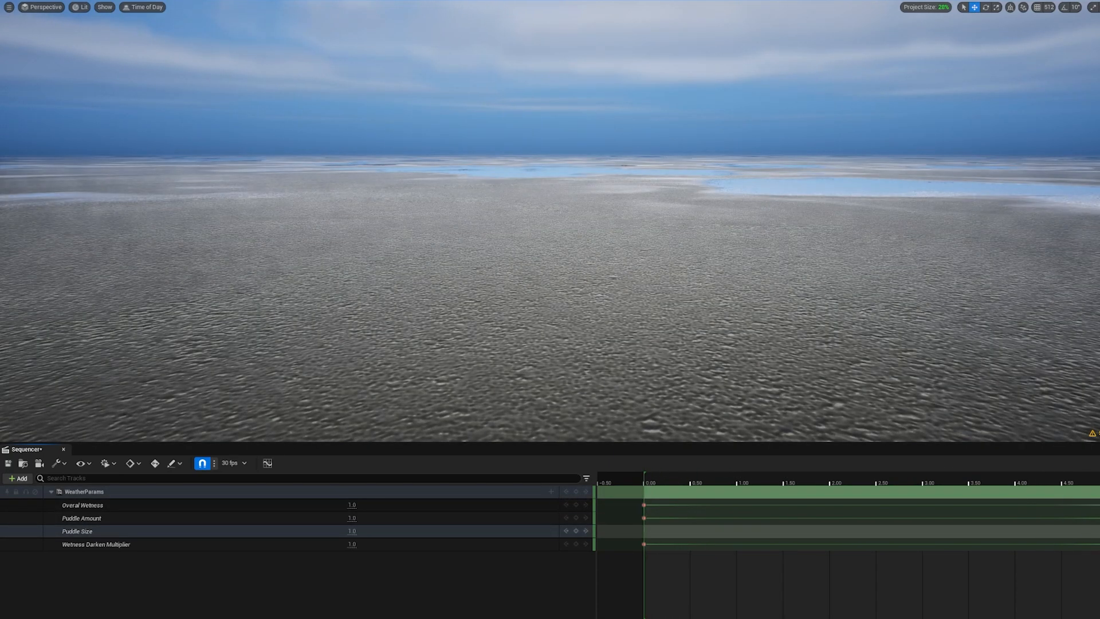
drag(354, 531, 311, 531)
Raise the Puddle Amount at the end of the sequence to about 5.86 and lower Overal Wetness to about 0.69.
right_drag(435, 286, 458, 309)
click(639, 482)
key(space)
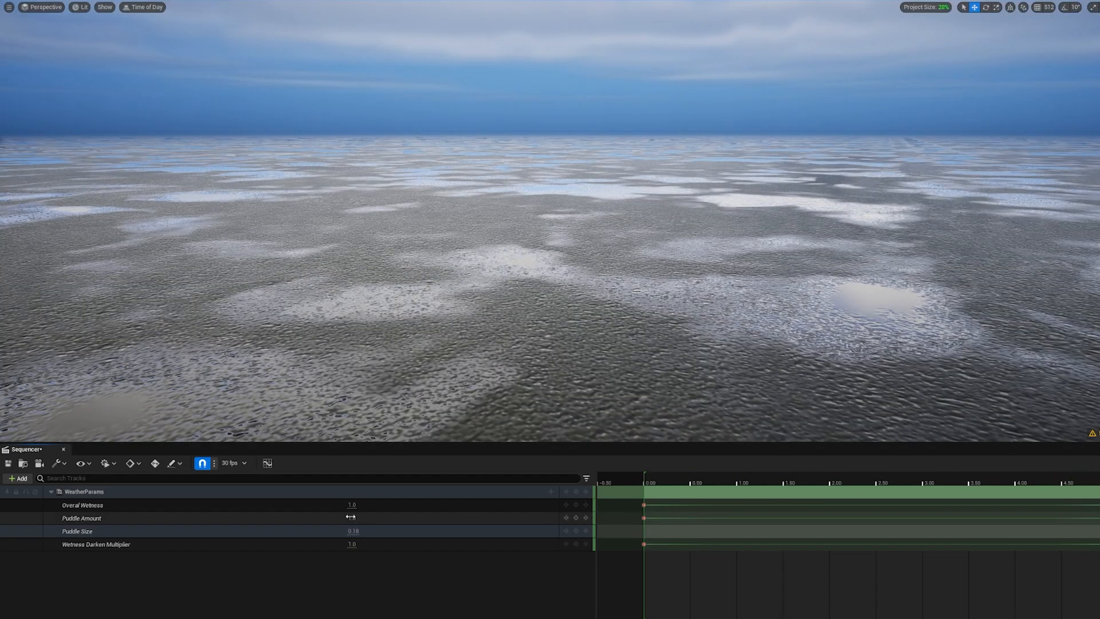
mouse_move(356, 518)
mouse_down()
mouse_move(446, 517)
mouse_move(349, 517)
mouse_move(418, 517)
mouse_move(365, 517)
mouse_up()
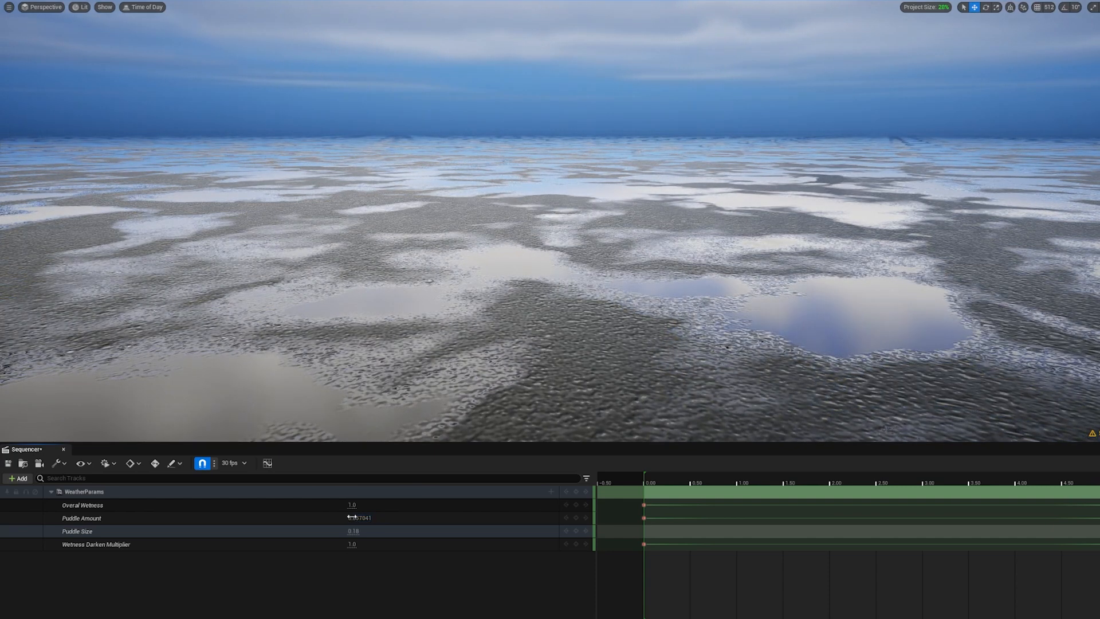
mouse_move(359, 505)
mouse_down()
mouse_move(327, 504)
mouse_move(347, 505)
mouse_up()
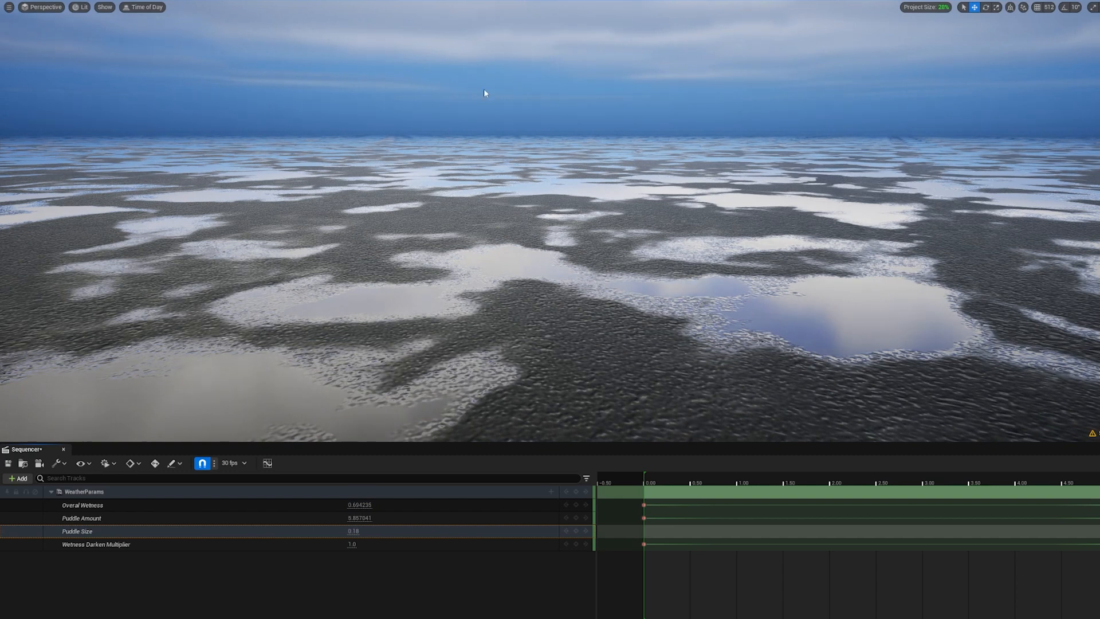
Move around the wet ground and scrub the sequence to 4.60 to examine how the puddles form and reflect the sky.
key(alt+Tab)
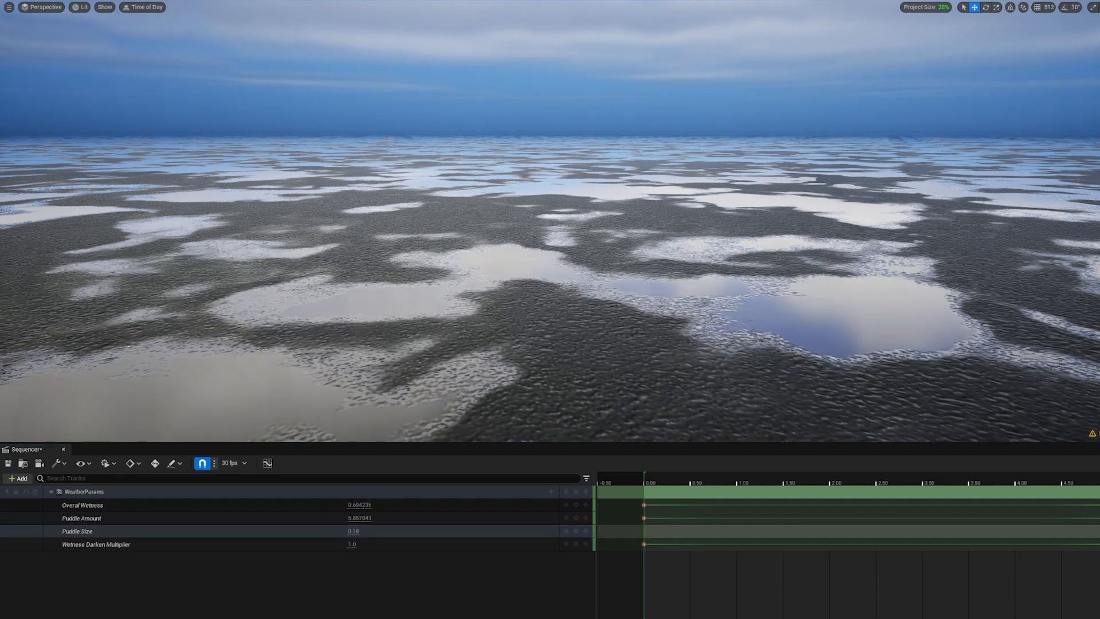
right_drag(294, 244, 210, 206)
key(g)
key(q)
key(e)
key(q)
key(e)
drag(723, 480, 1072, 483)
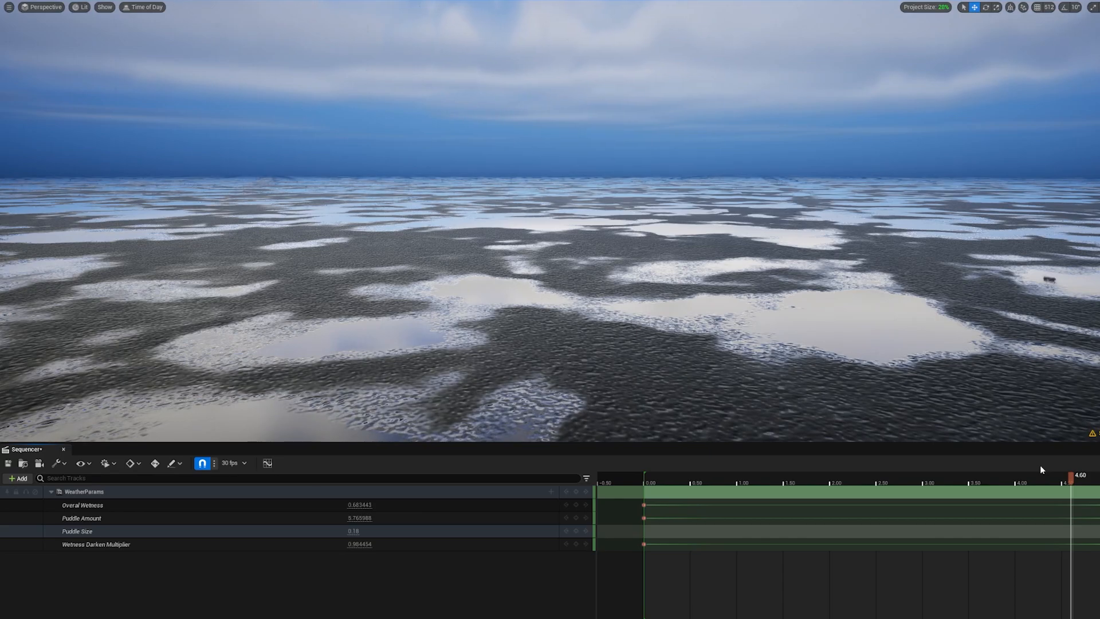
right_drag(974, 344, 809, 395)
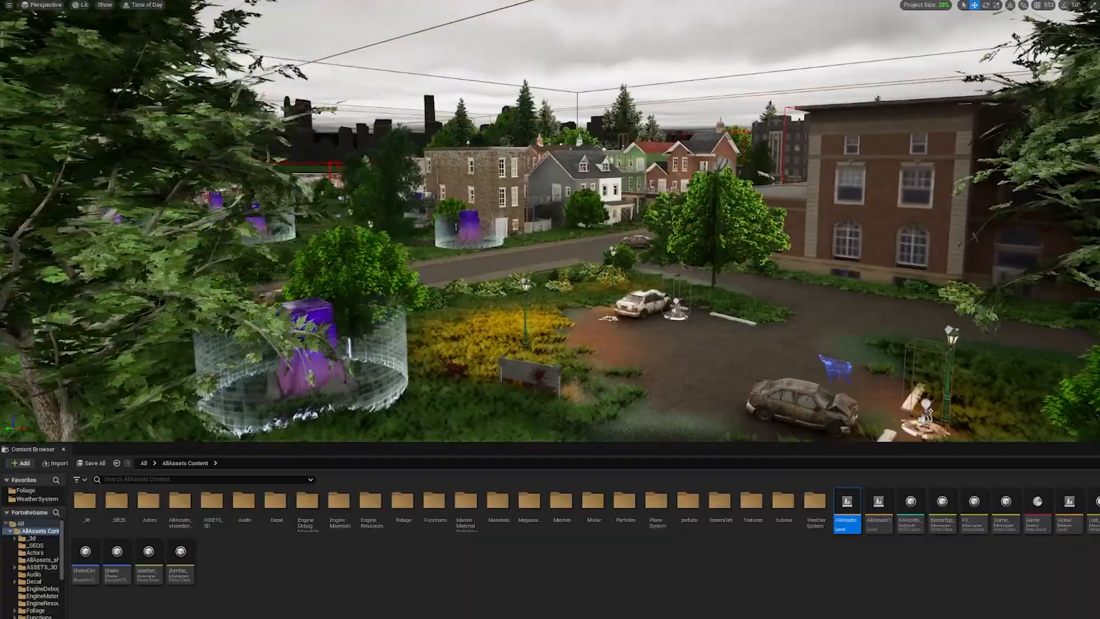
Look around the neighborhood level and open the Night_Storm level sequence from the WeatherSystem _SEQS folder.
right_drag(549, 229, 23, 234)
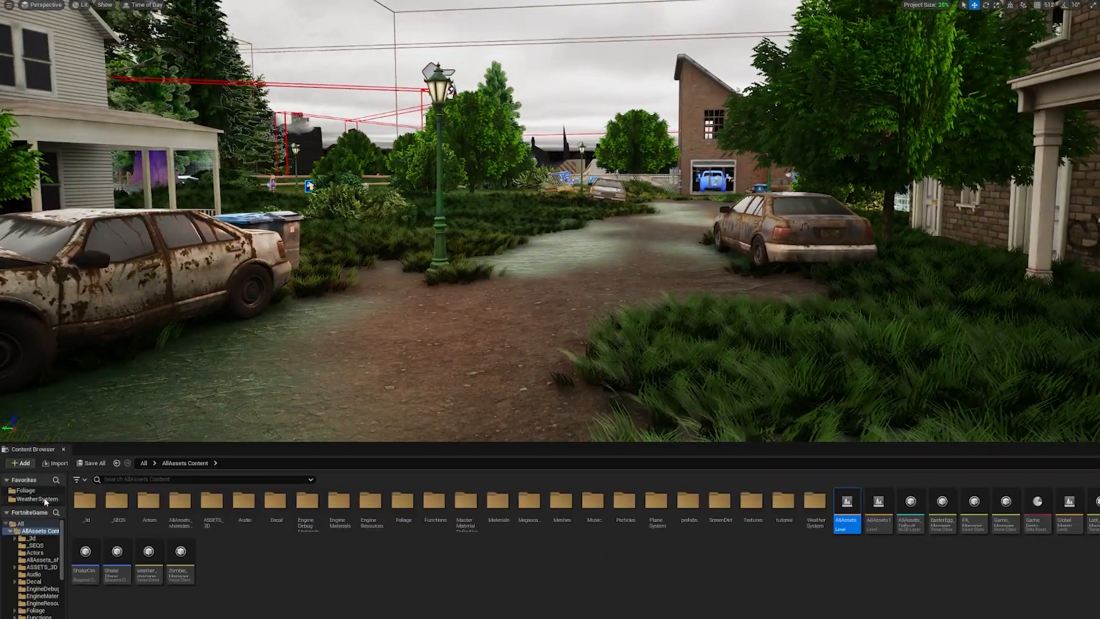
click(37, 499)
double_click(86, 501)
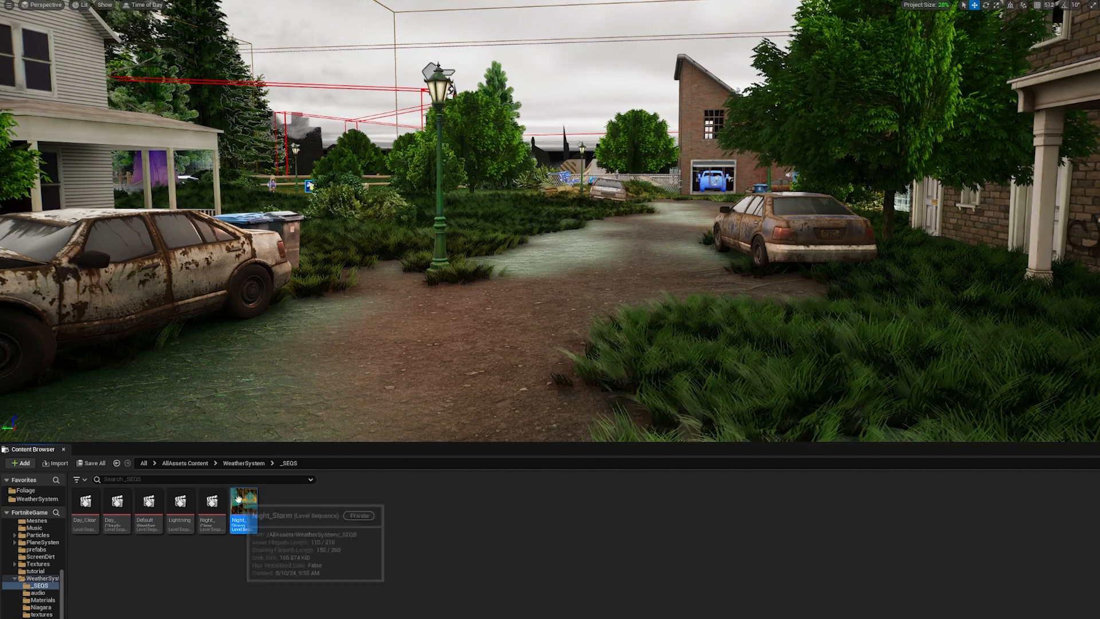
double_click(240, 503)
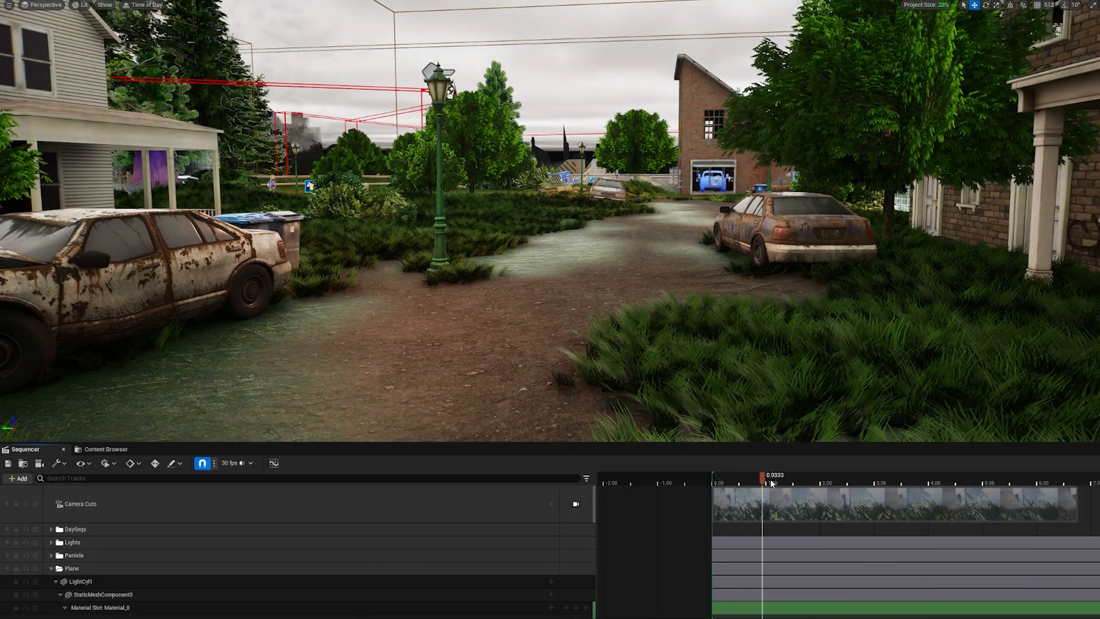
Scrub back and forth through the Night_Storm sequence and examine the wetness and puddles on the road and grass.
drag(878, 487, 1026, 488)
right_drag(630, 257, 555, 275)
right_drag(864, 418, 659, 436)
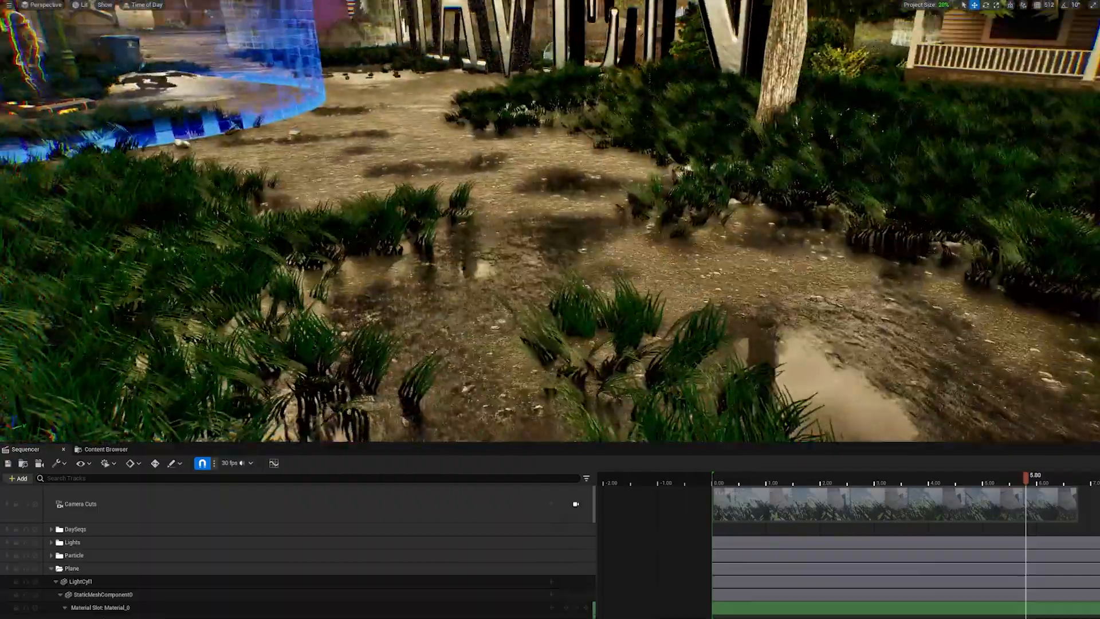
drag(1027, 480, 1066, 465)
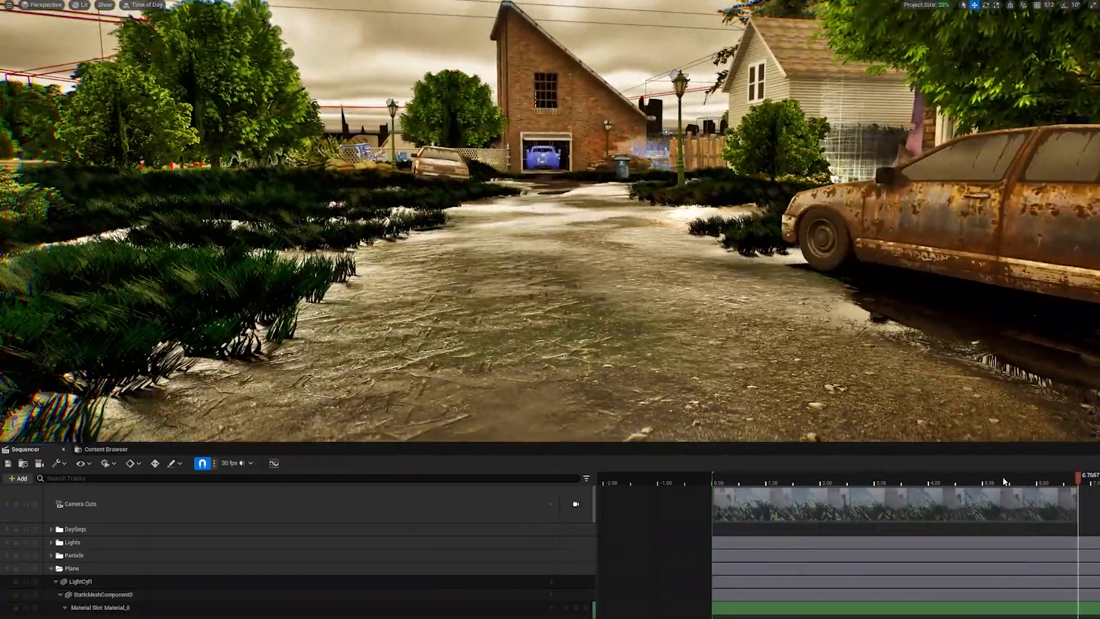
drag(1004, 481, 786, 486)
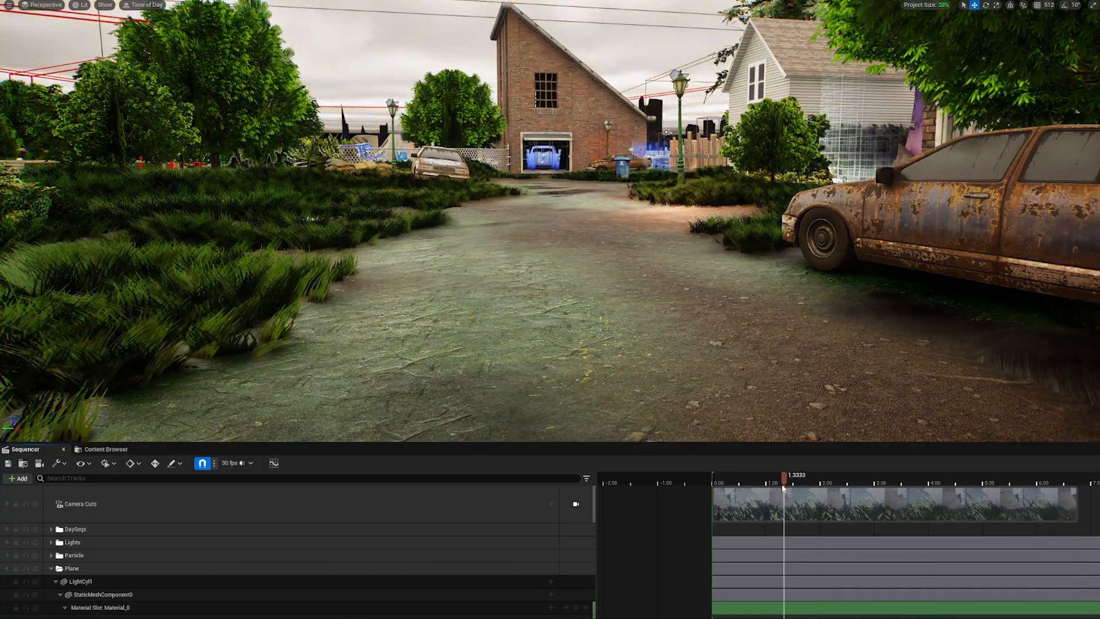
drag(743, 489, 733, 489)
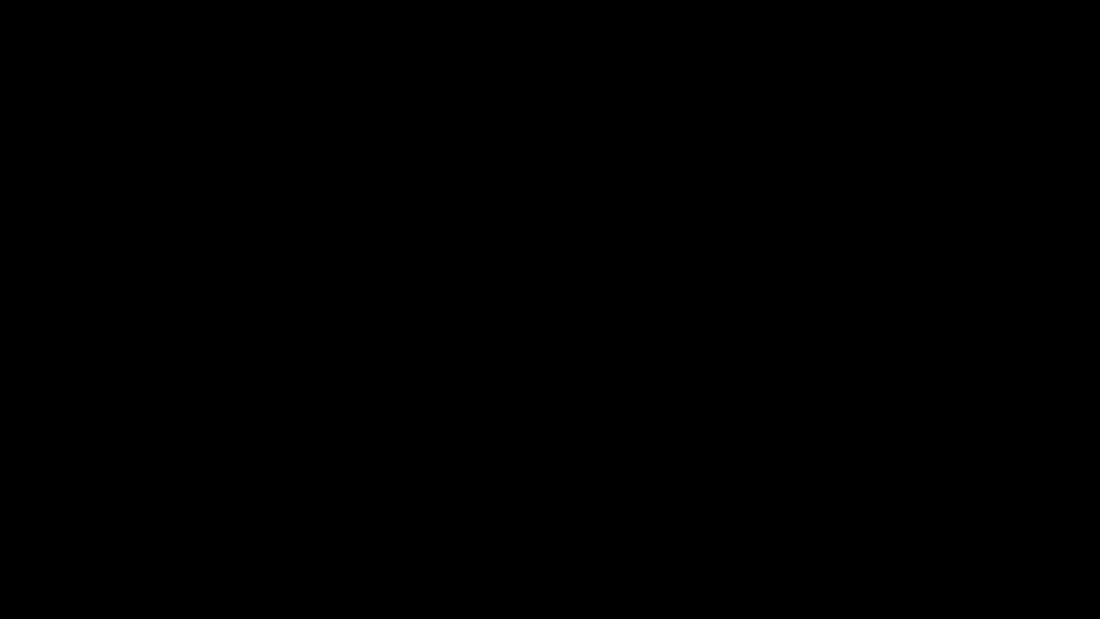